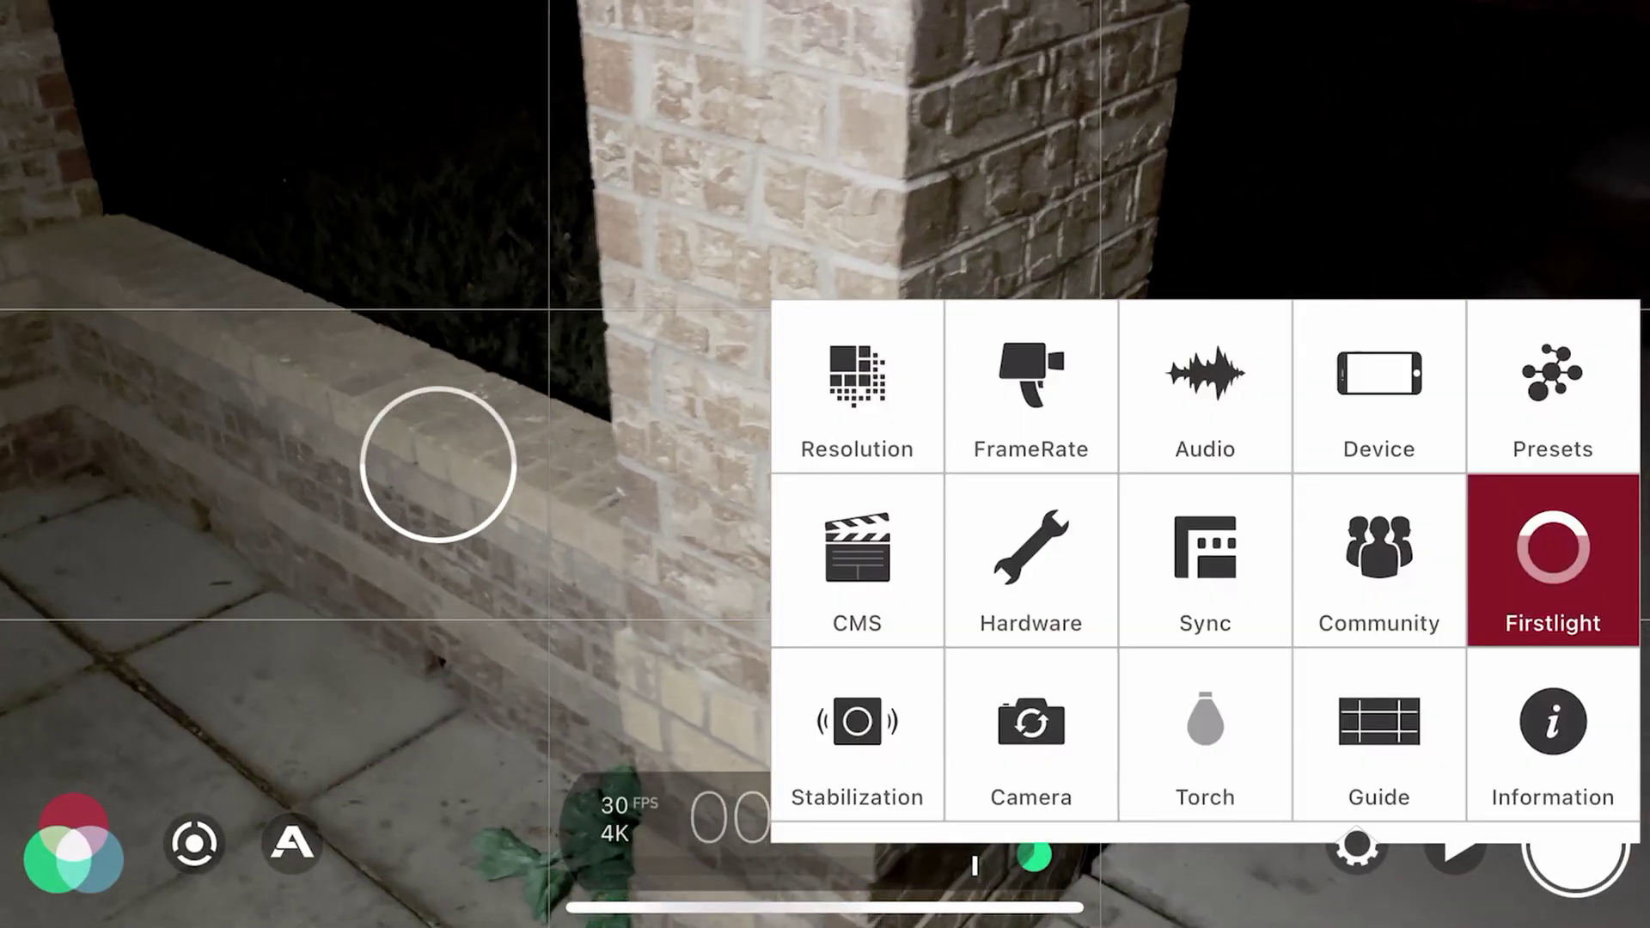
- Keep FiLMiC Pro at 4K 10-bit after trying 8-bit, and show the Log V3 gamma curve options
click(857, 387)
scroll(1204, 559, down, 2)
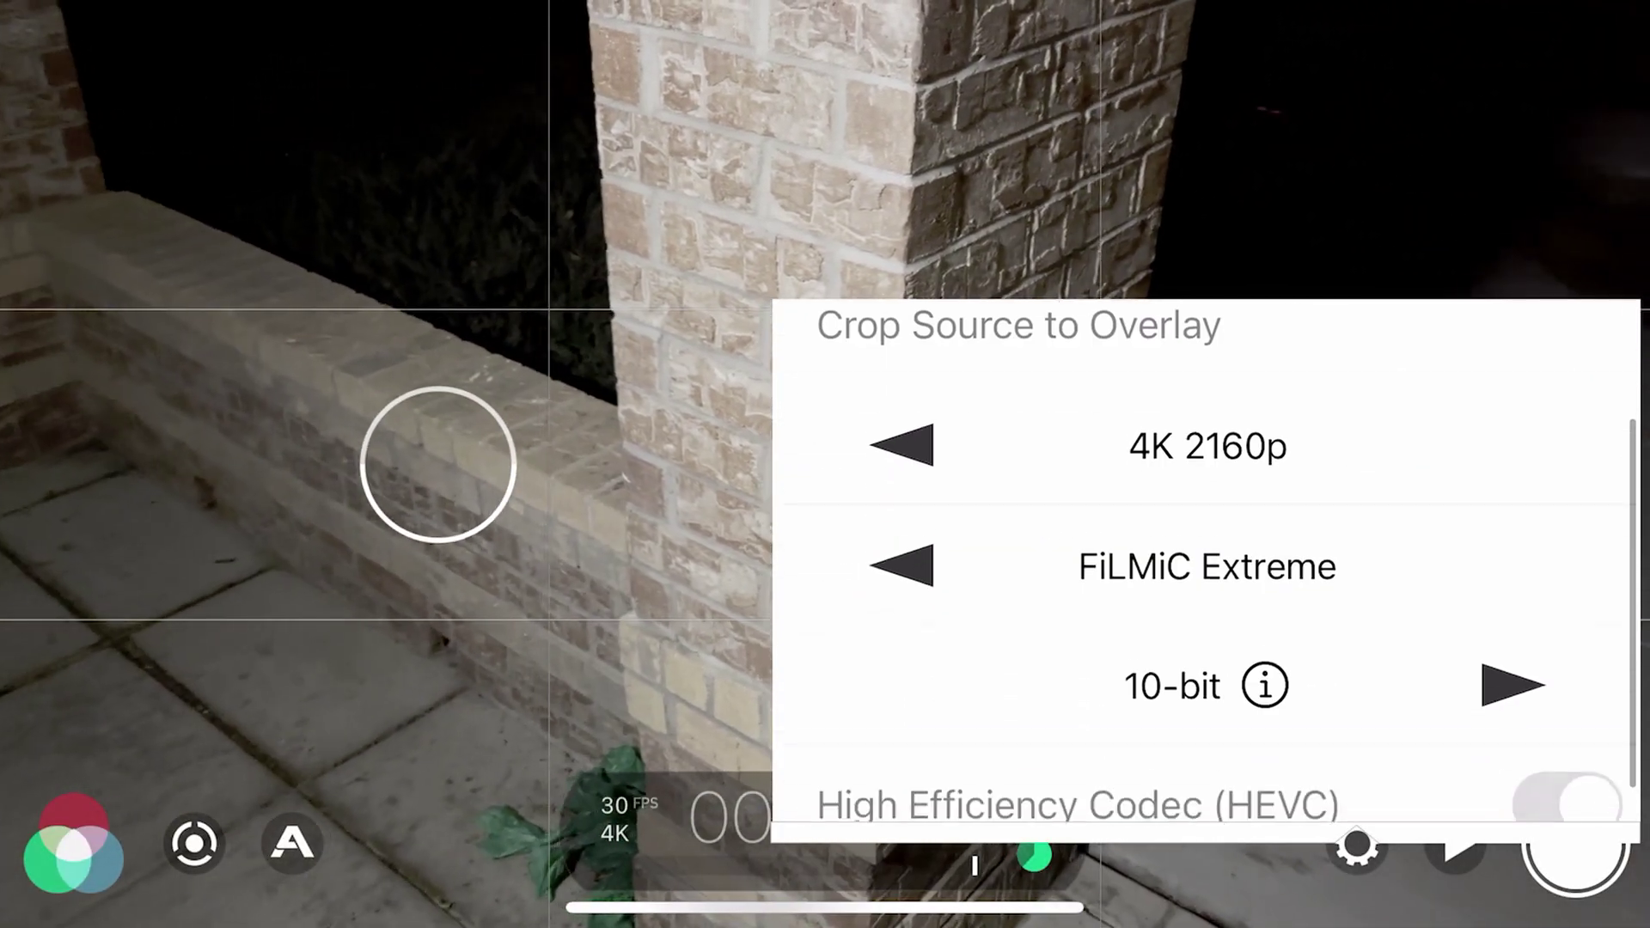
click(1513, 644)
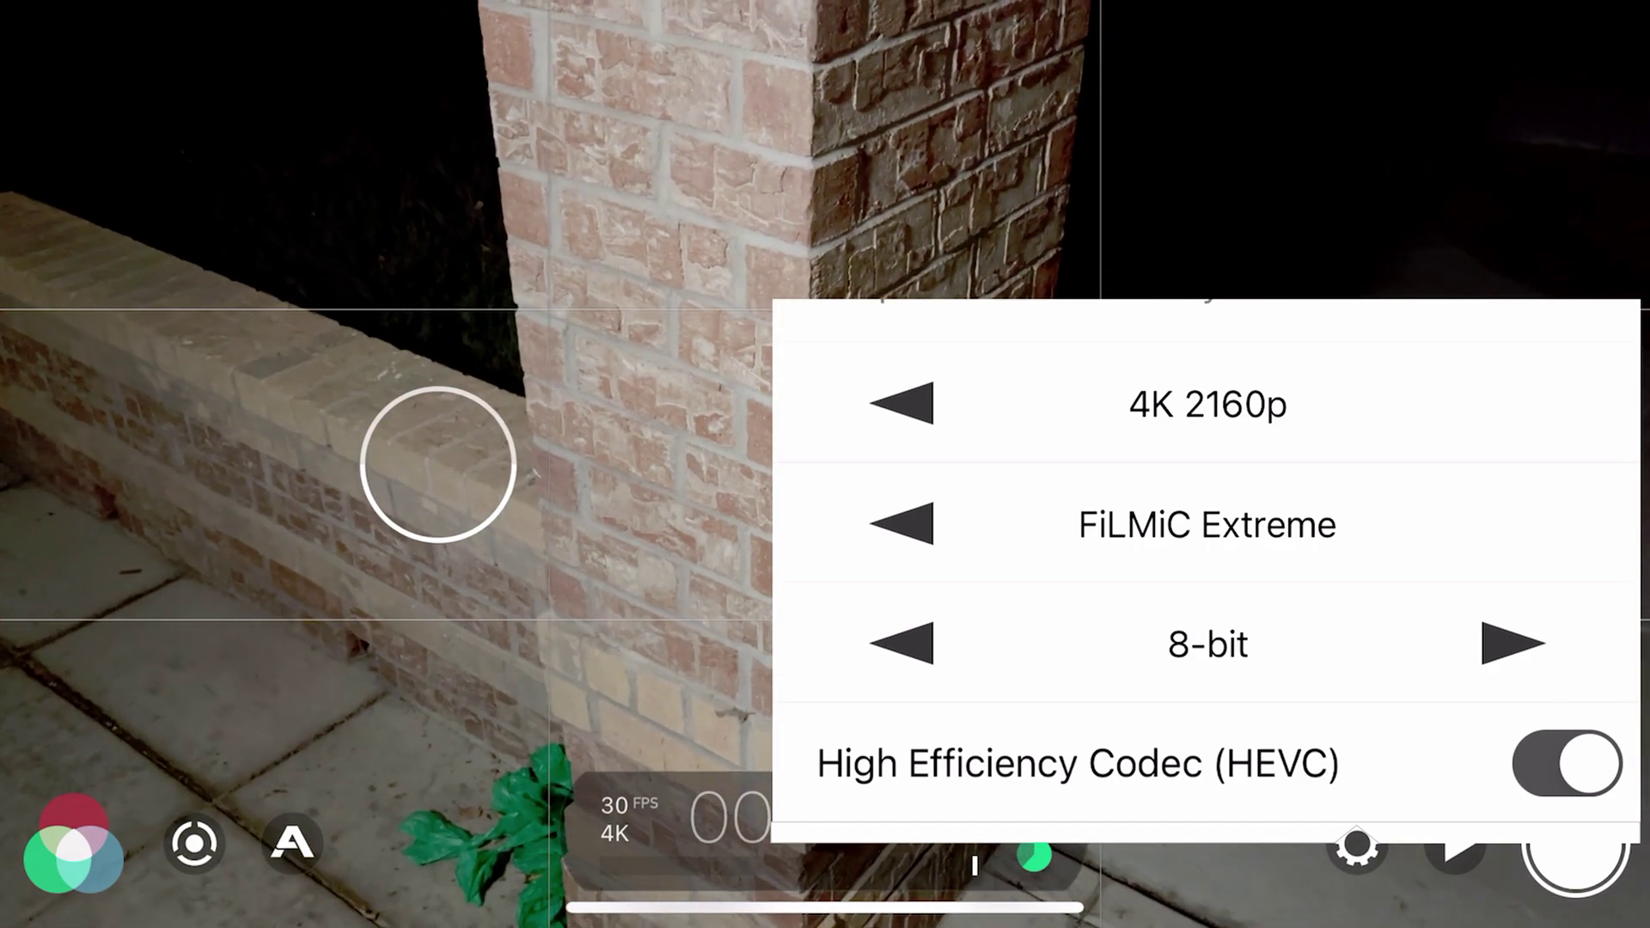
click(901, 644)
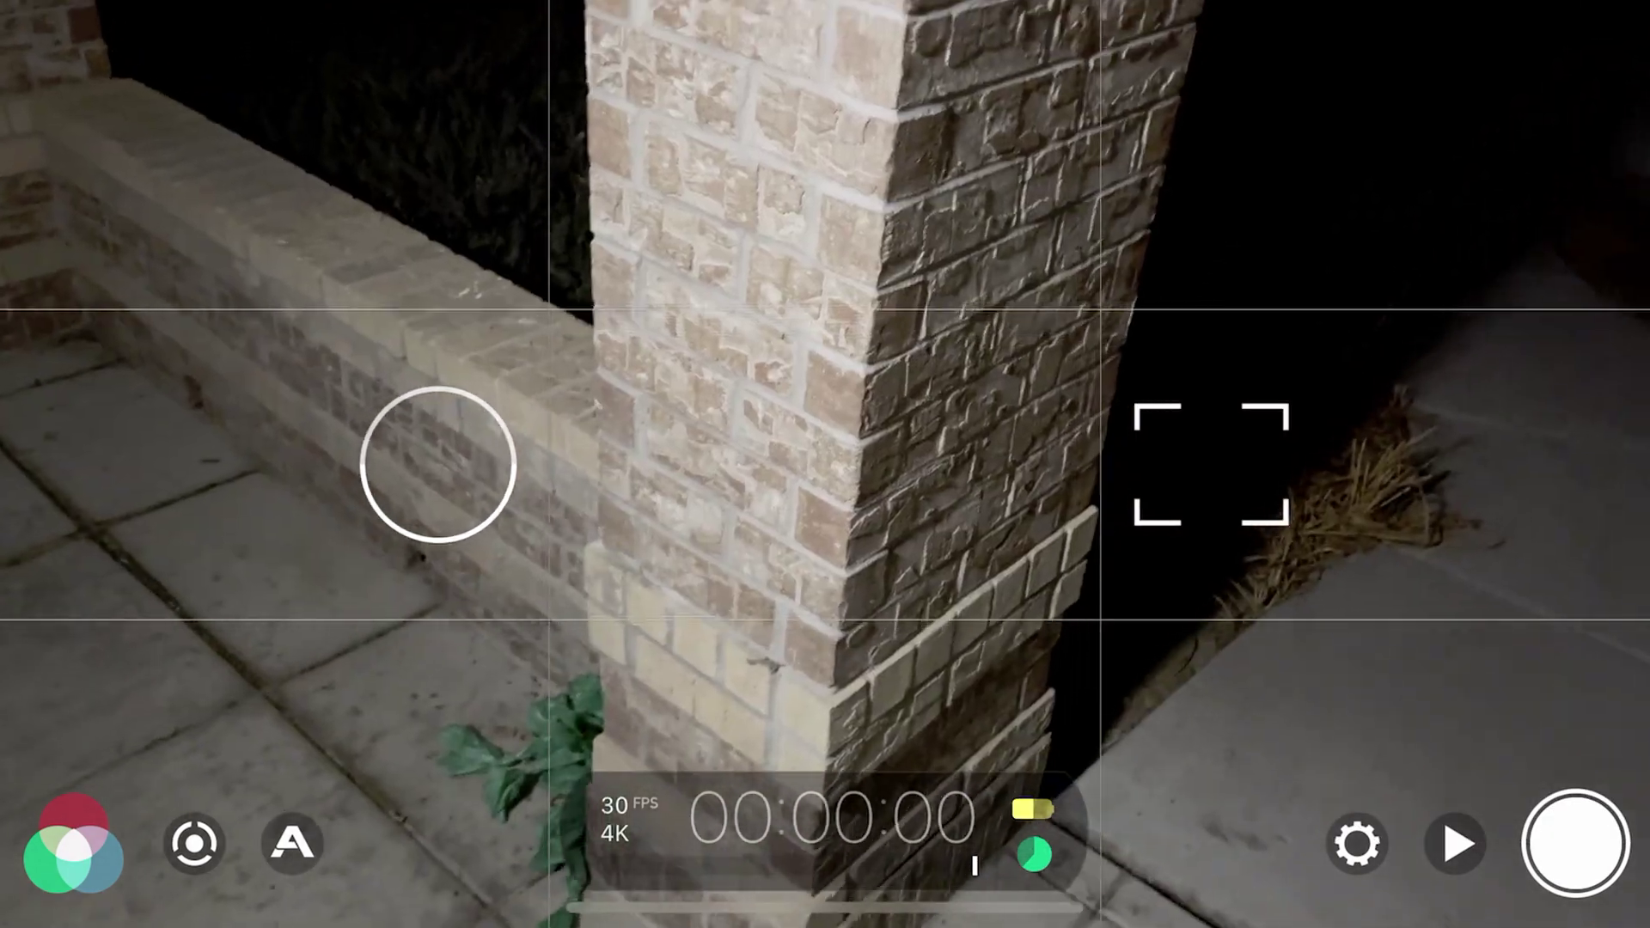
click(74, 842)
click(63, 536)
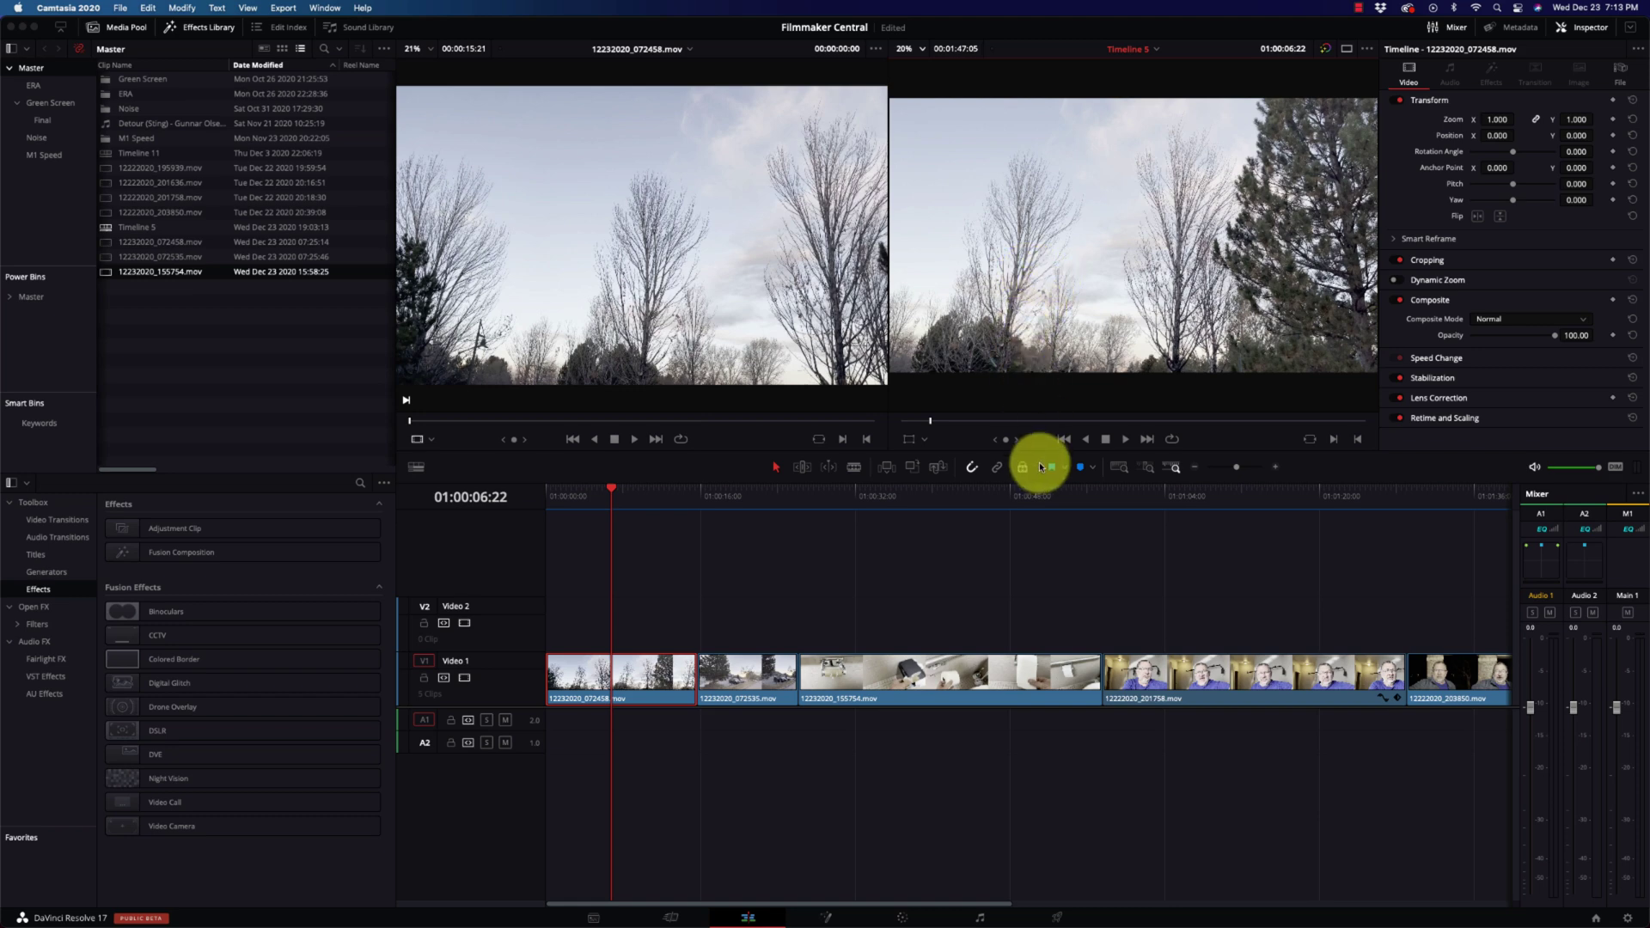
- Switch to the Color page, browse the FiLMiC deLog LUT pack, and apply FiLMiC_deLog_V3 to clip 01
click(900, 922)
click(900, 921)
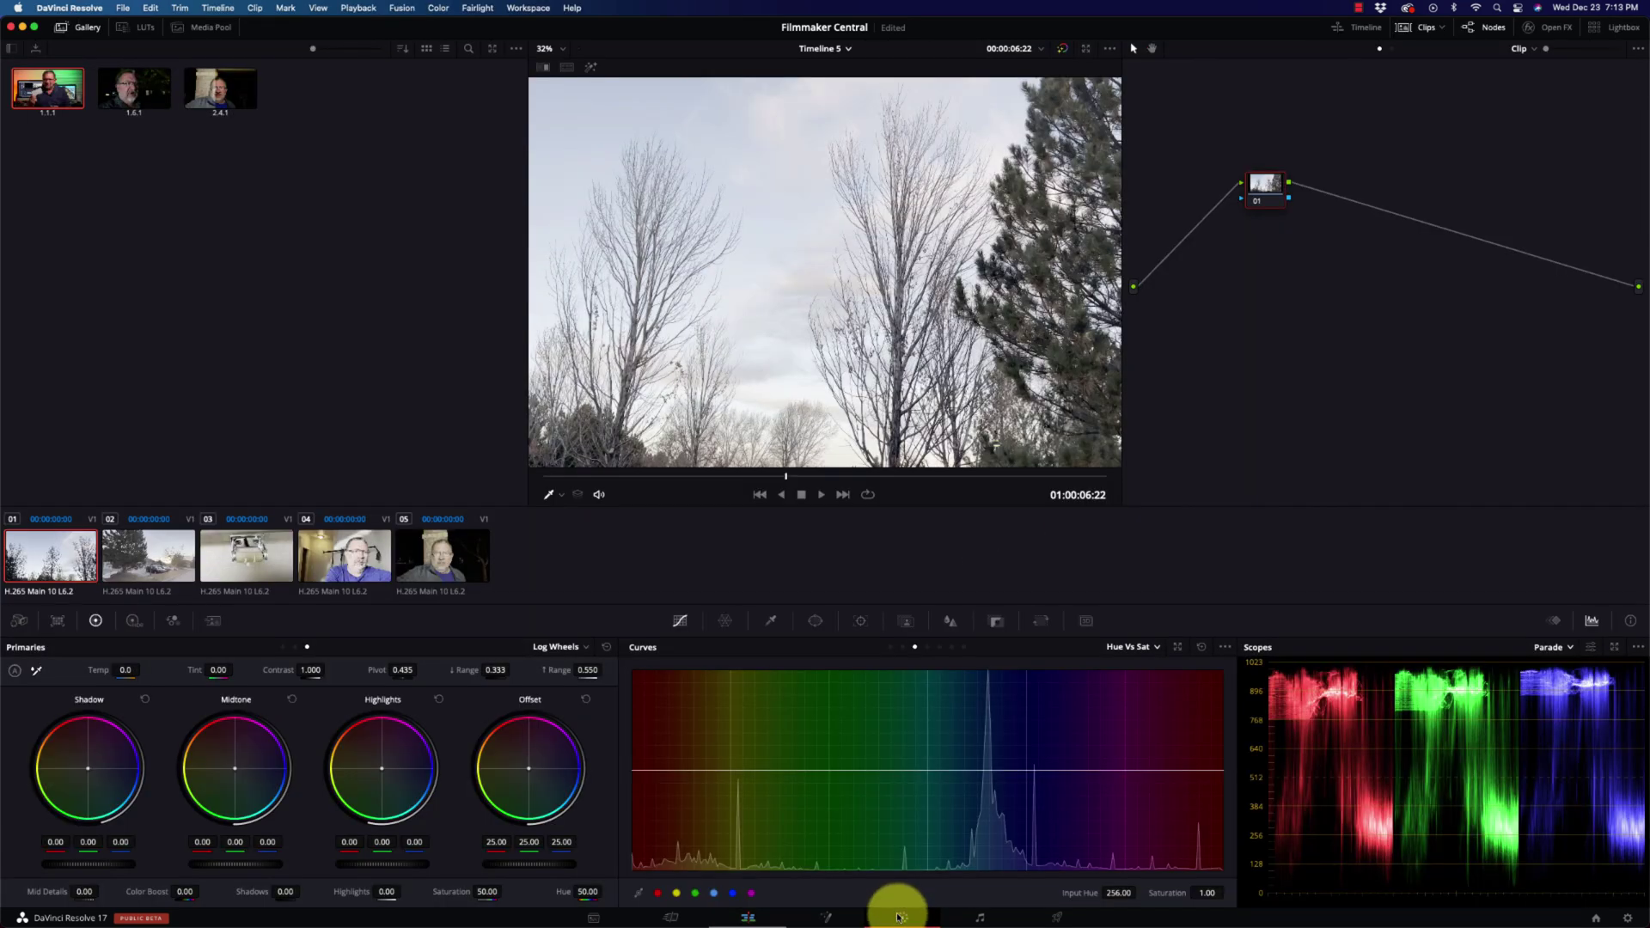
scroll(785, 382, up, 3)
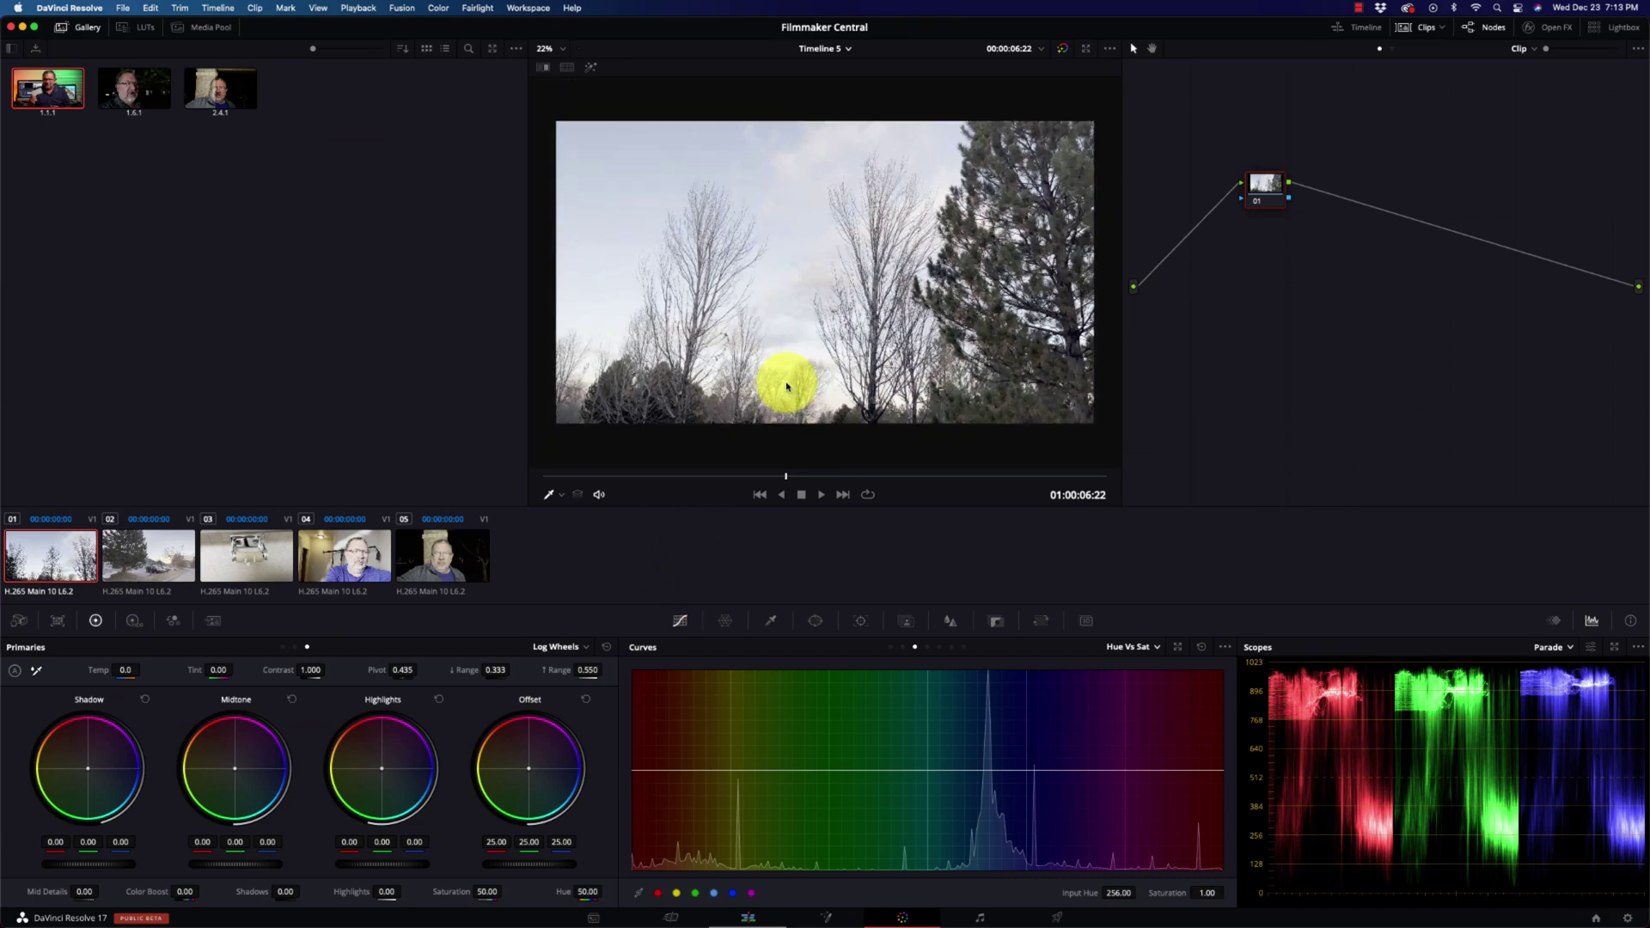
scroll(785, 386, down, 4)
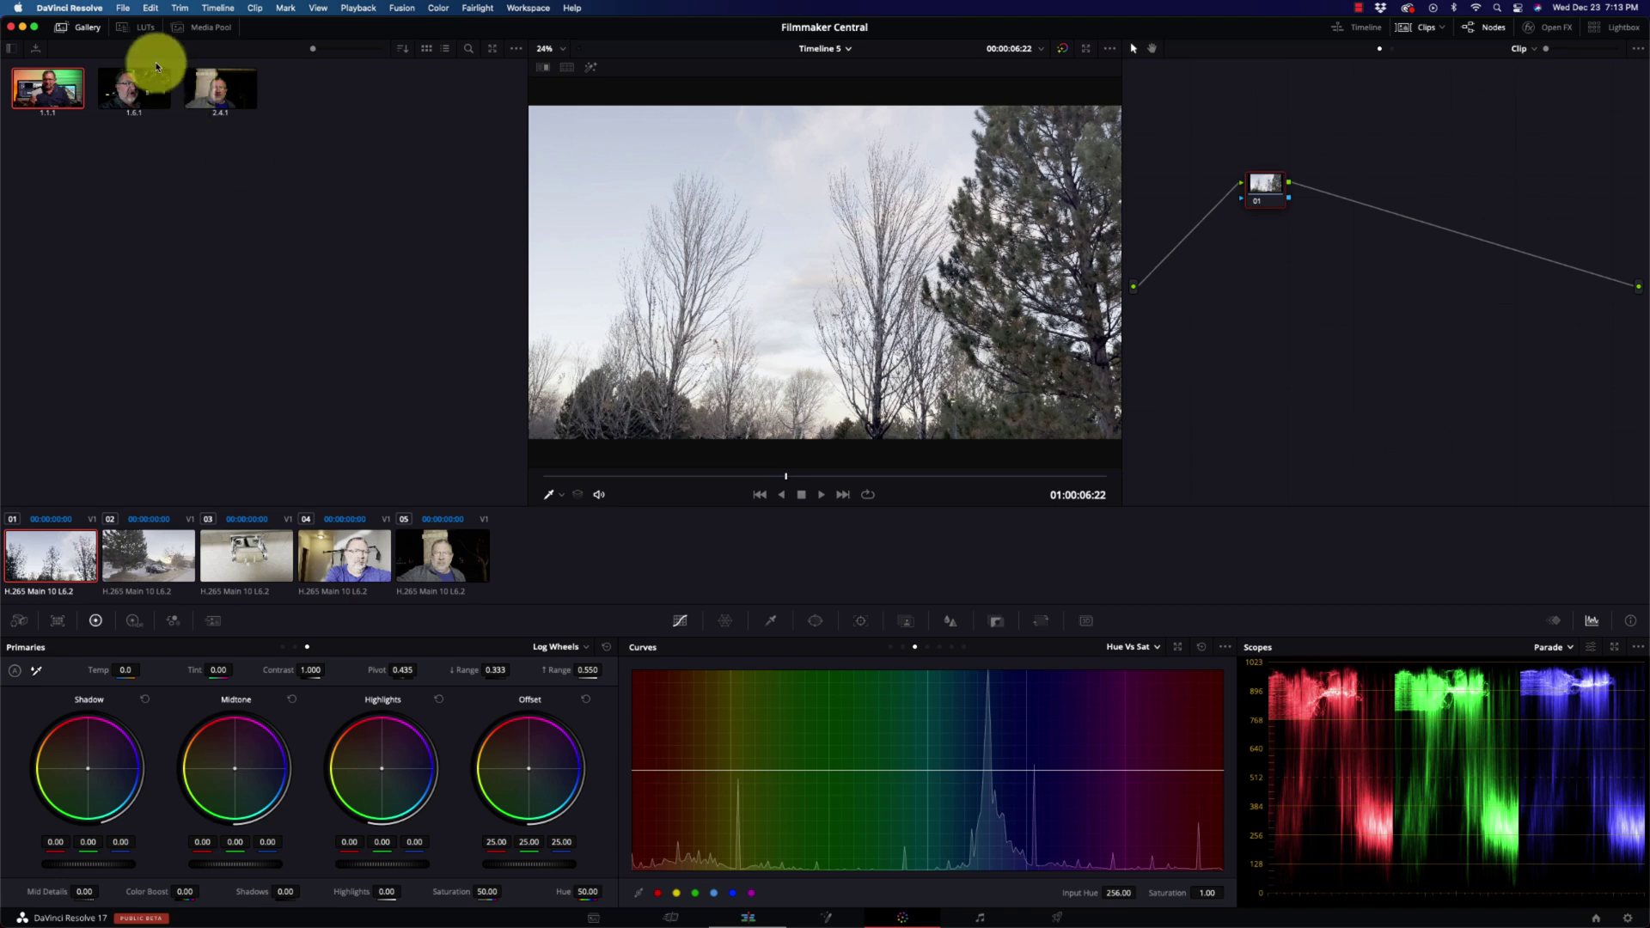
click(134, 31)
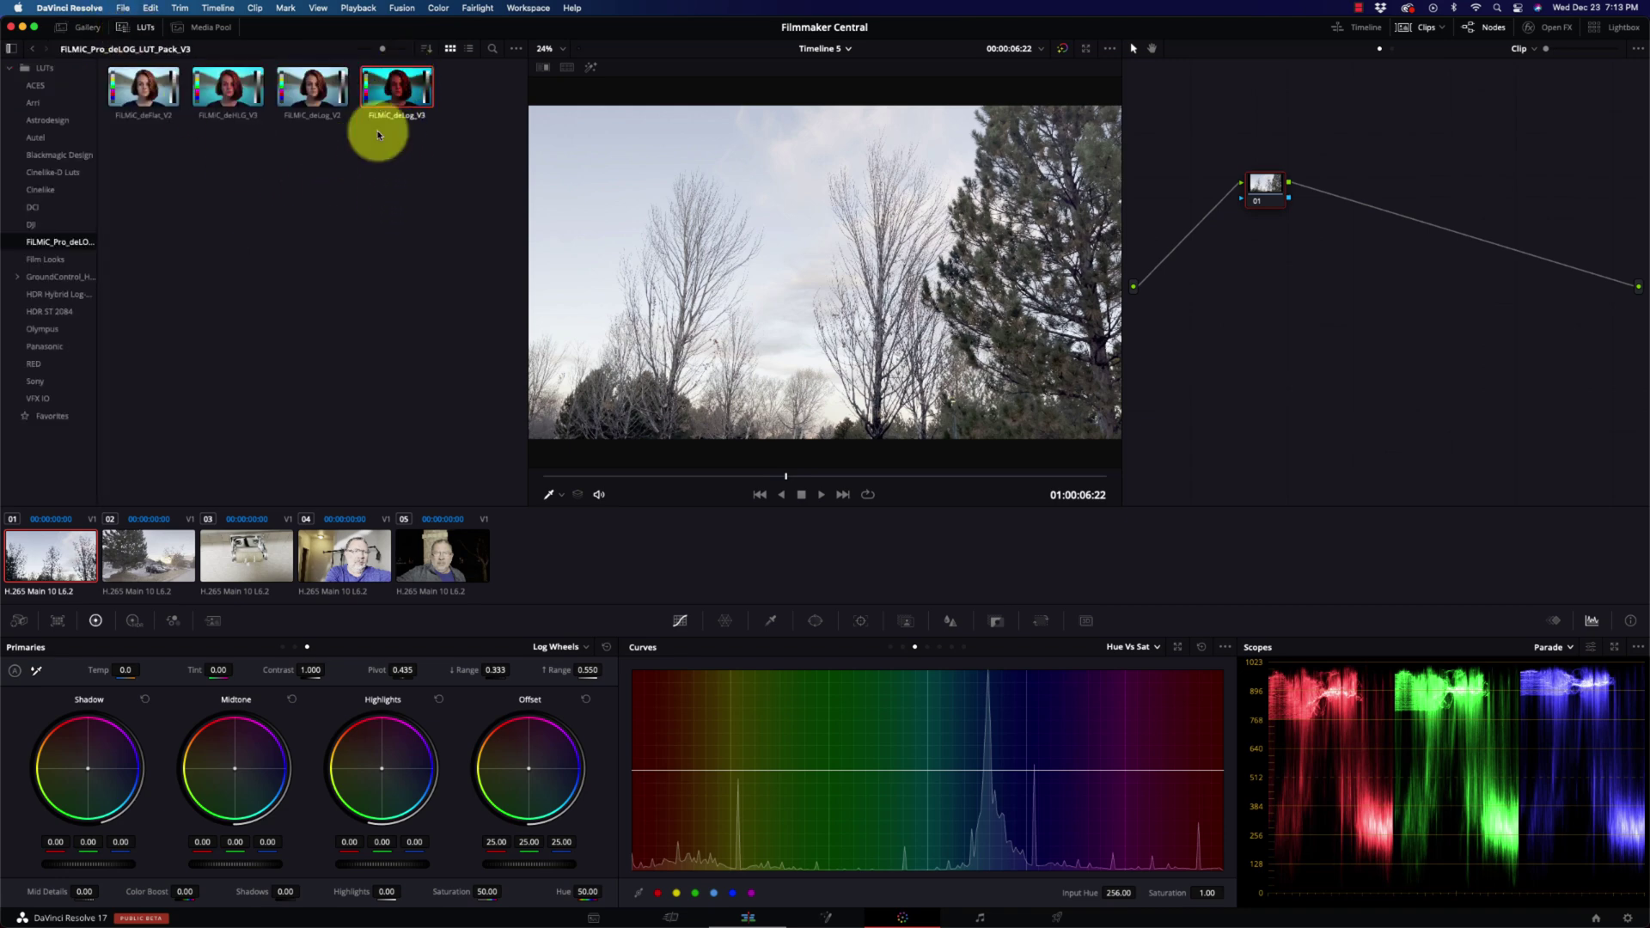
double_click(398, 86)
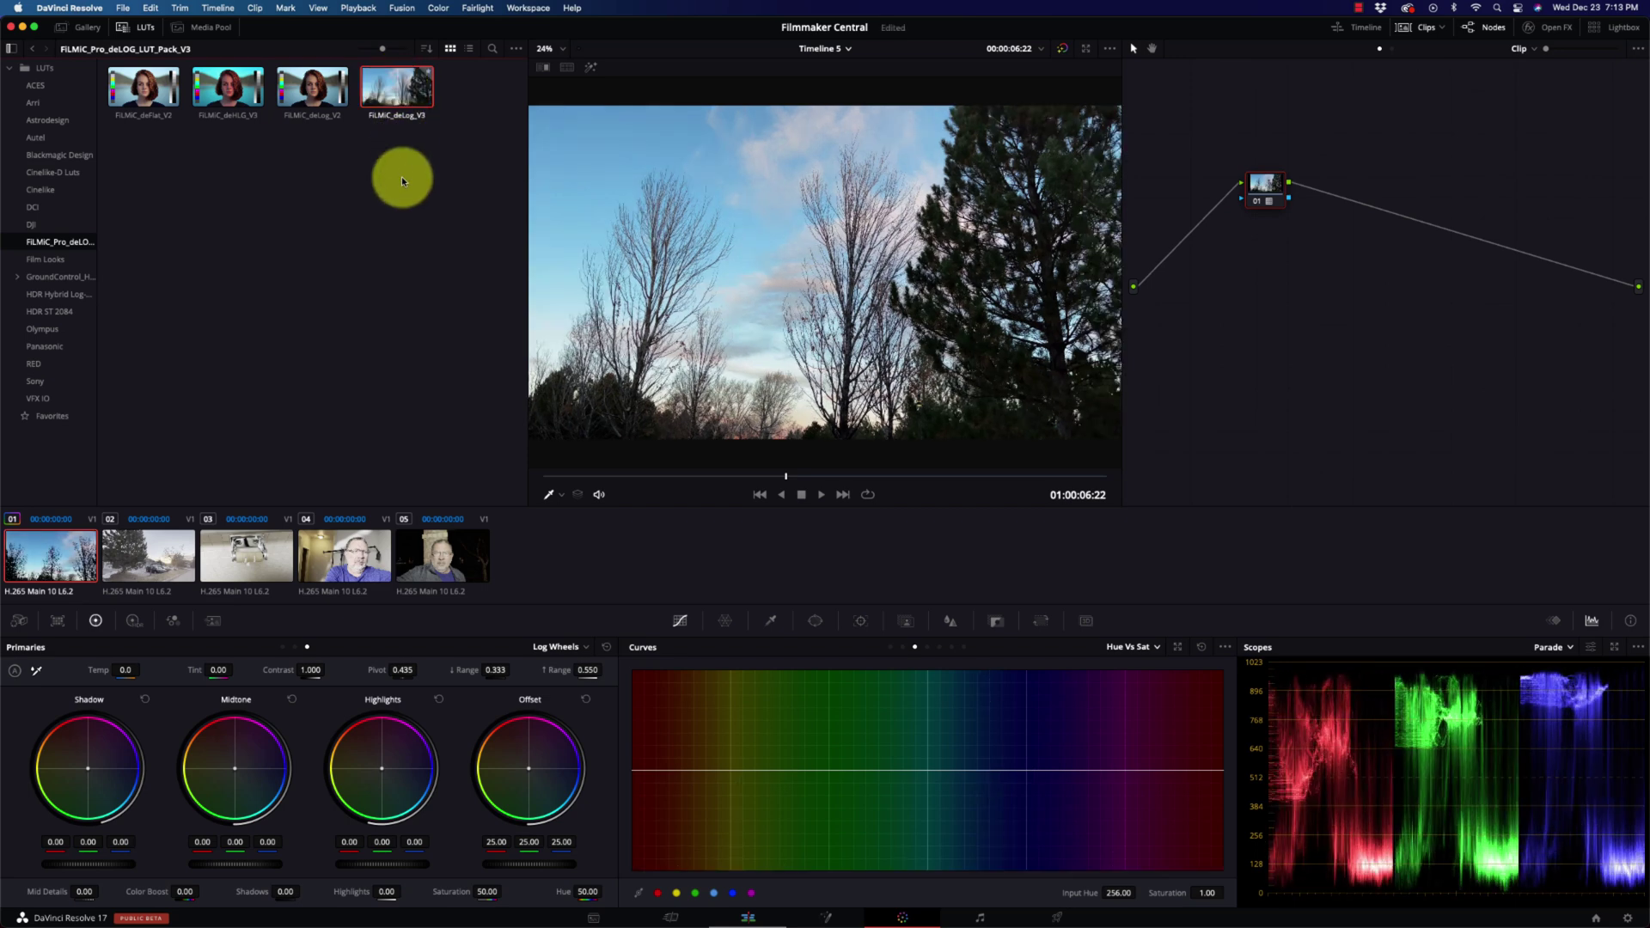
- Apply the FiLMiC_deLog_V3 LUT to node 01 and toggle the grade to compare with the original
scroll(1081, 267, up, 1)
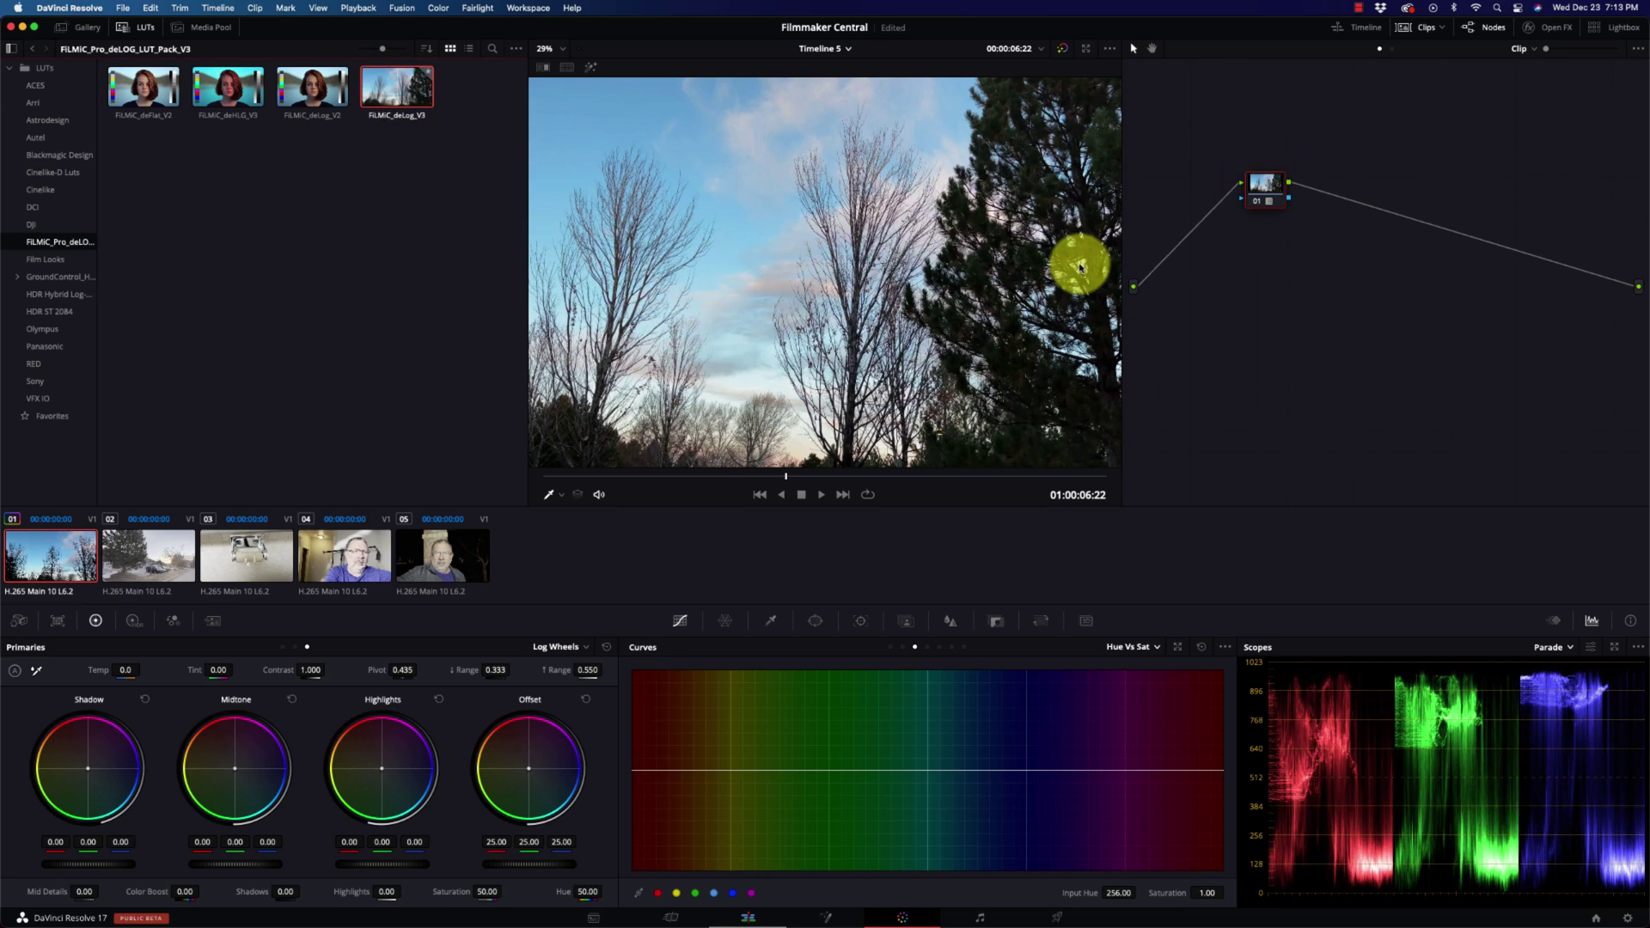
scroll(851, 253, down, 2)
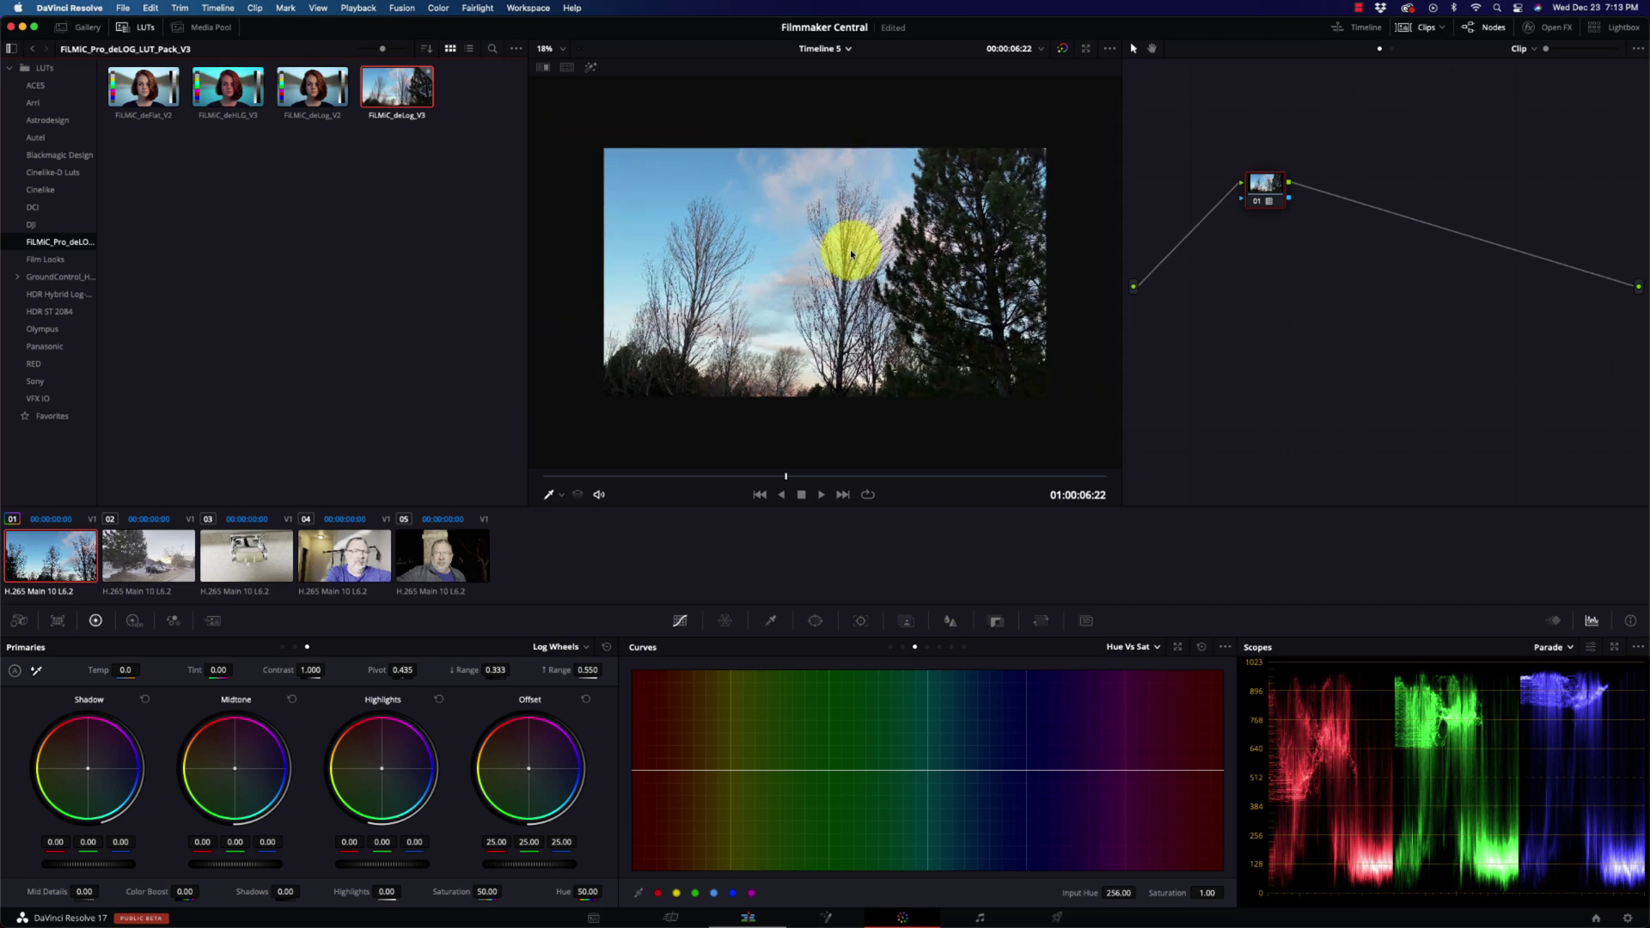
scroll(849, 249, up, 1)
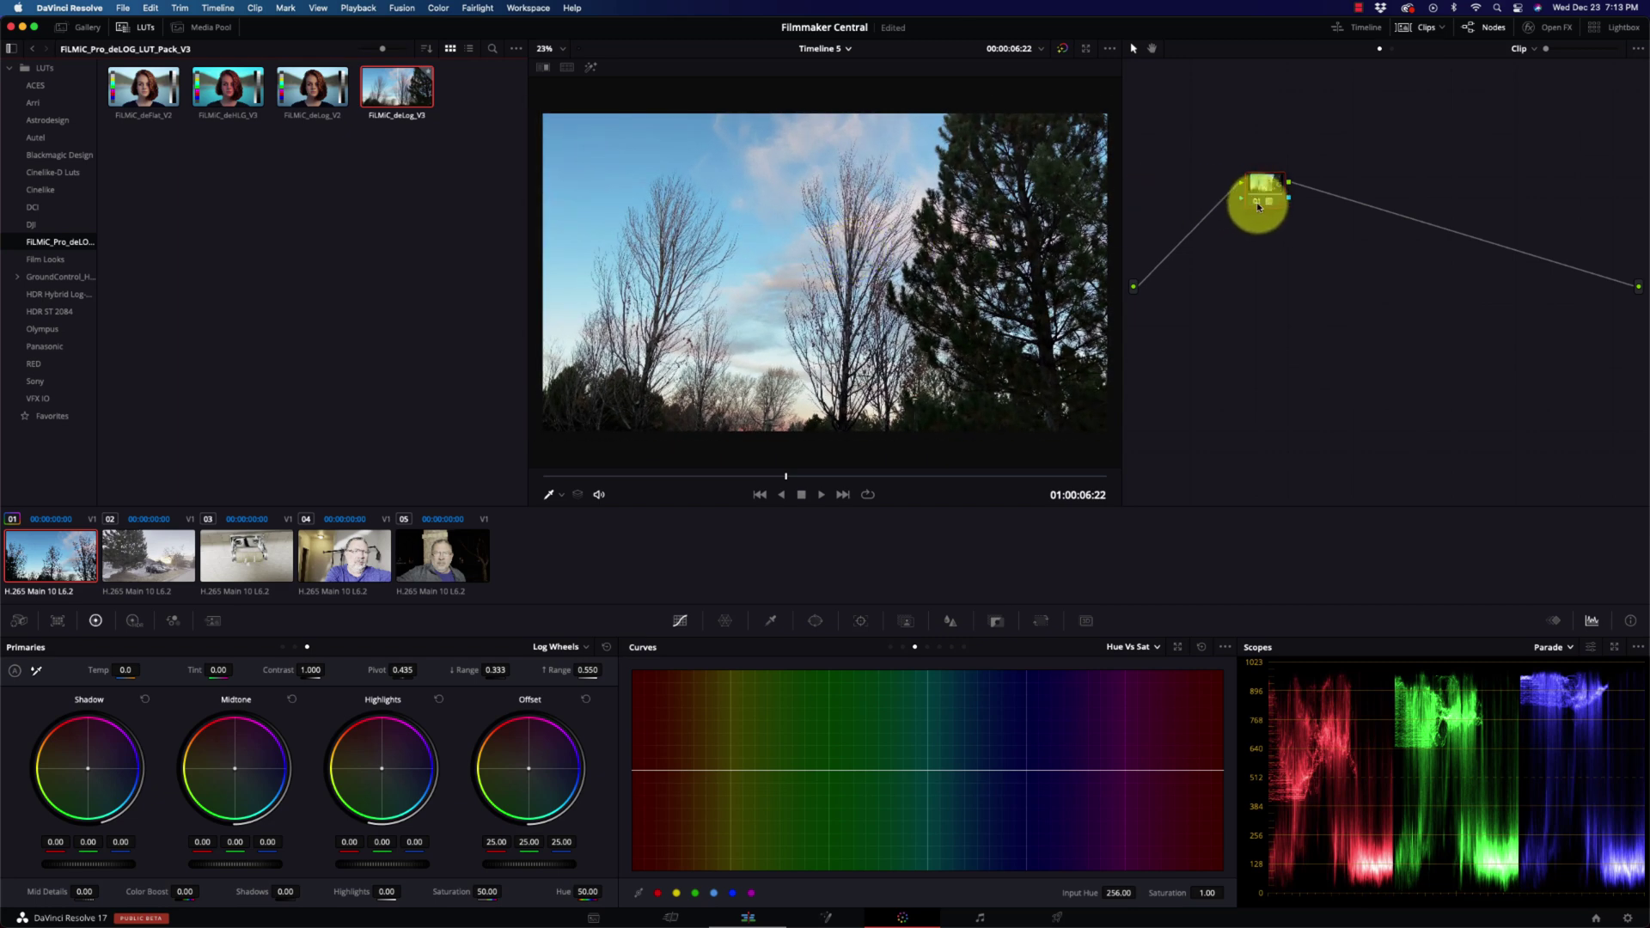
drag(1257, 205, 1255, 205)
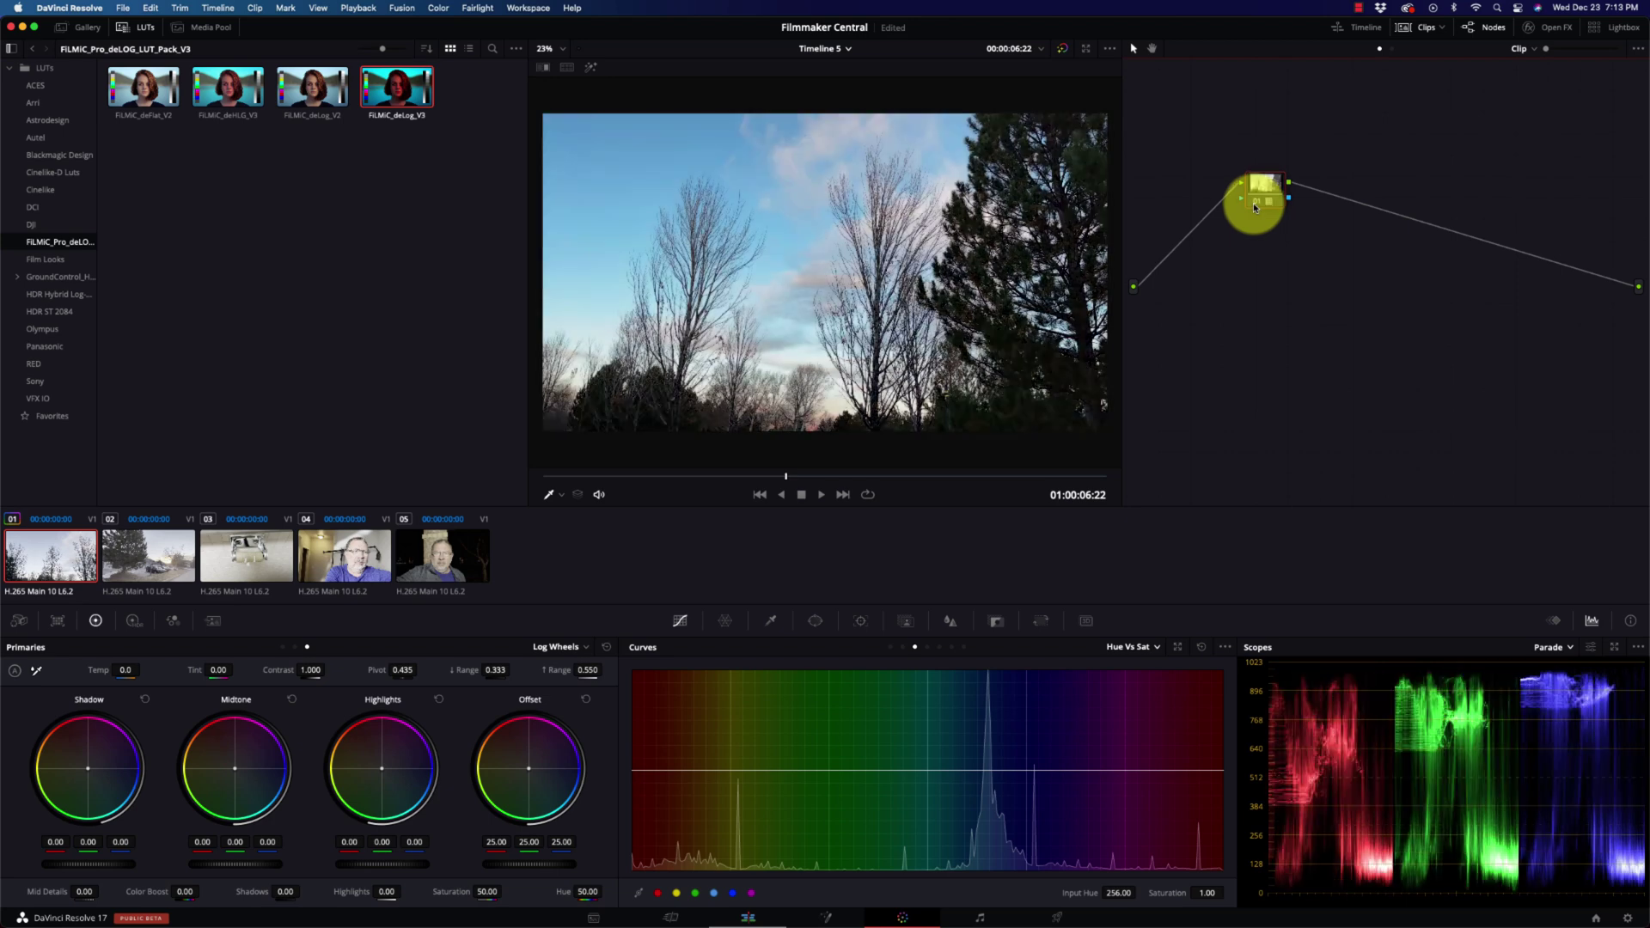
key(shift+d)
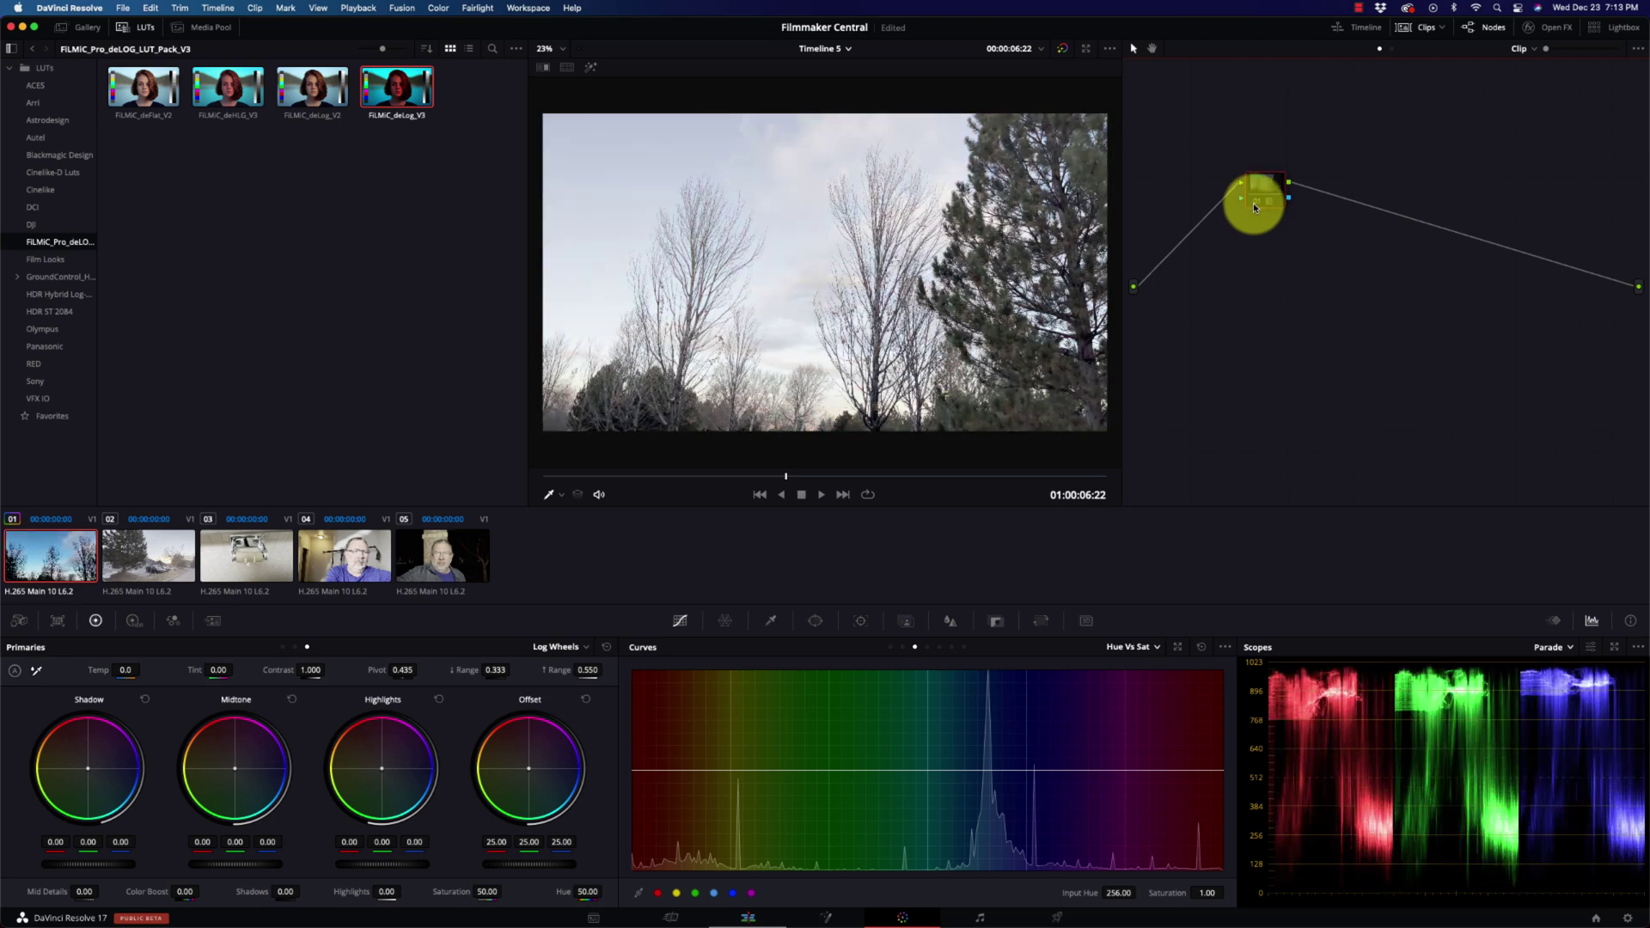
key(shift+d)
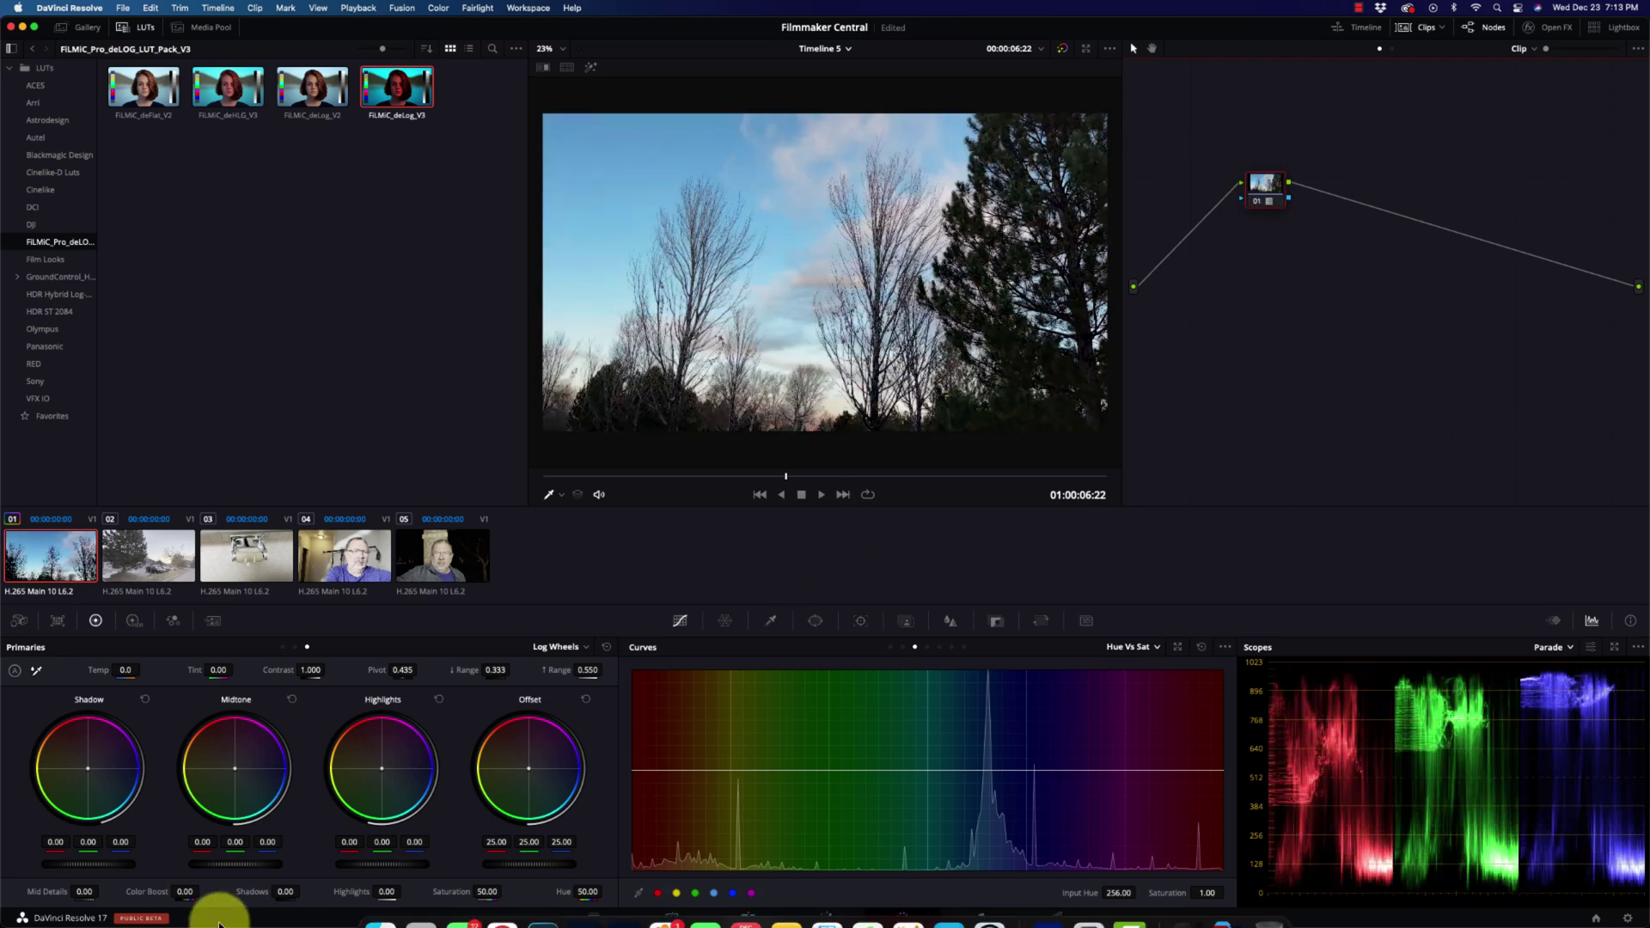
- Set Mid Details 10, Color Boost 18.50, highlights 0.02 and Shadows 72, compare, then select clip 02
drag(80, 898, 102, 891)
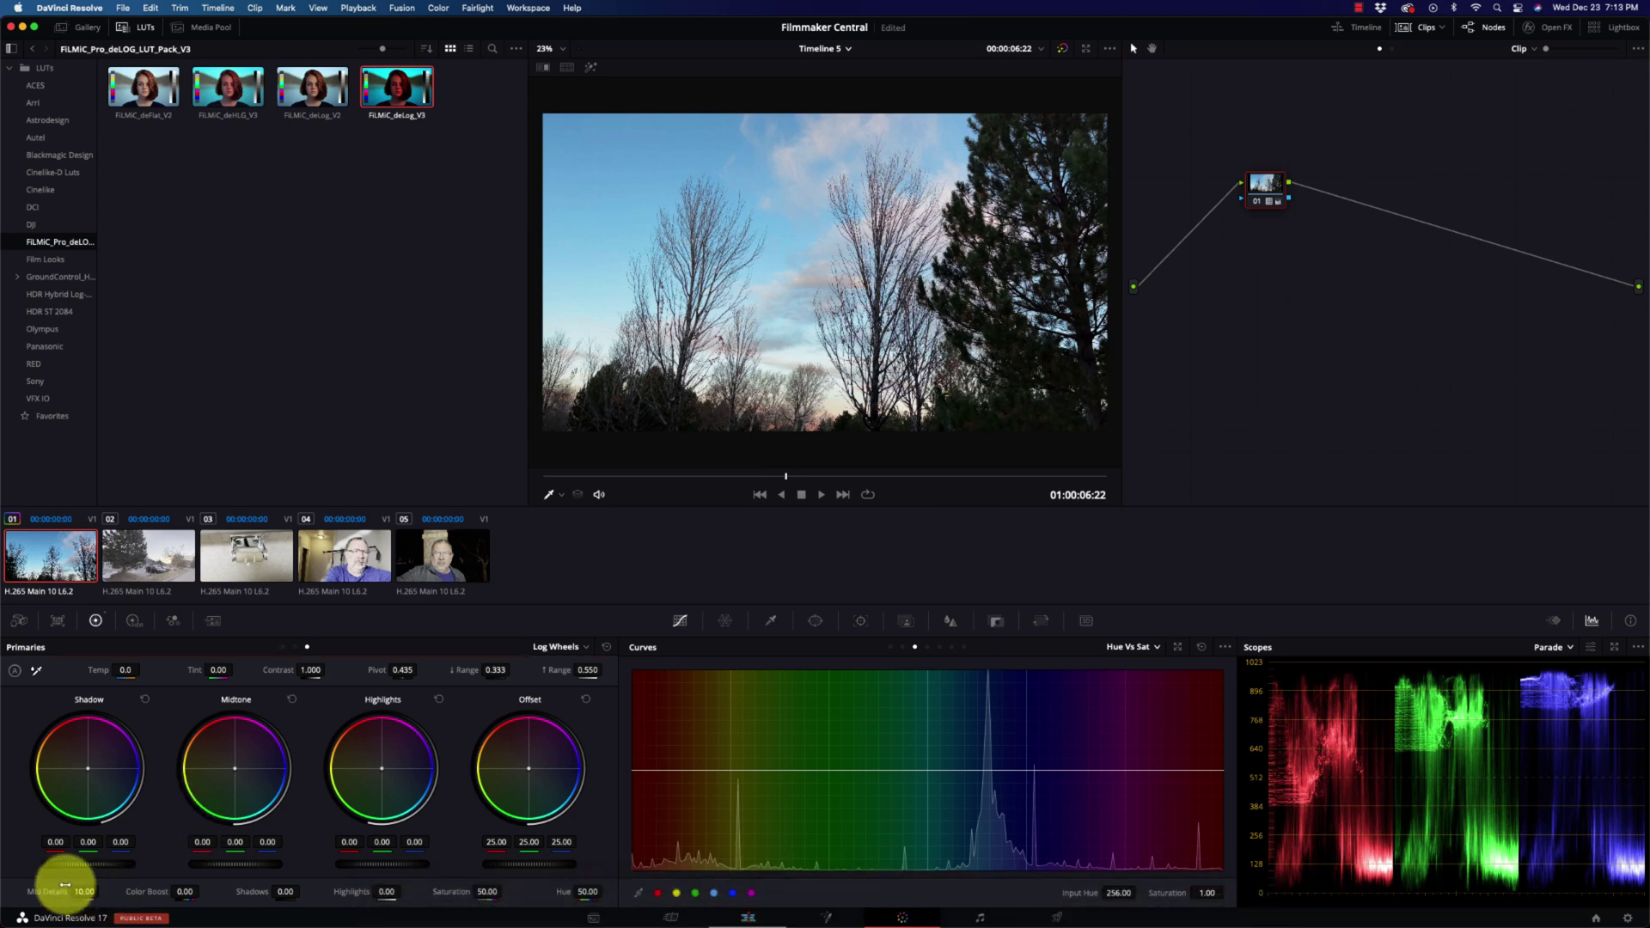
drag(185, 892, 211, 891)
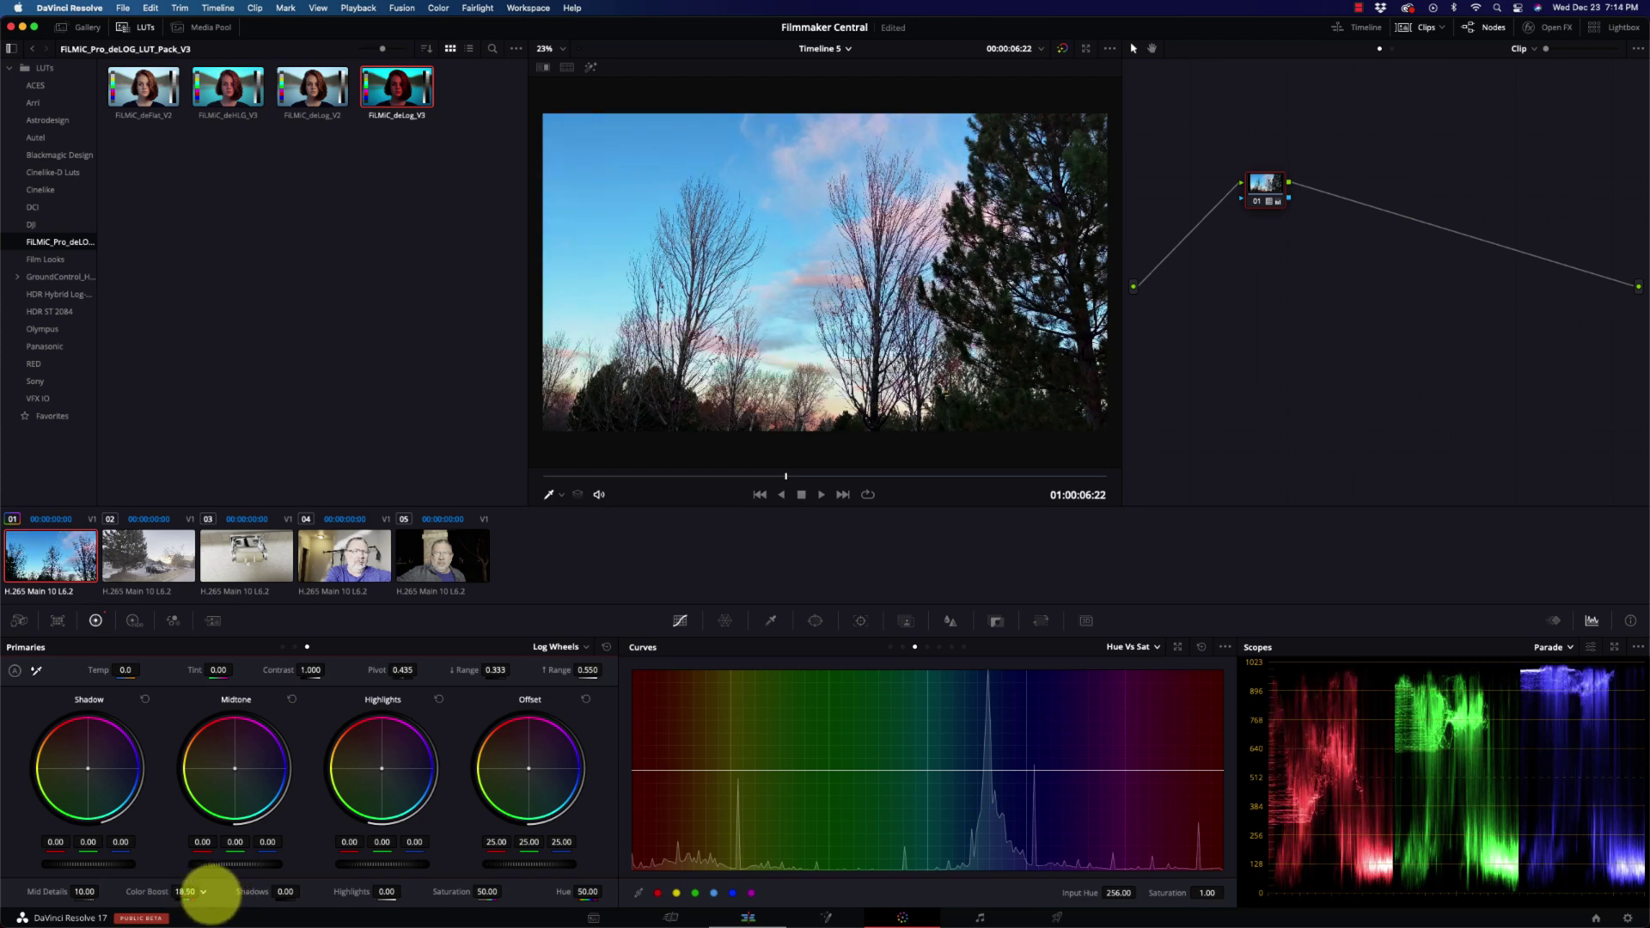
drag(344, 864, 430, 864)
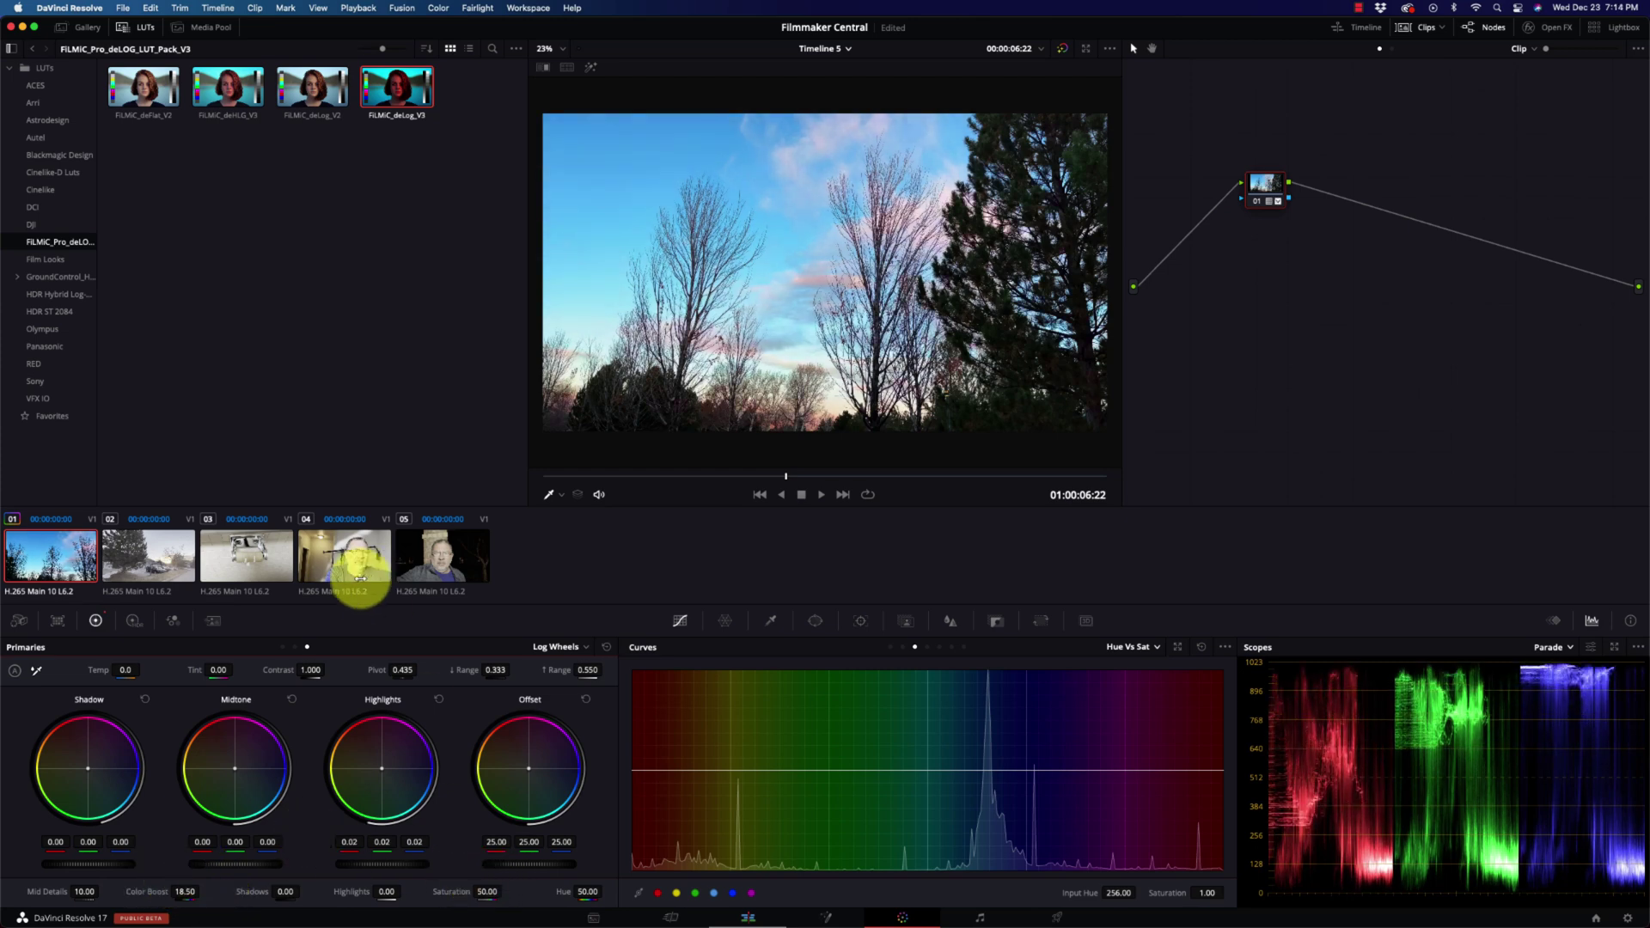
drag(287, 888, 383, 894)
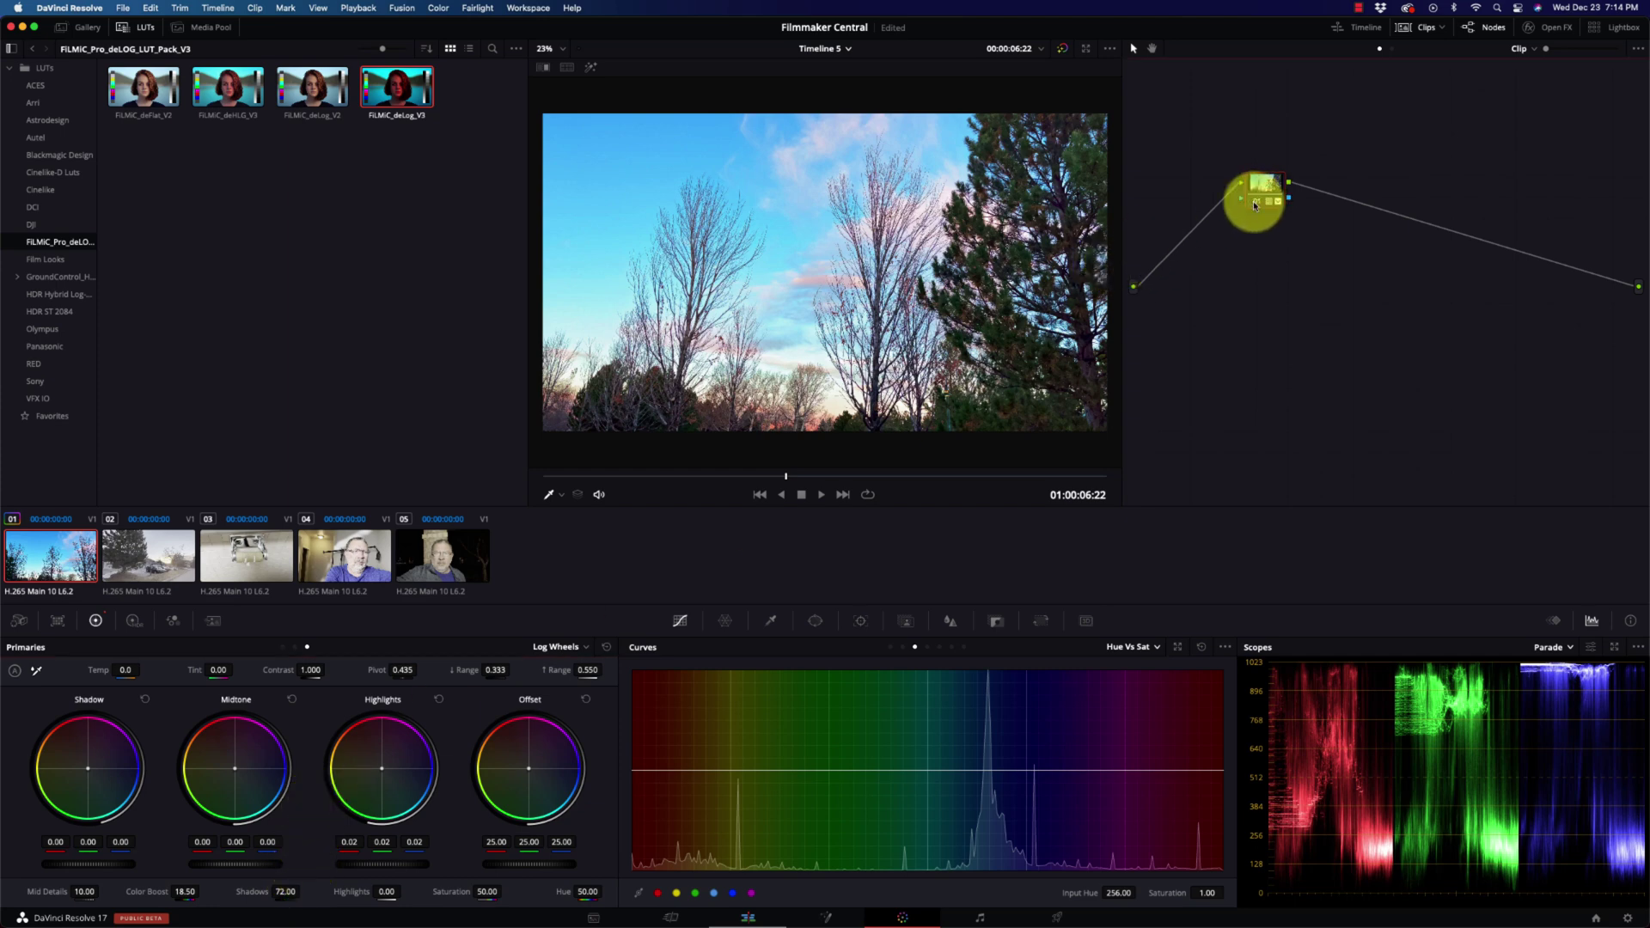
key(ctrl+d)
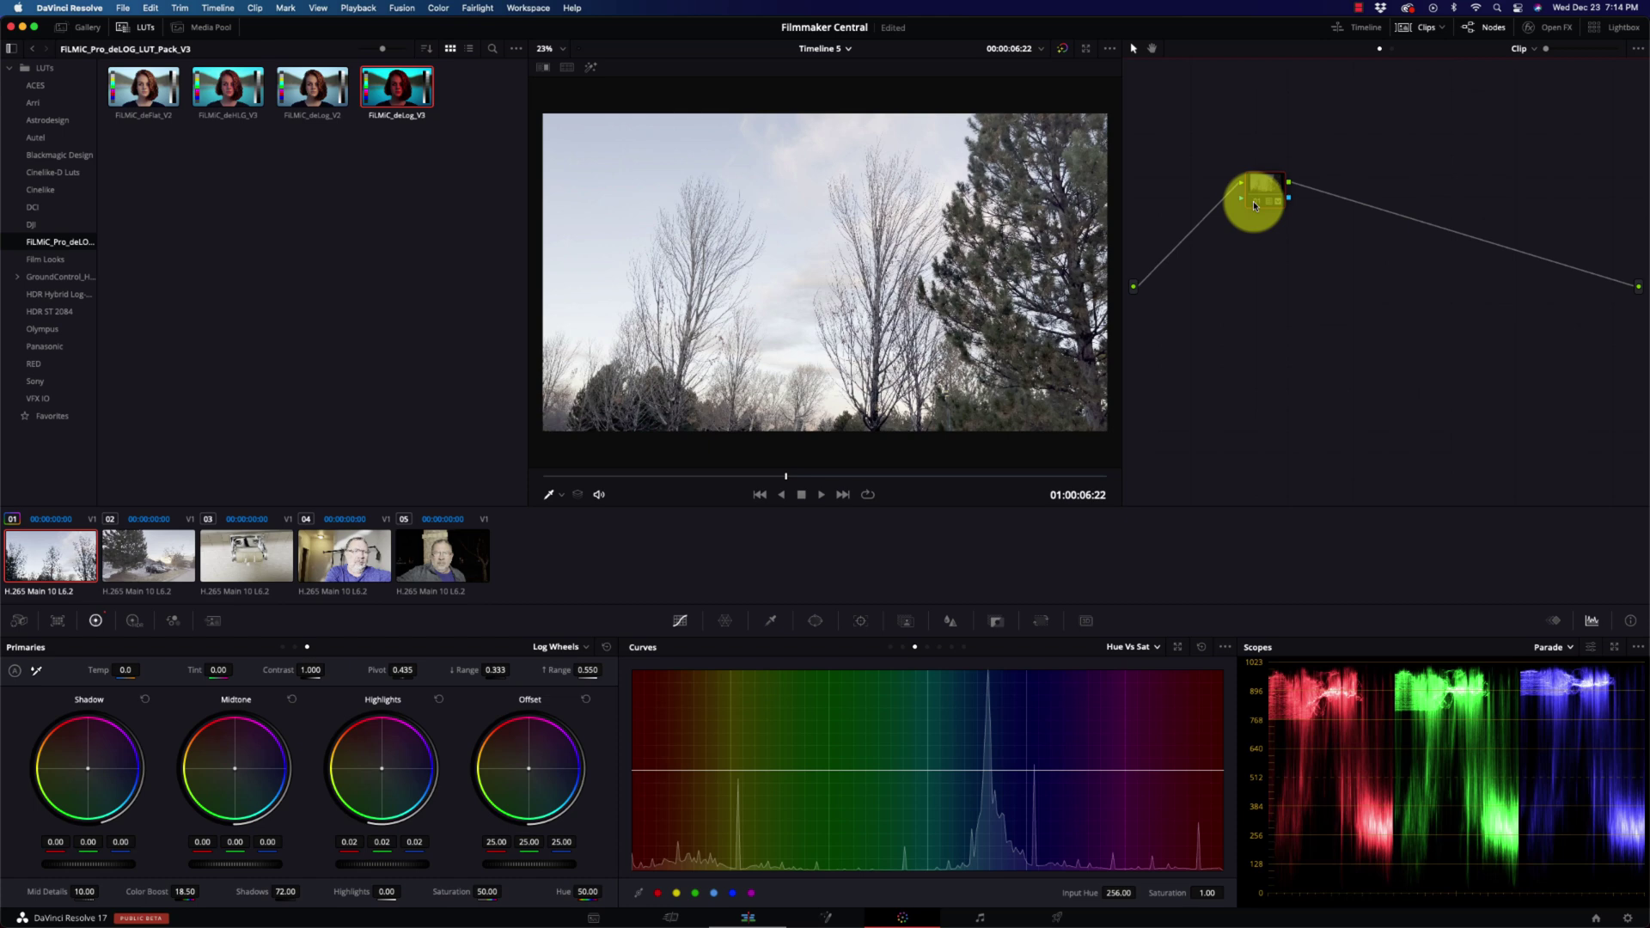
key(ctrl+d)
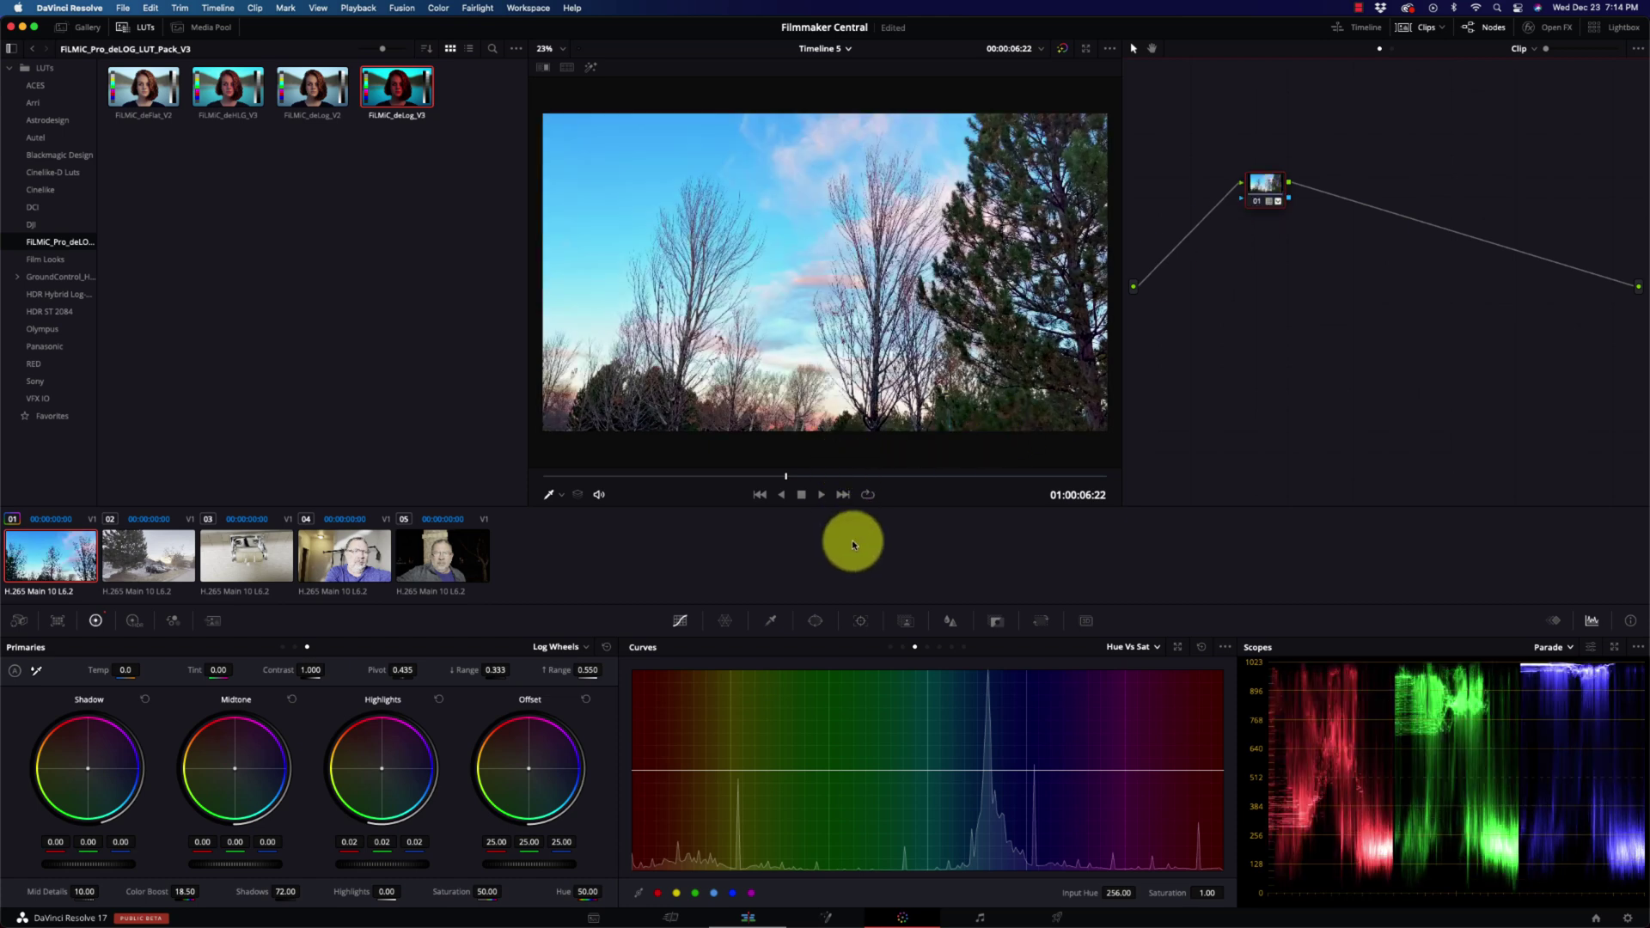
click(138, 560)
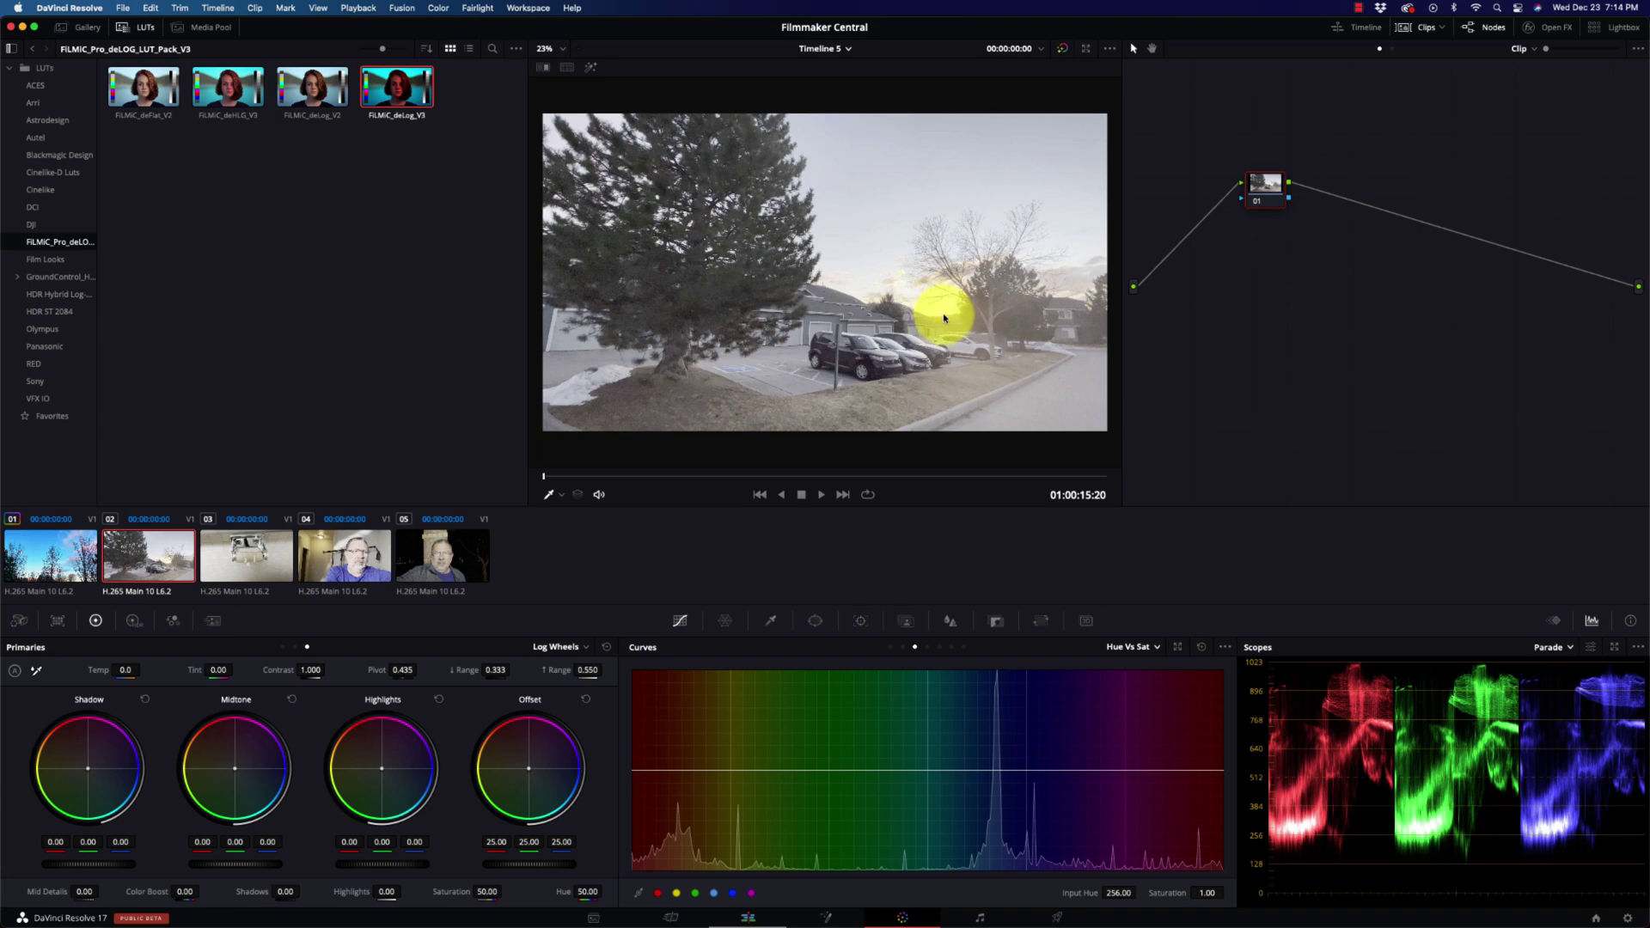
- Apply FILMIC_deLog_V3 to the parking-lot clip, lift Shadows to 68.50 and raise Color Boost
scroll(943, 318, up, 2)
scroll(944, 318, up, 3)
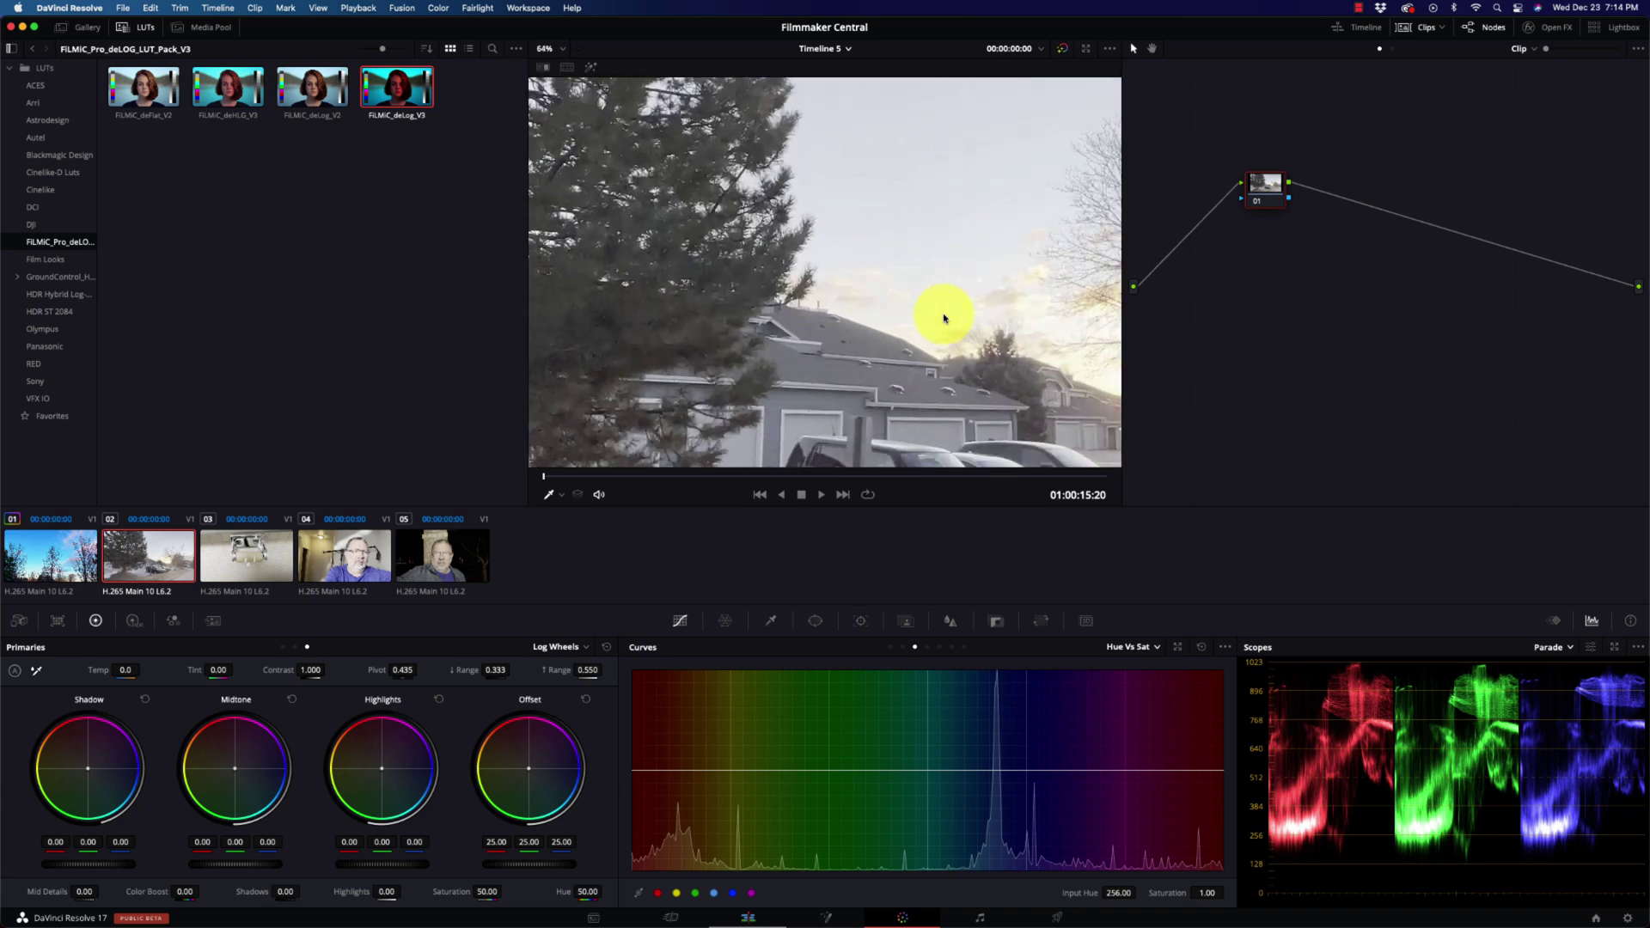
scroll(944, 318, down, 5)
scroll(943, 318, up, 3)
scroll(943, 318, down, 3)
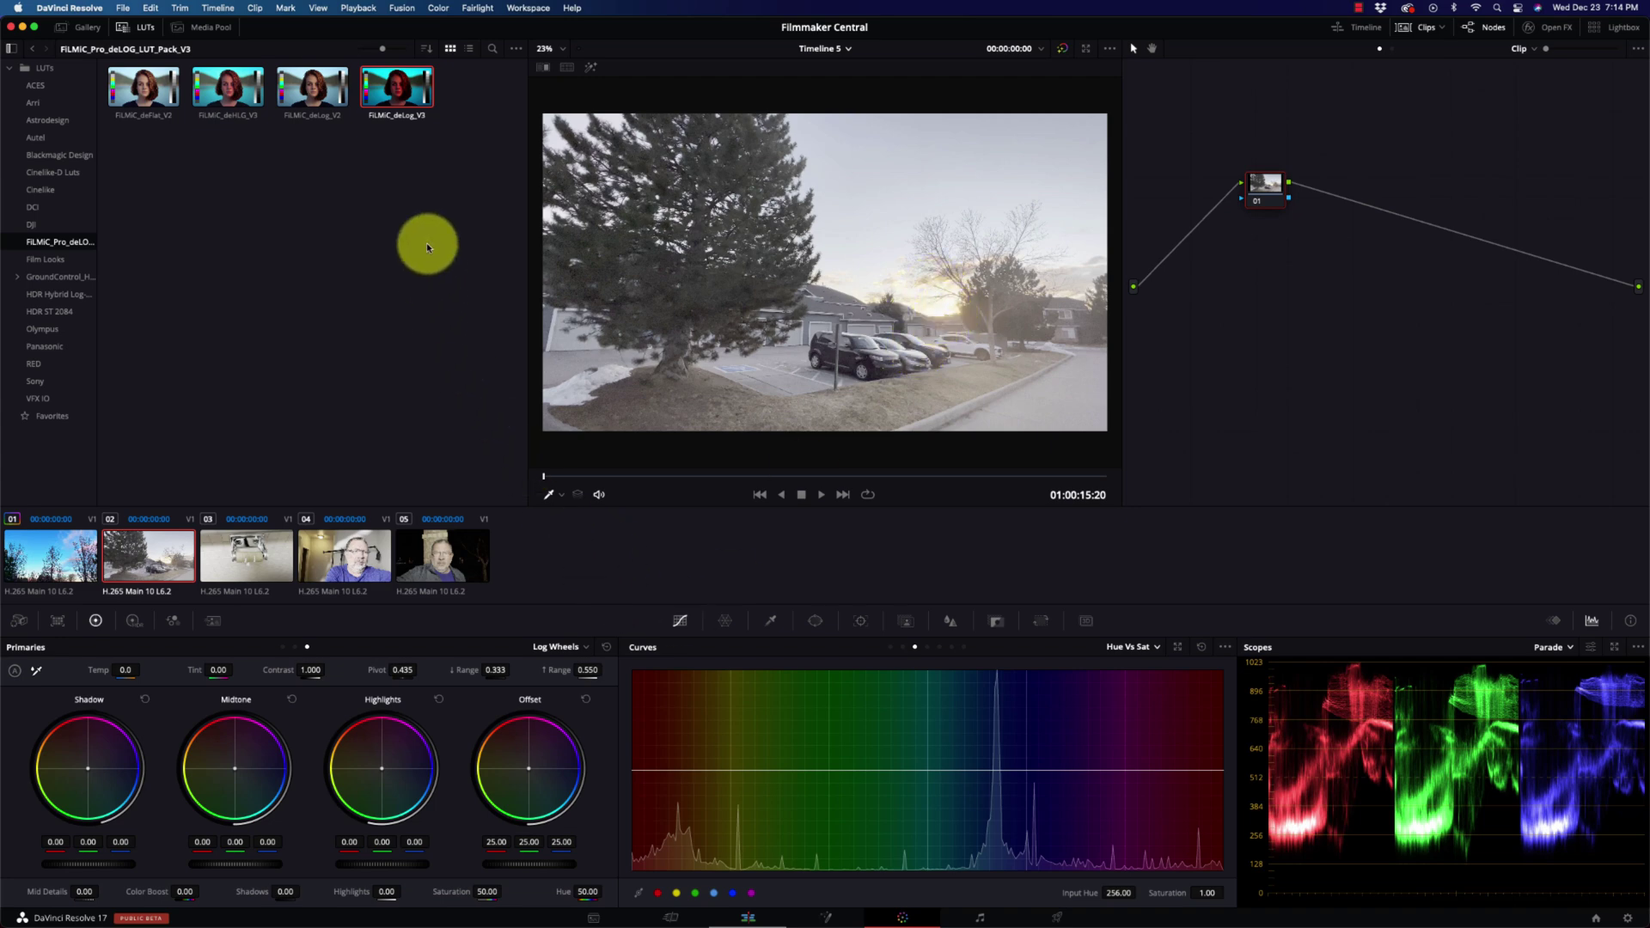
double_click(408, 111)
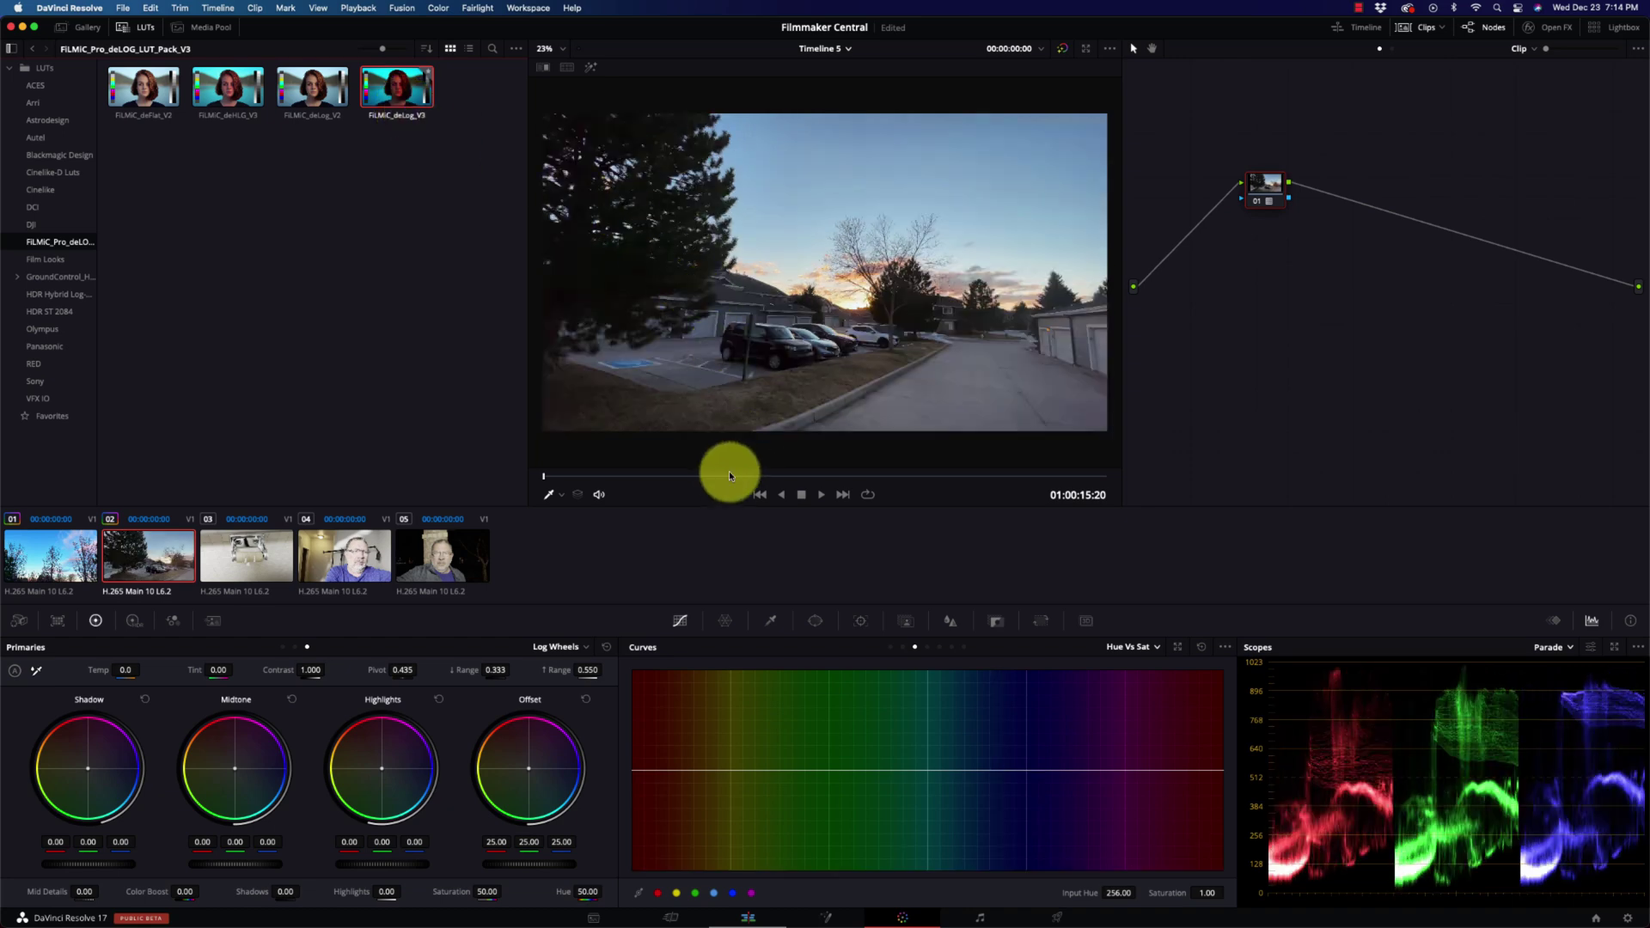
scroll(651, 445, down, 3)
scroll(655, 445, up, 5)
scroll(655, 446, down, 2)
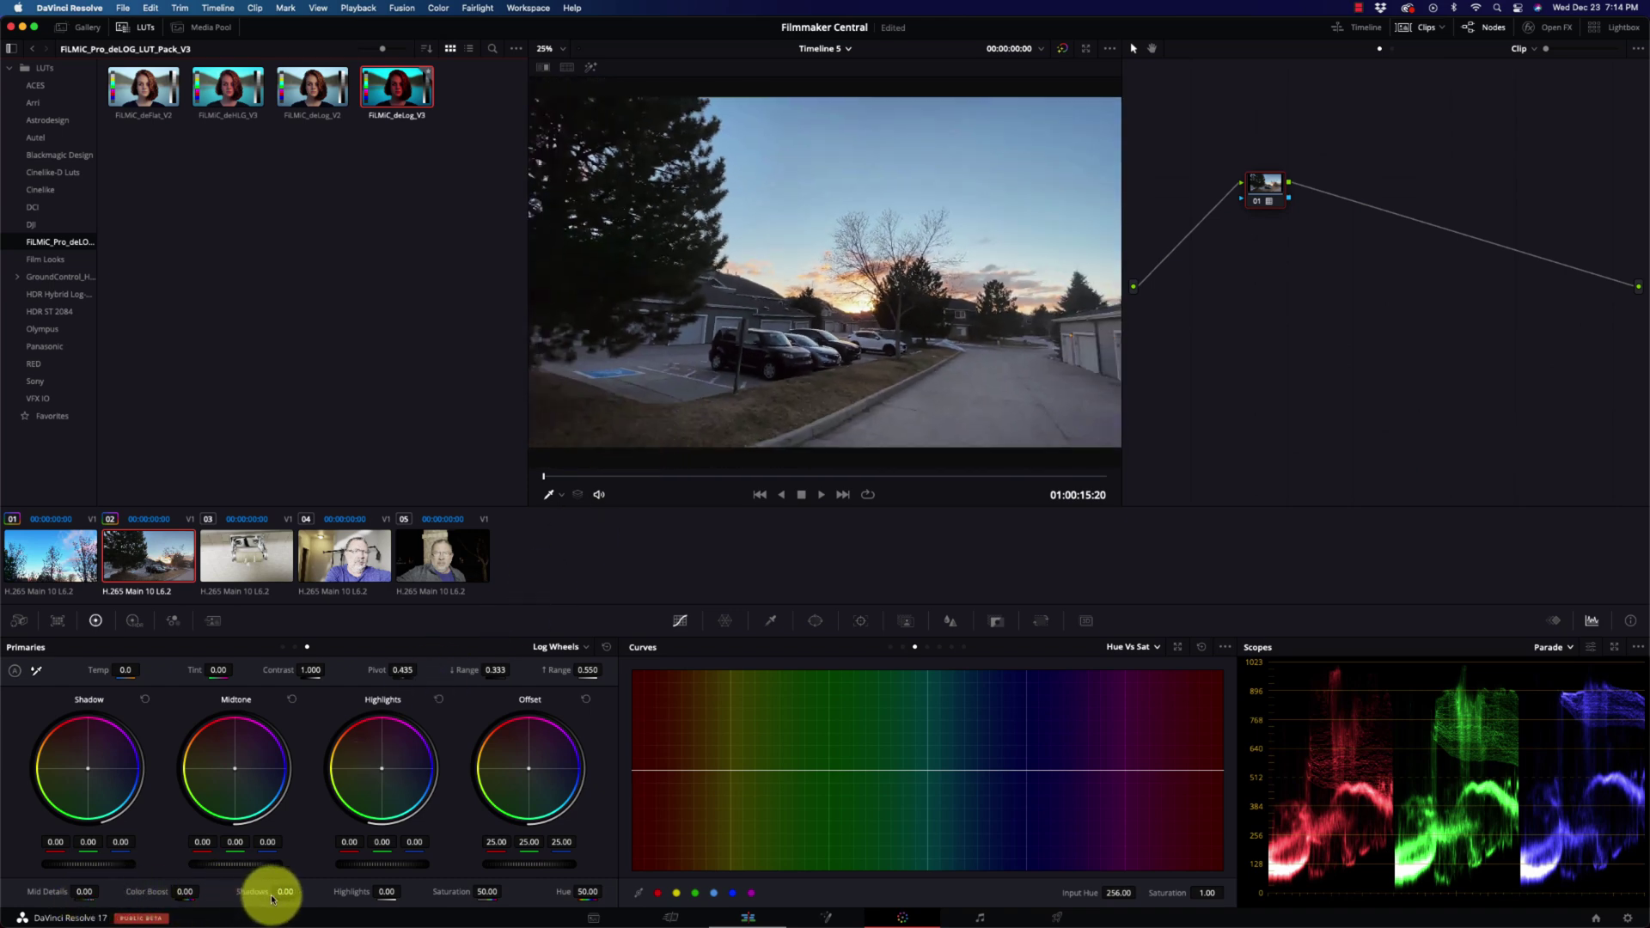
drag(272, 899, 367, 891)
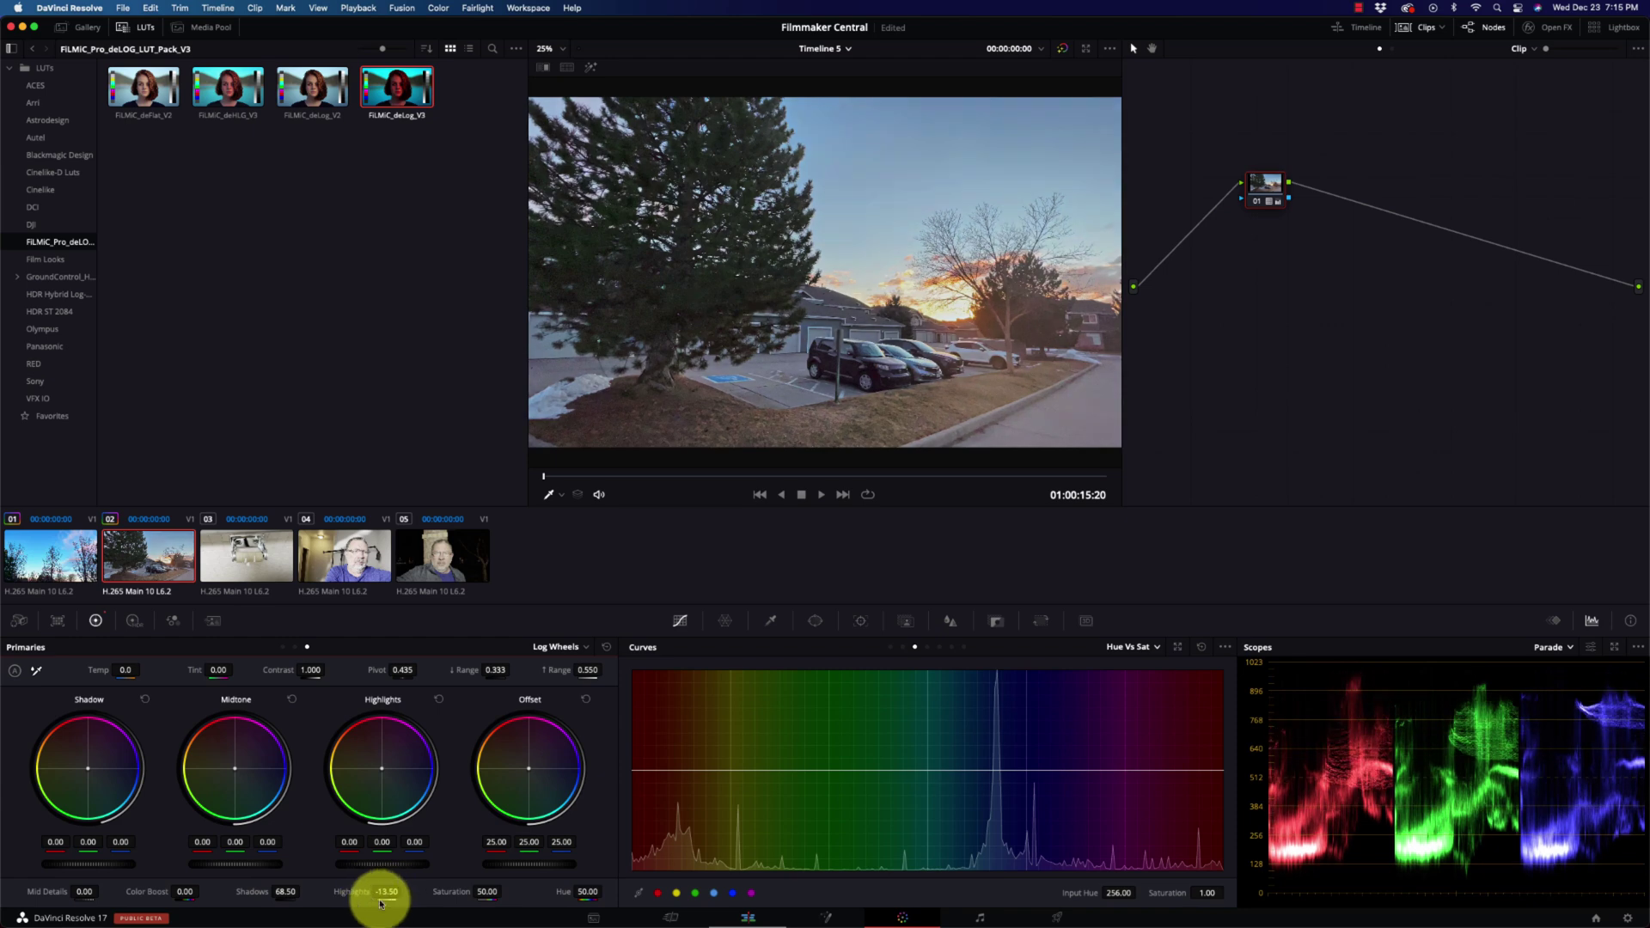
mouse_move(179, 892)
mouse_down()
mouse_move(228, 892)
mouse_move(183, 892)
mouse_up()
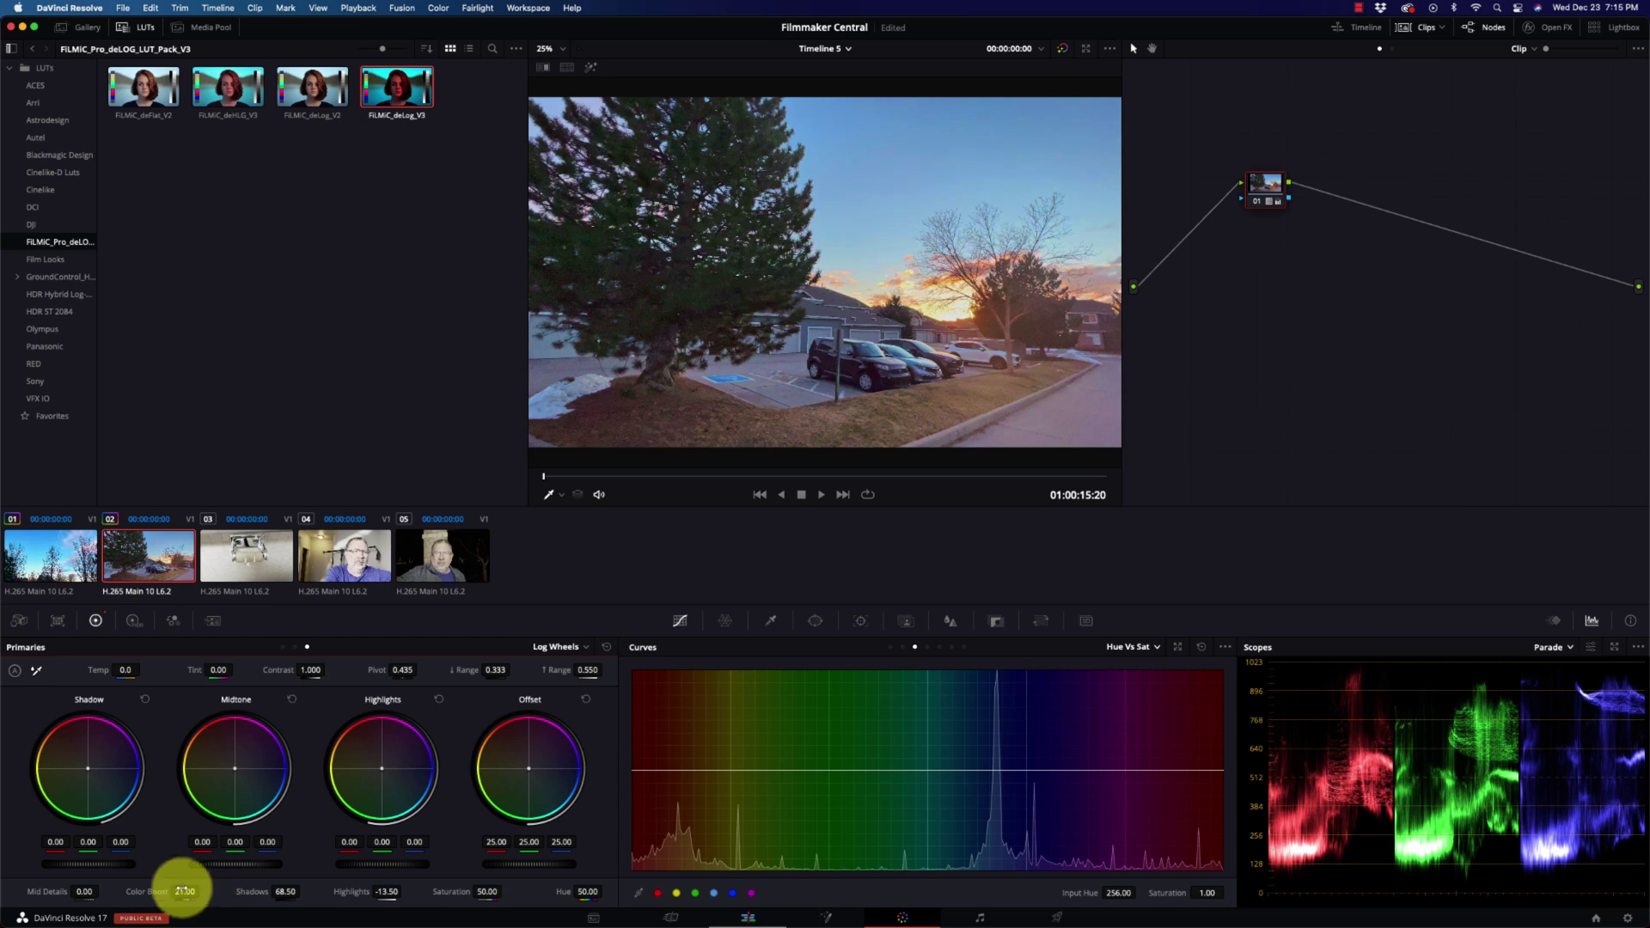
- Add sky hue points on the Hue vs Sat curve and push Color Boost to 58 for a vivid sunset
scroll(940, 288, up, 5)
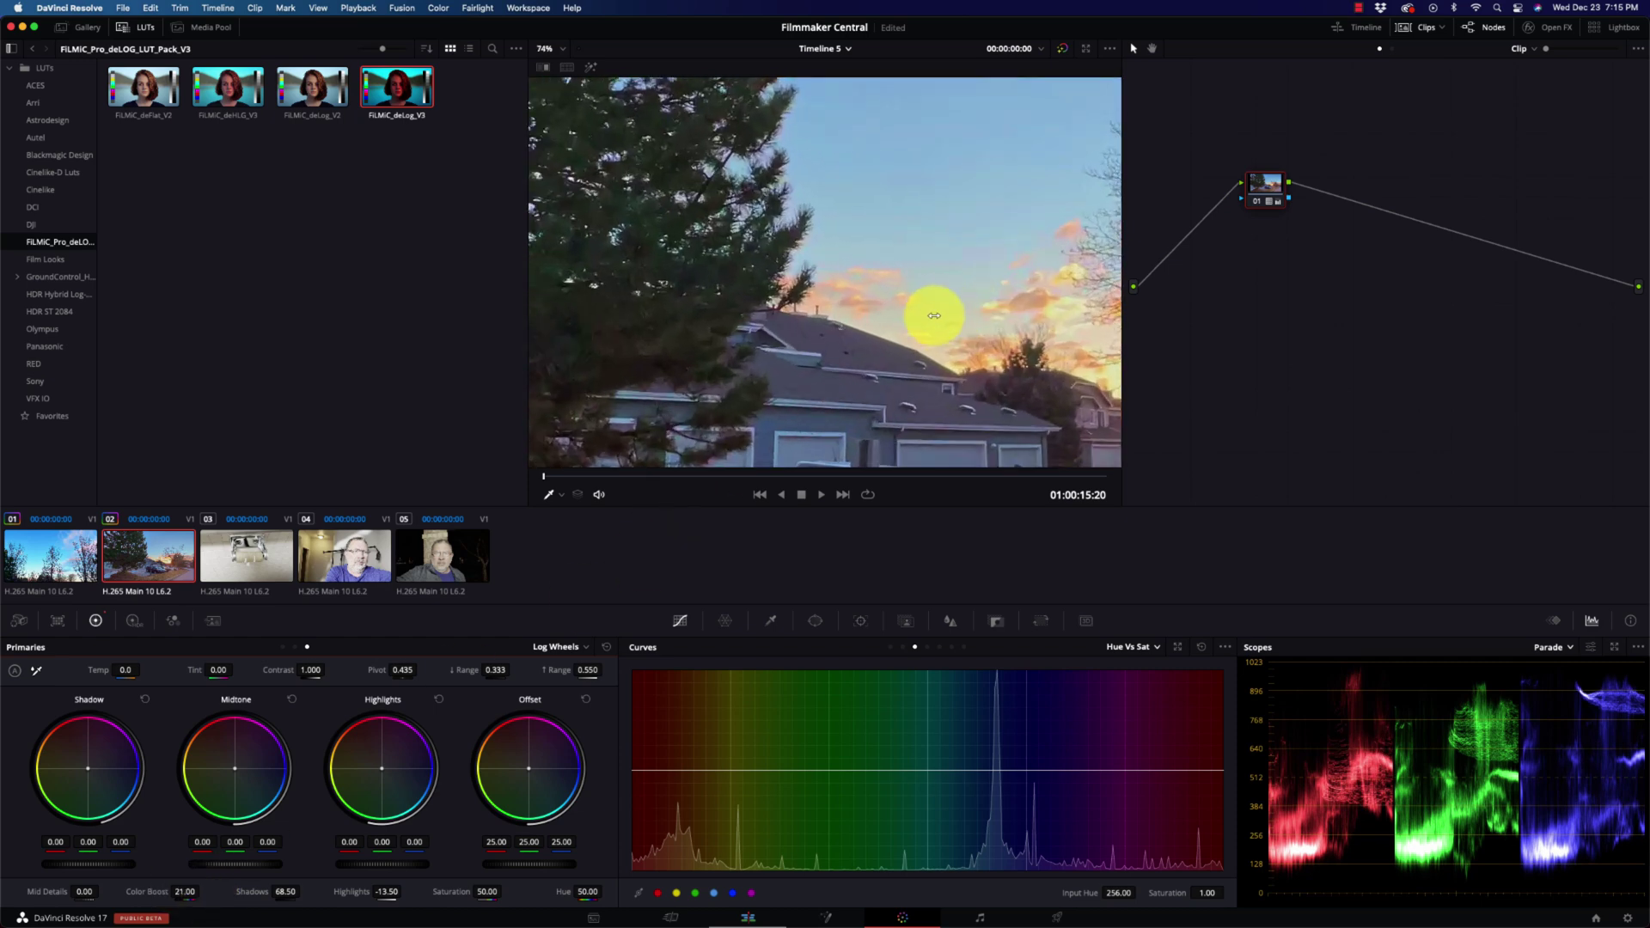
scroll(946, 338, down, 3)
scroll(947, 340, up, 4)
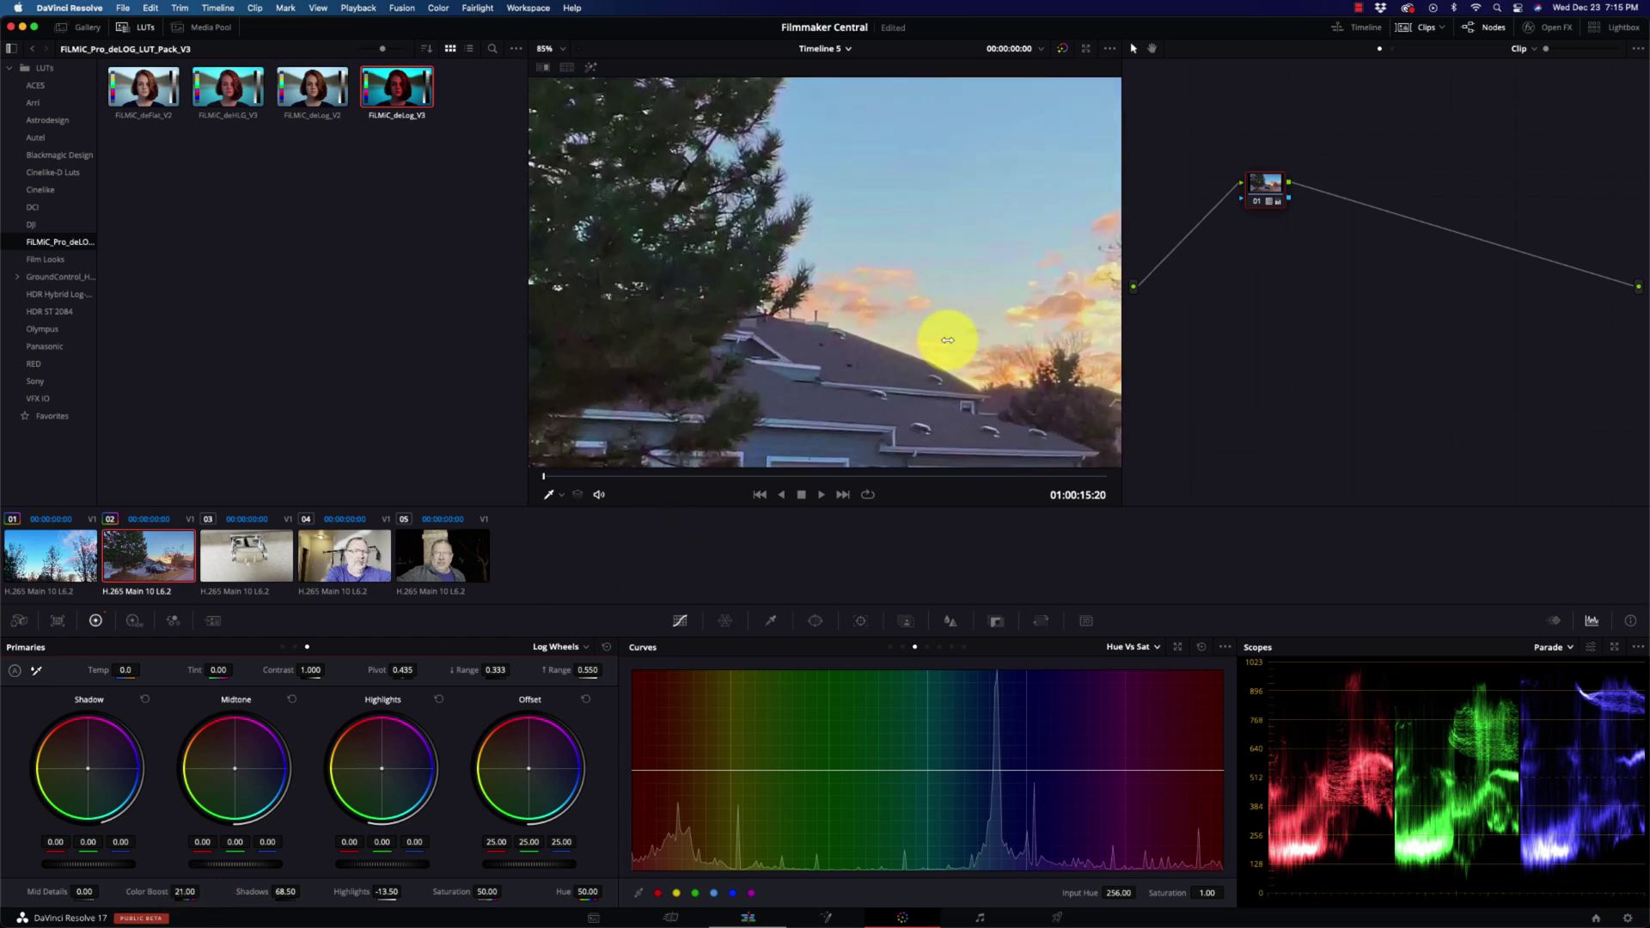
scroll(949, 339, down, 2)
click(902, 343)
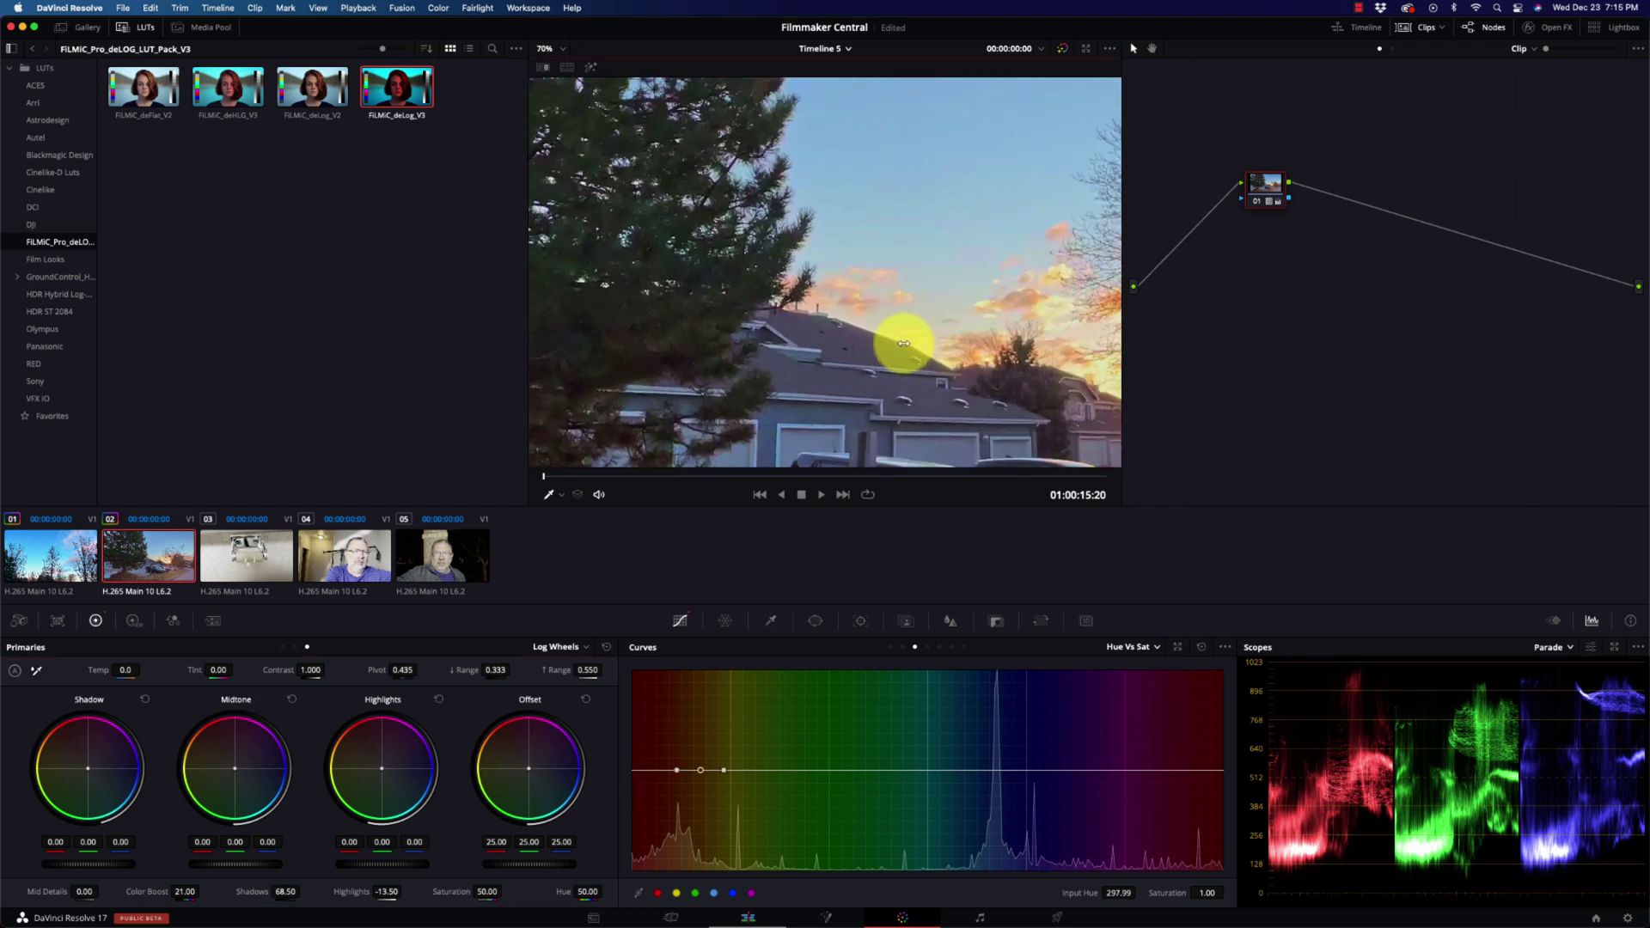
scroll(904, 343, down, 4)
scroll(903, 343, up, 8)
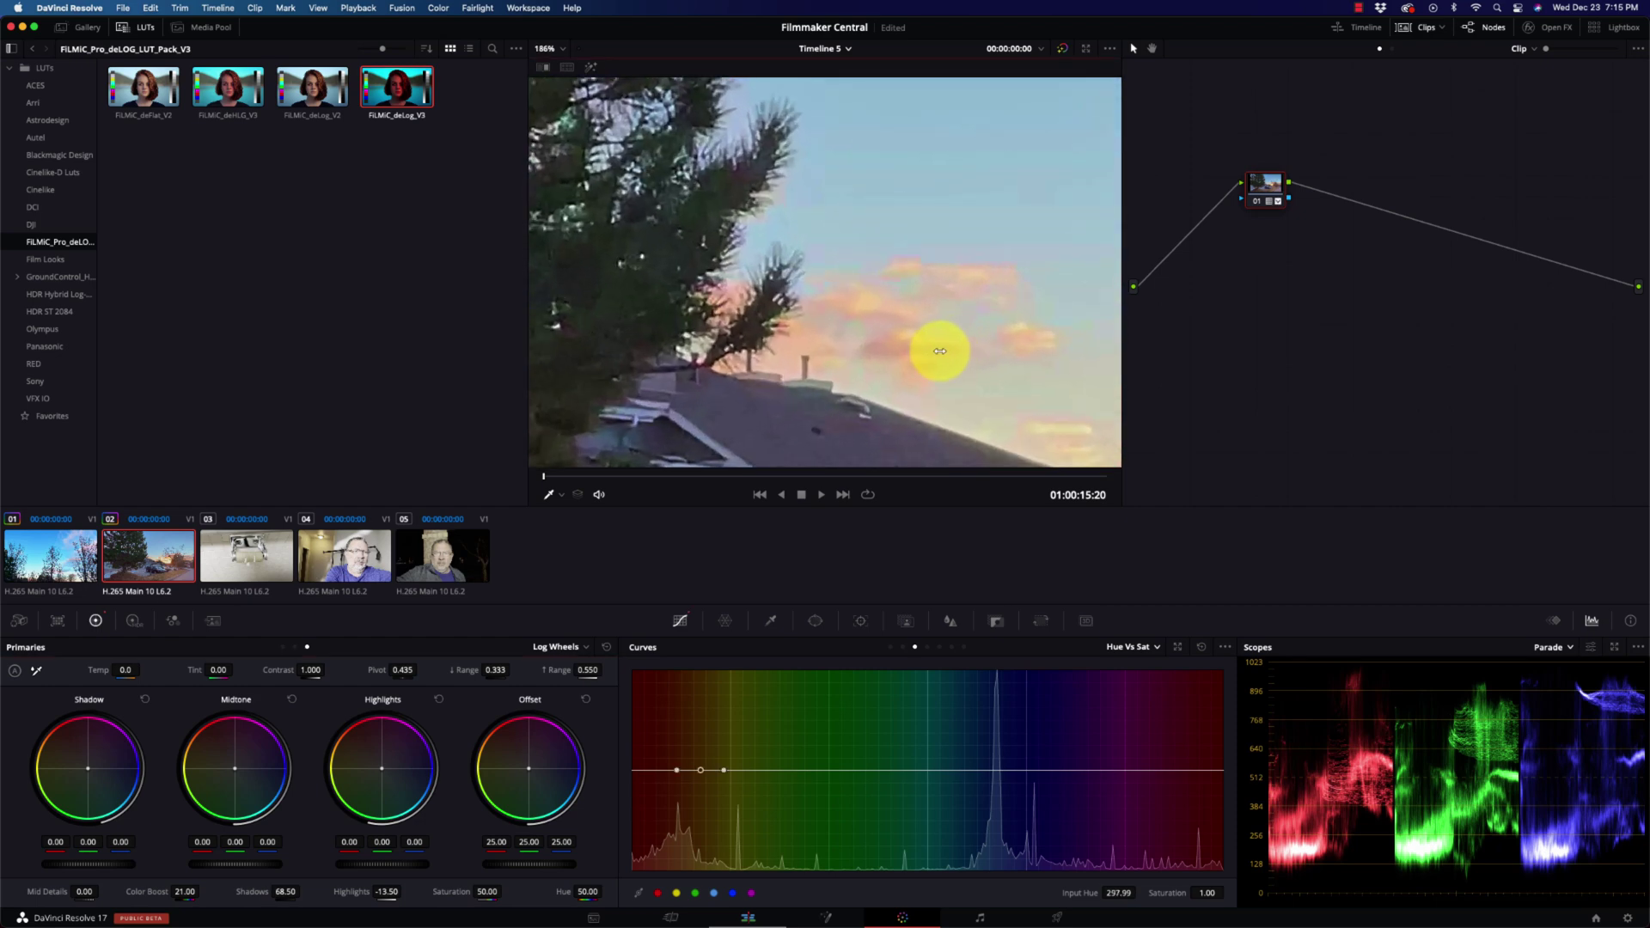
scroll(933, 354, down, 2)
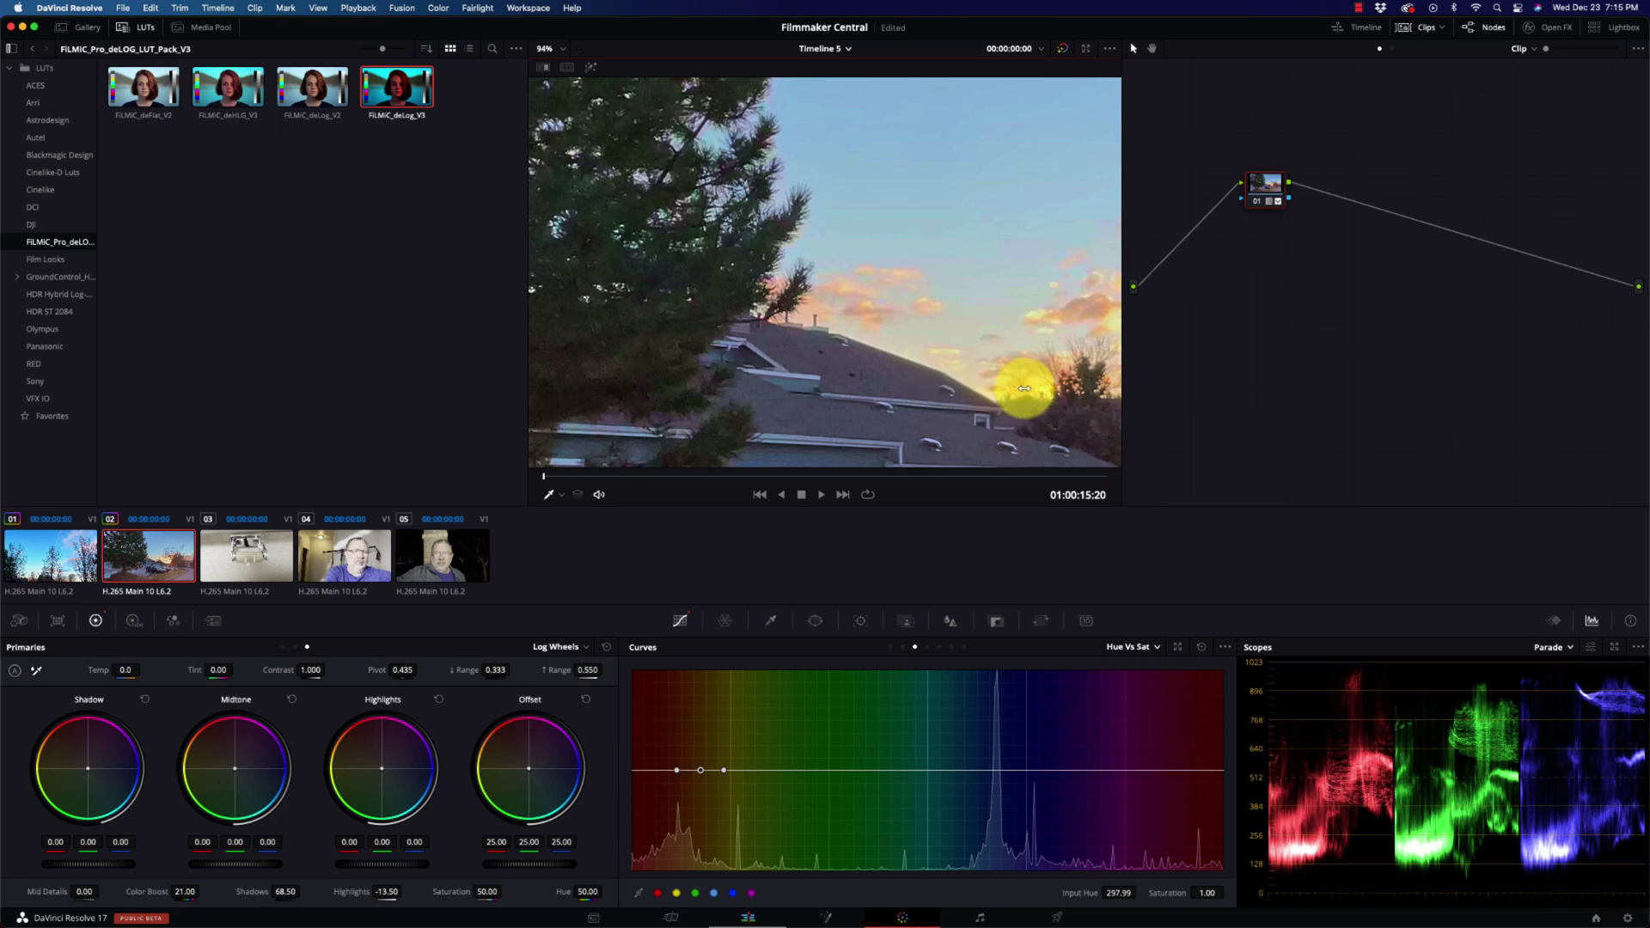
scroll(1025, 388, down, 1)
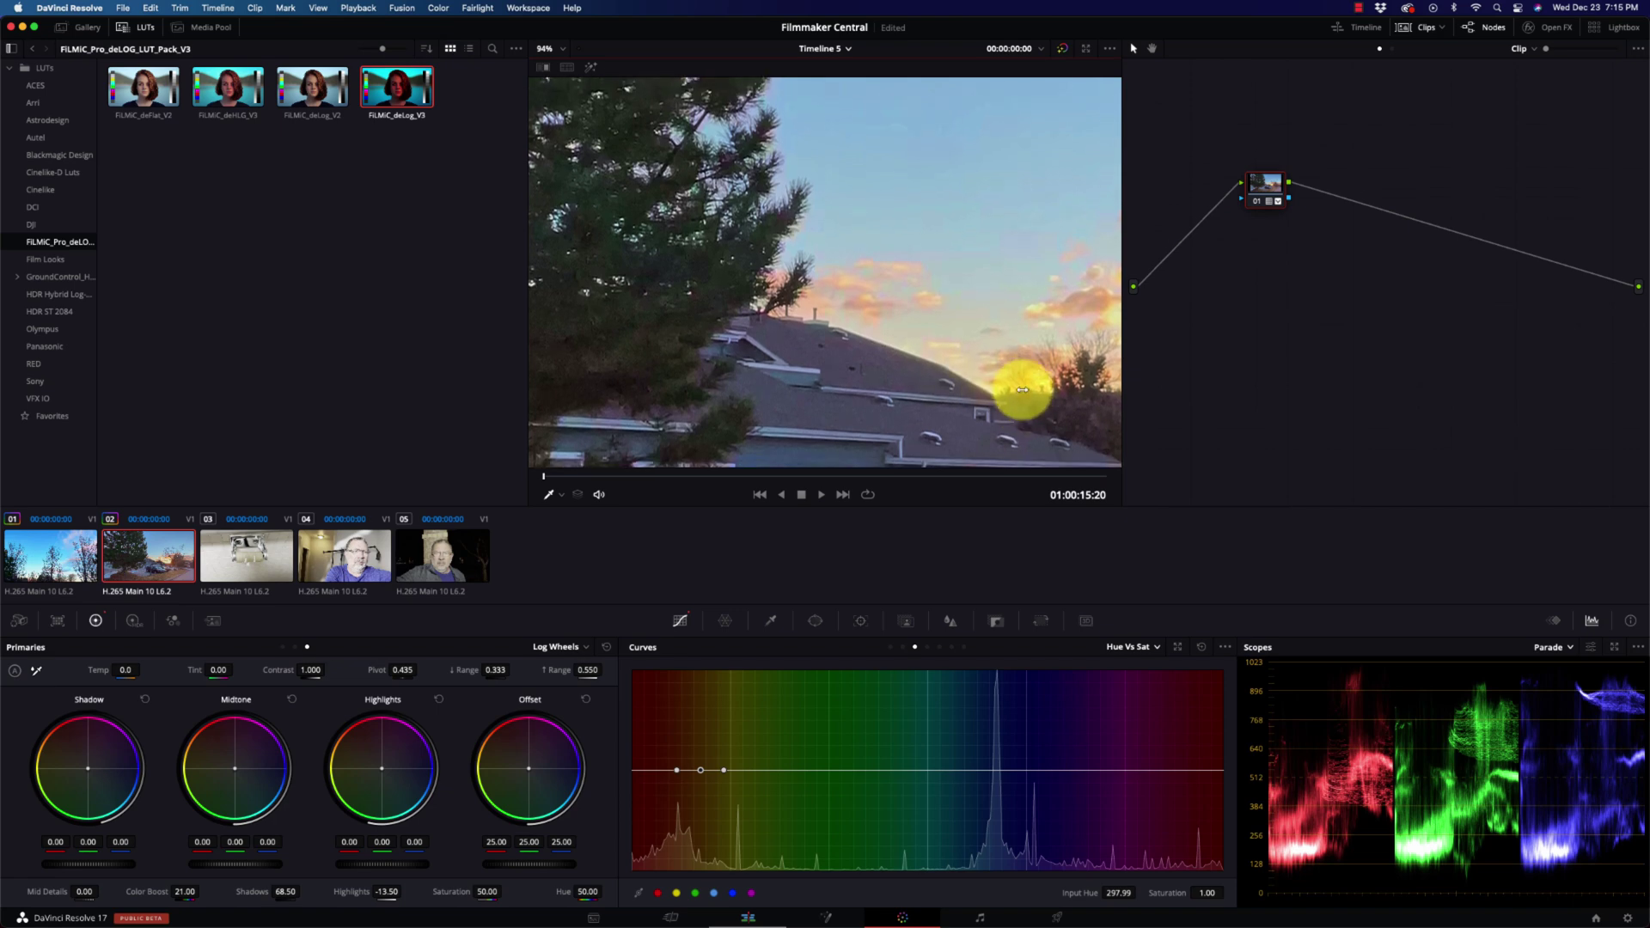
scroll(1023, 389, down, 5)
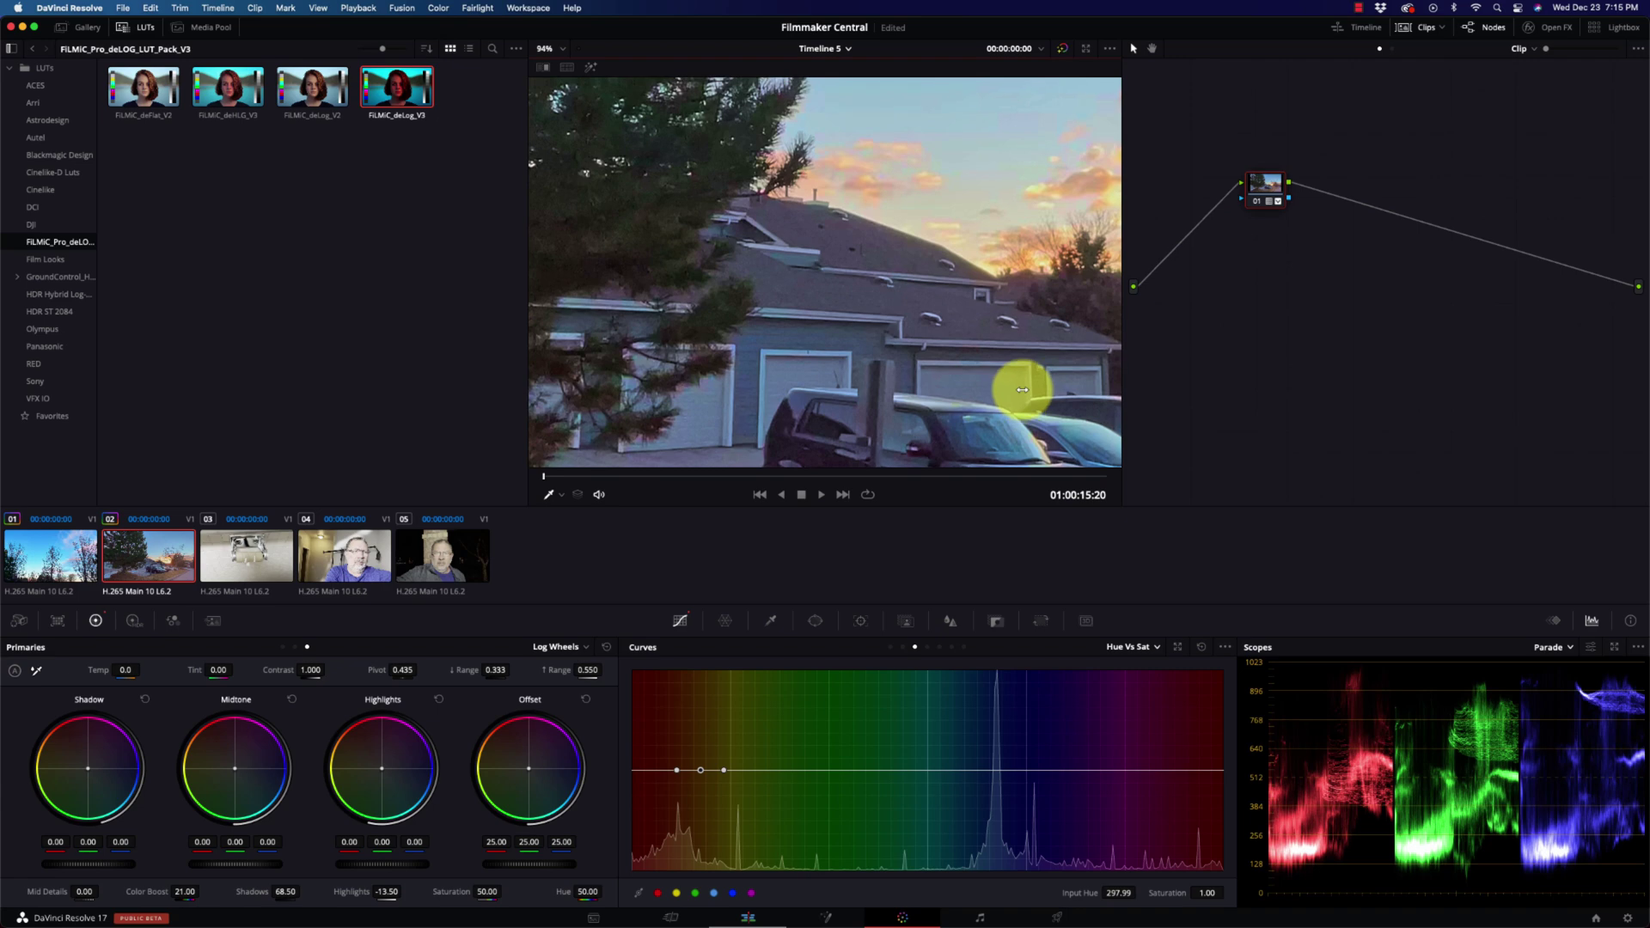
scroll(1023, 390, down, 5)
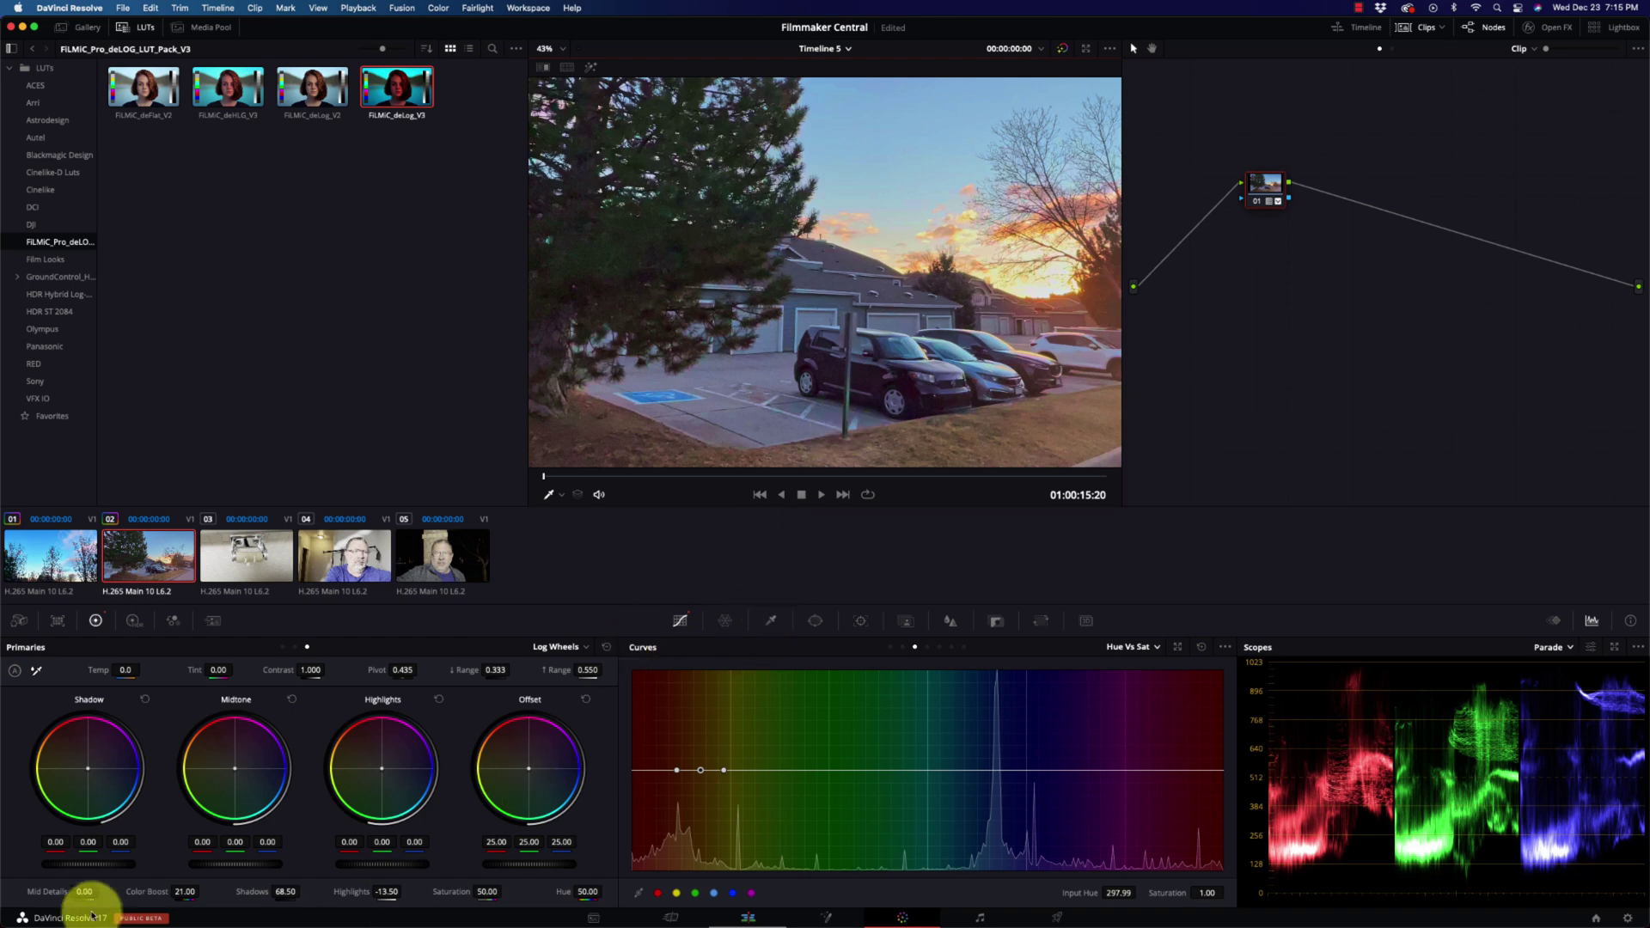
drag(188, 896, 232, 894)
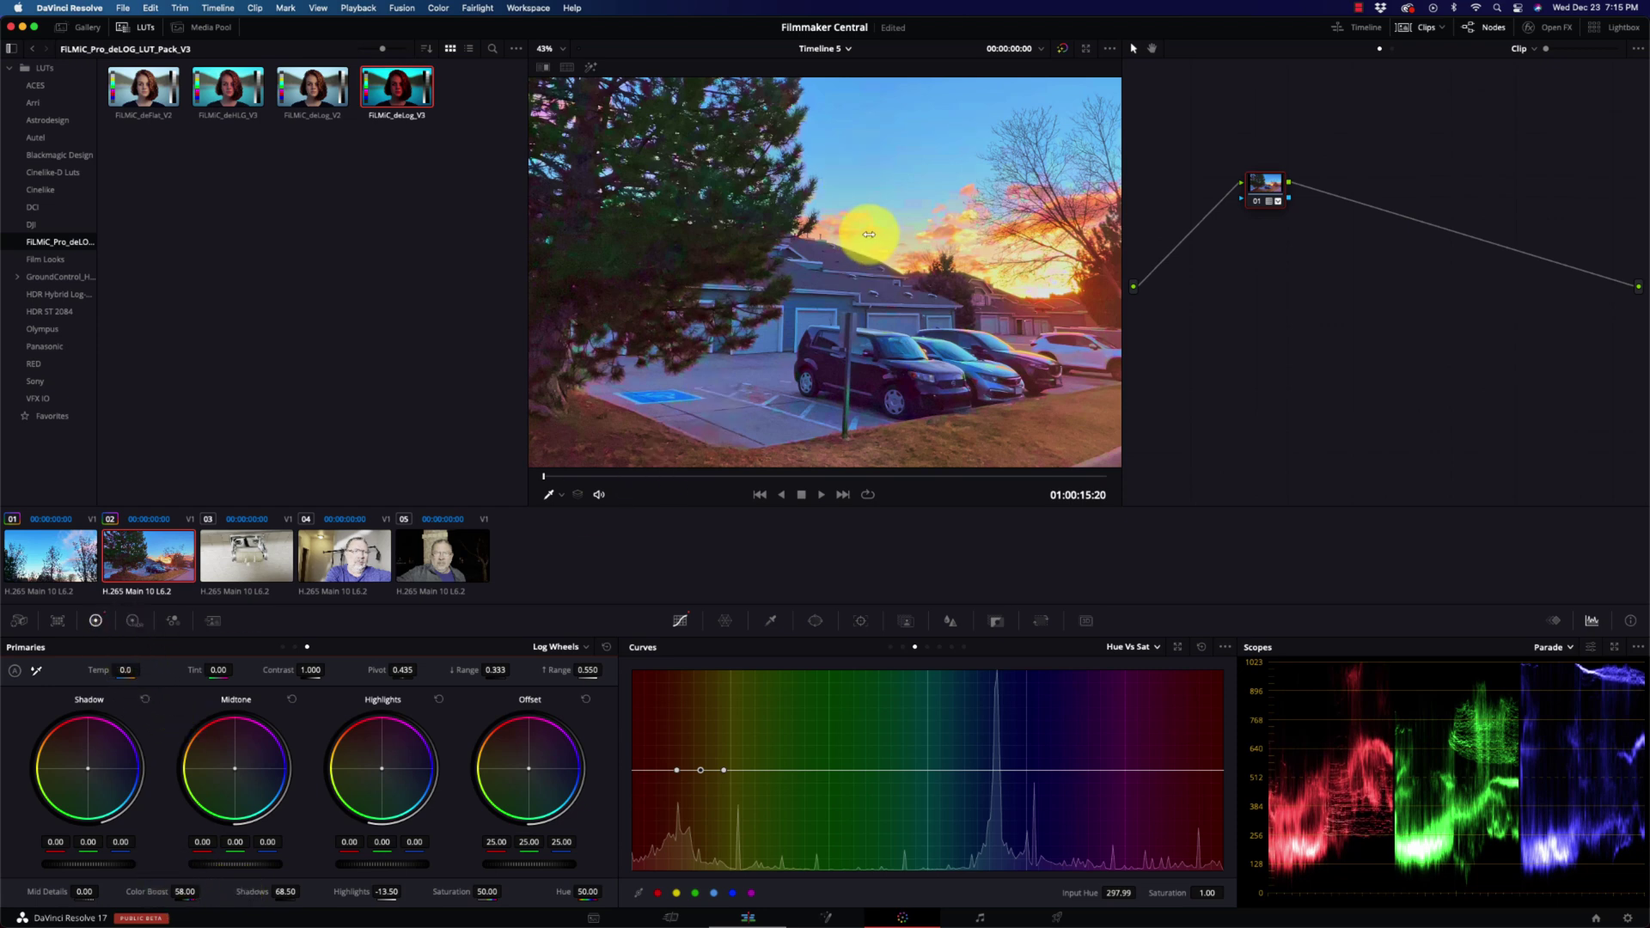
scroll(873, 226, up, 10)
scroll(881, 221, down, 10)
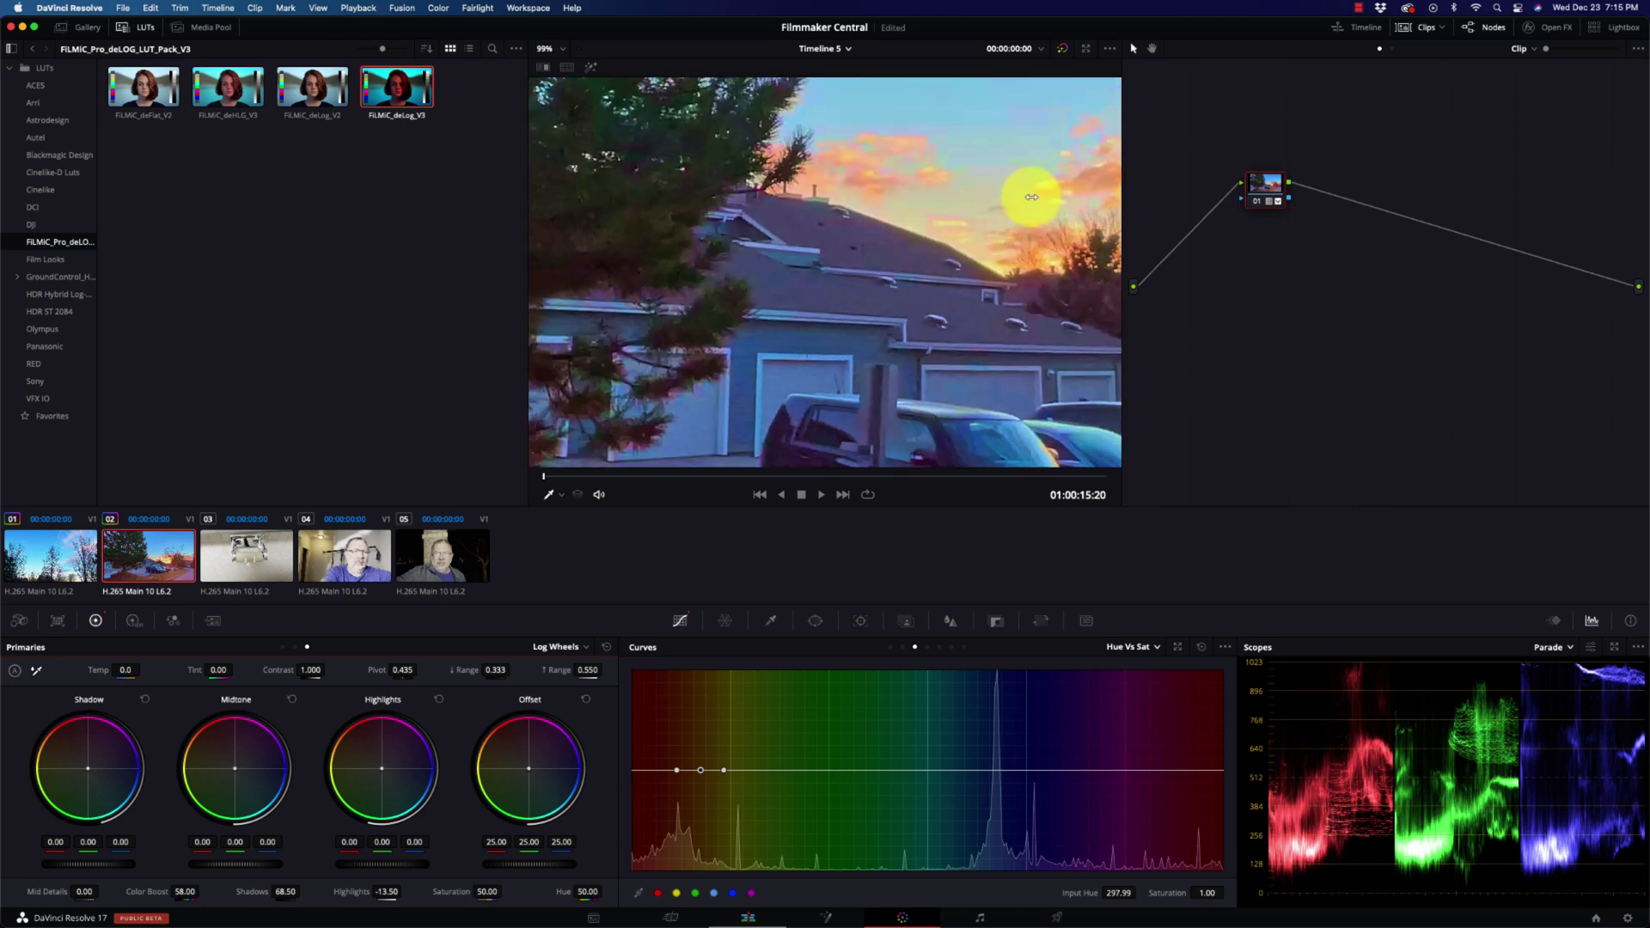
scroll(1030, 199, down, 3)
scroll(1030, 198, up, 2)
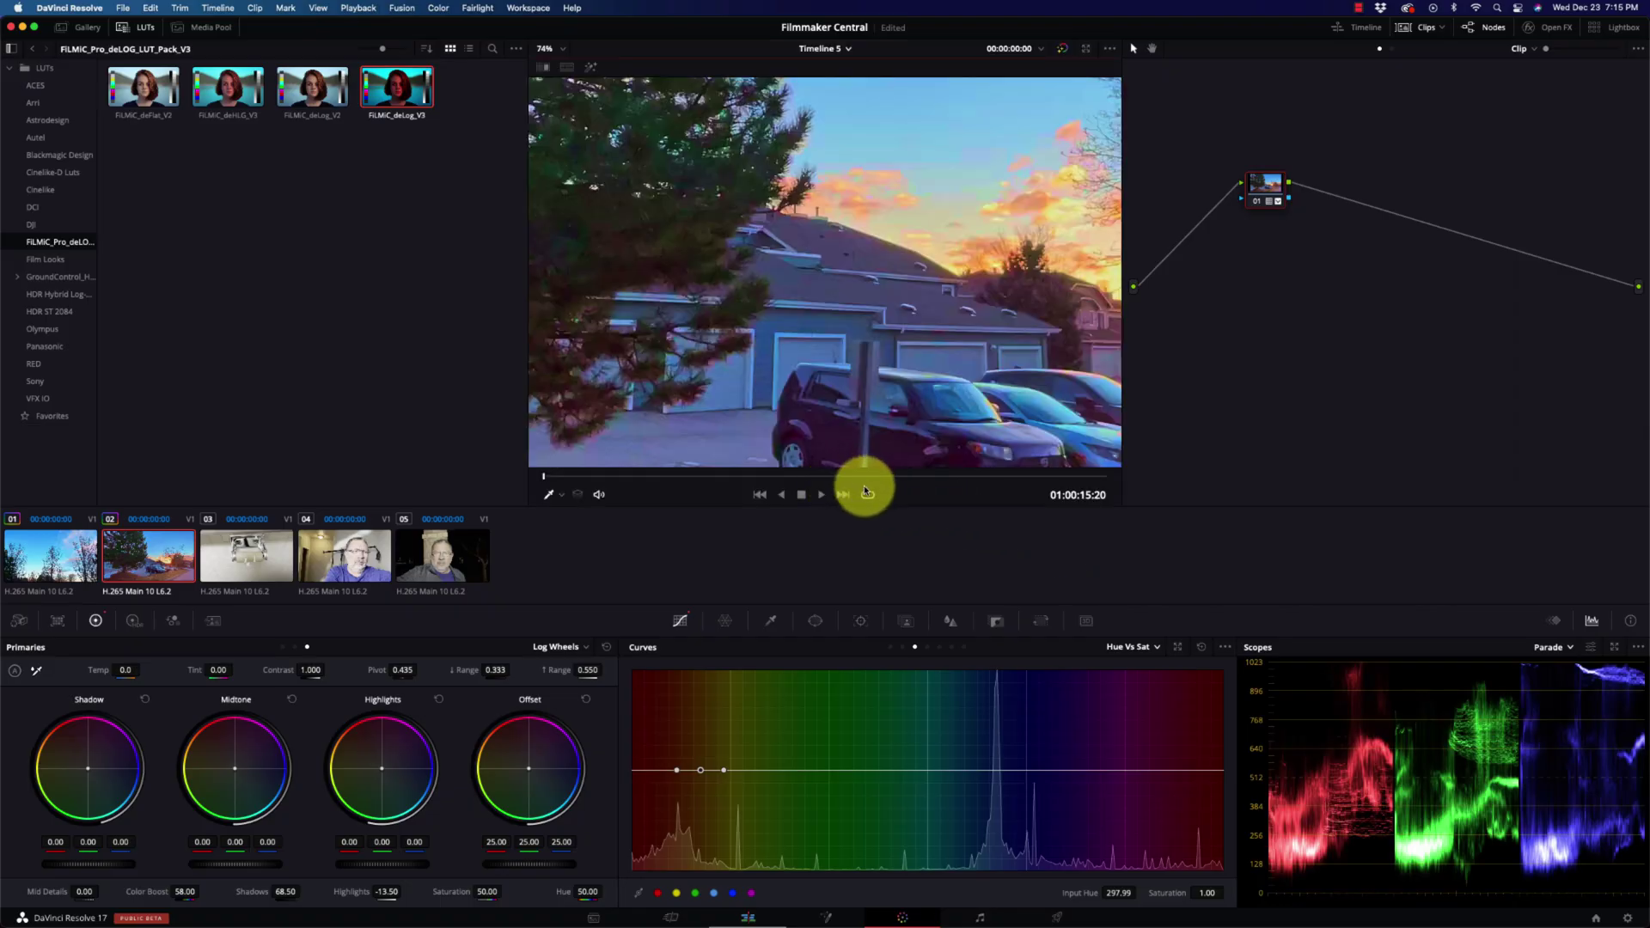
- Select clip 04, the indoor blue-shirt shot, and apply the FILMIC_deLog_V3 LUT to it
click(342, 572)
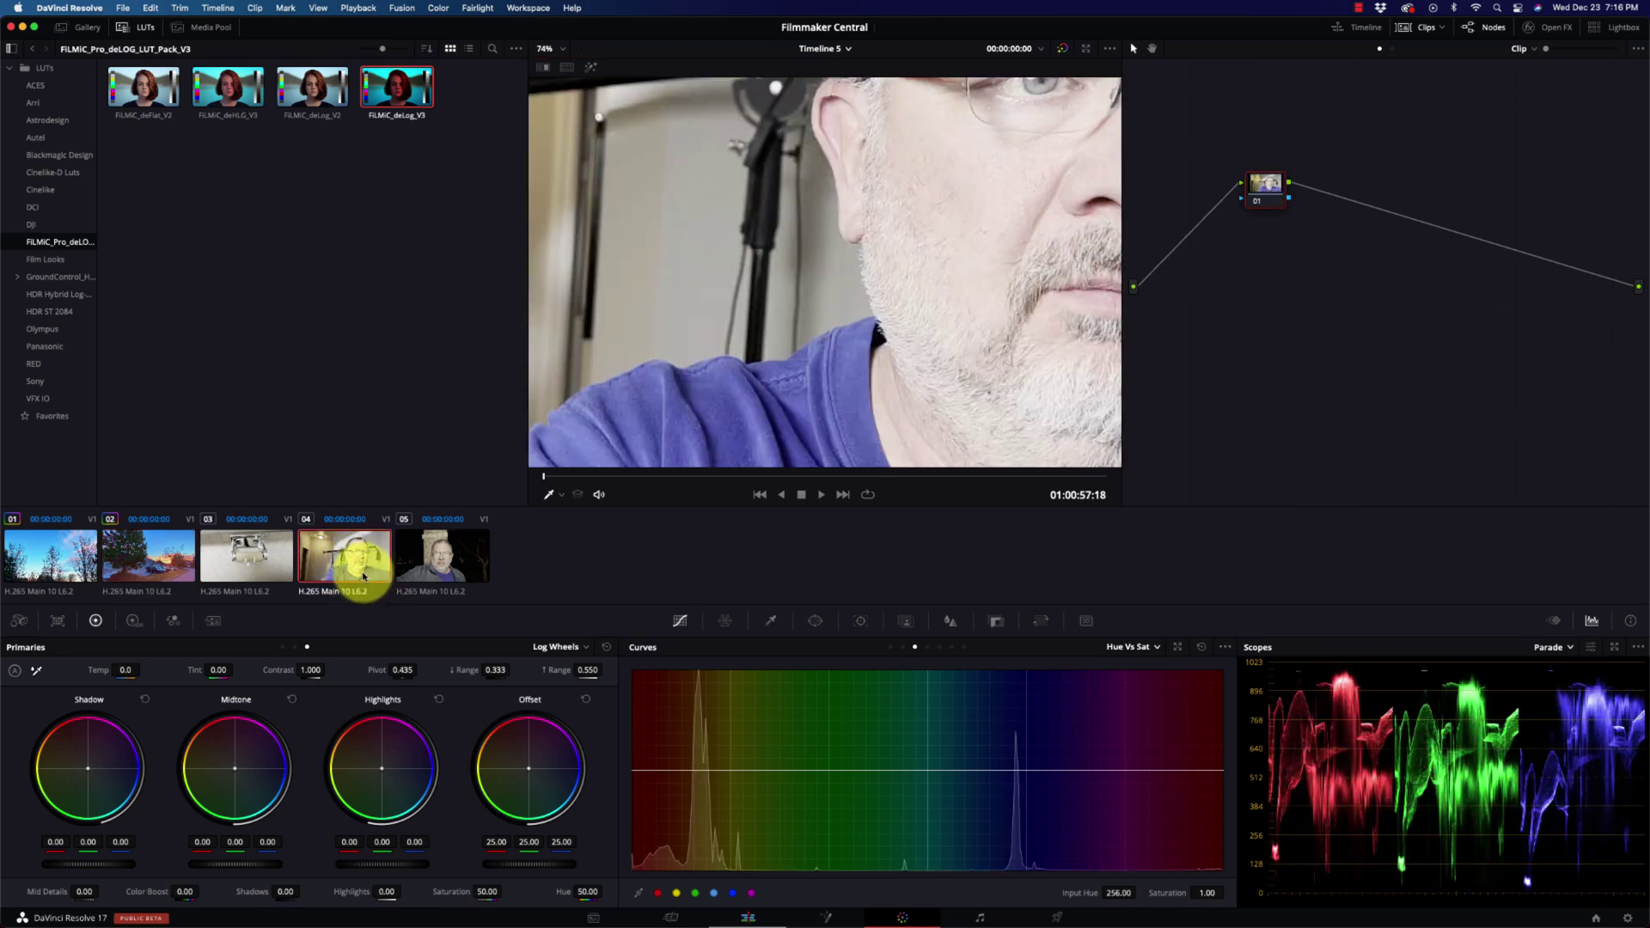
scroll(835, 340, down, 4)
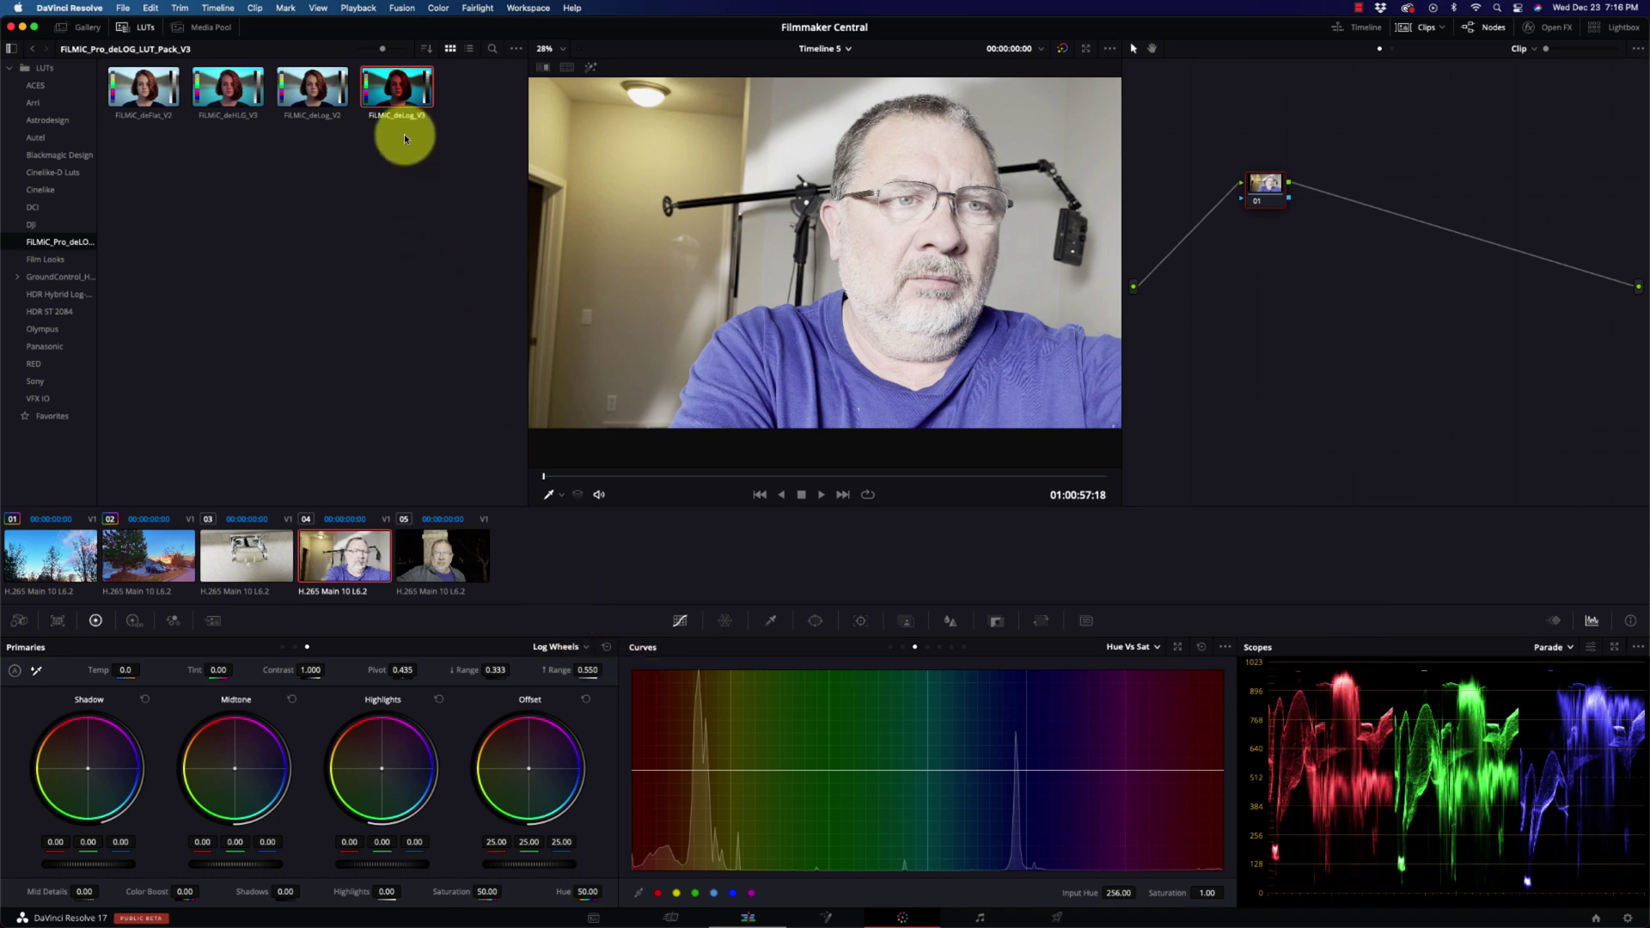
double_click(409, 106)
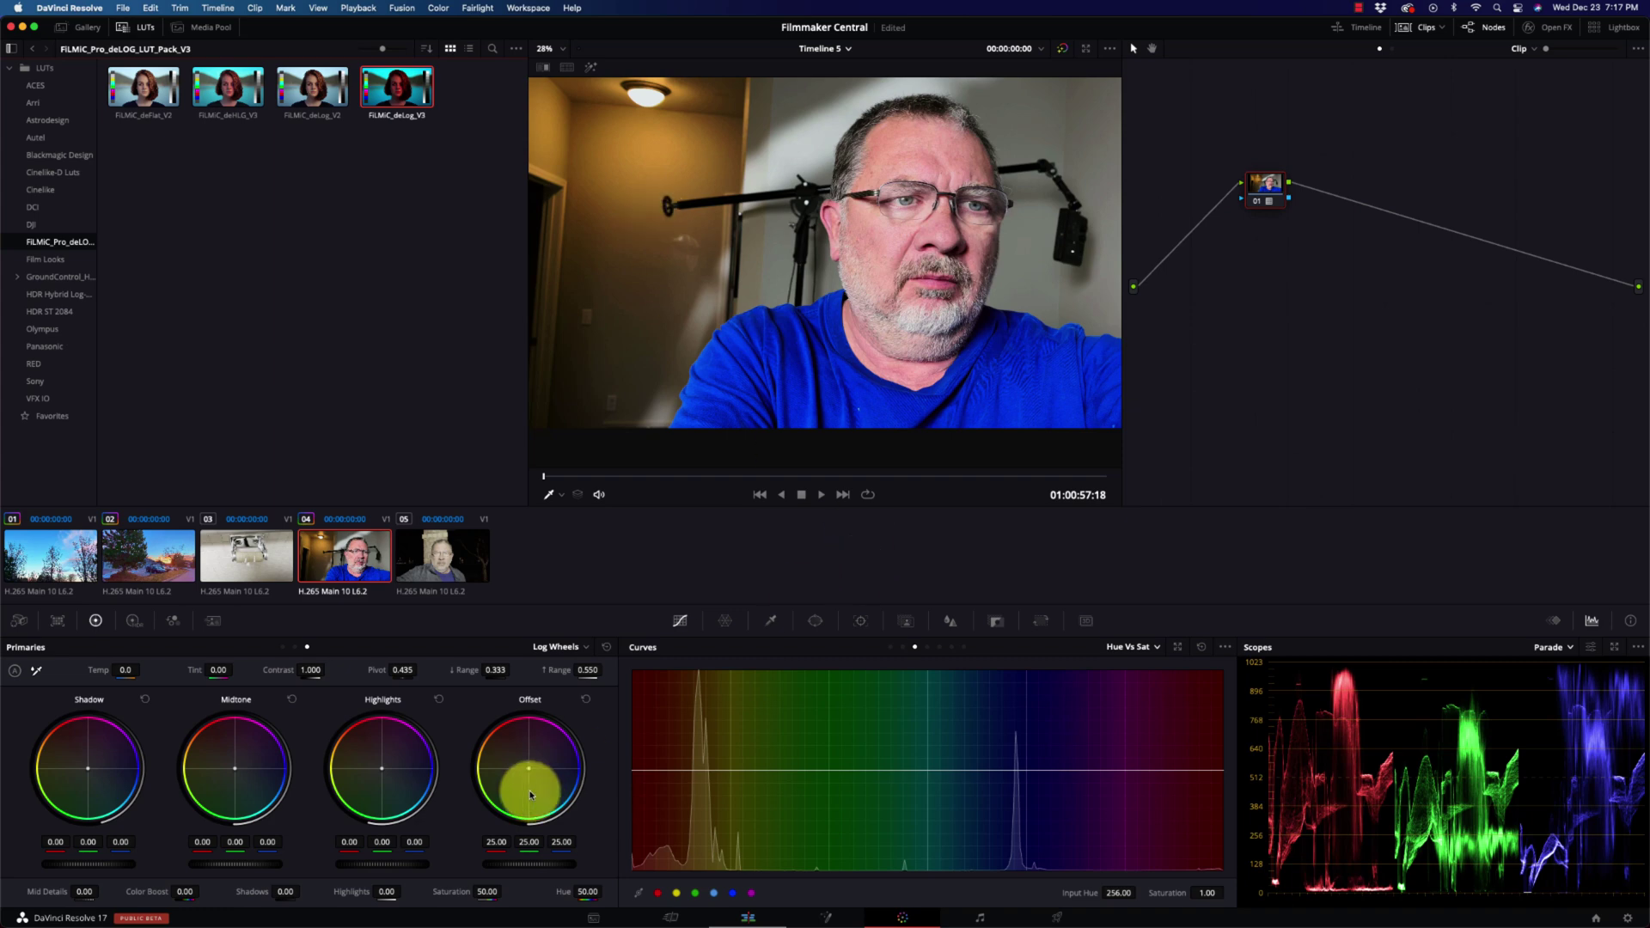
- Try higher shadow values on clip 04's Log Wheels, settling the Shadow wheel at 0.50
drag(97, 864, 427, 874)
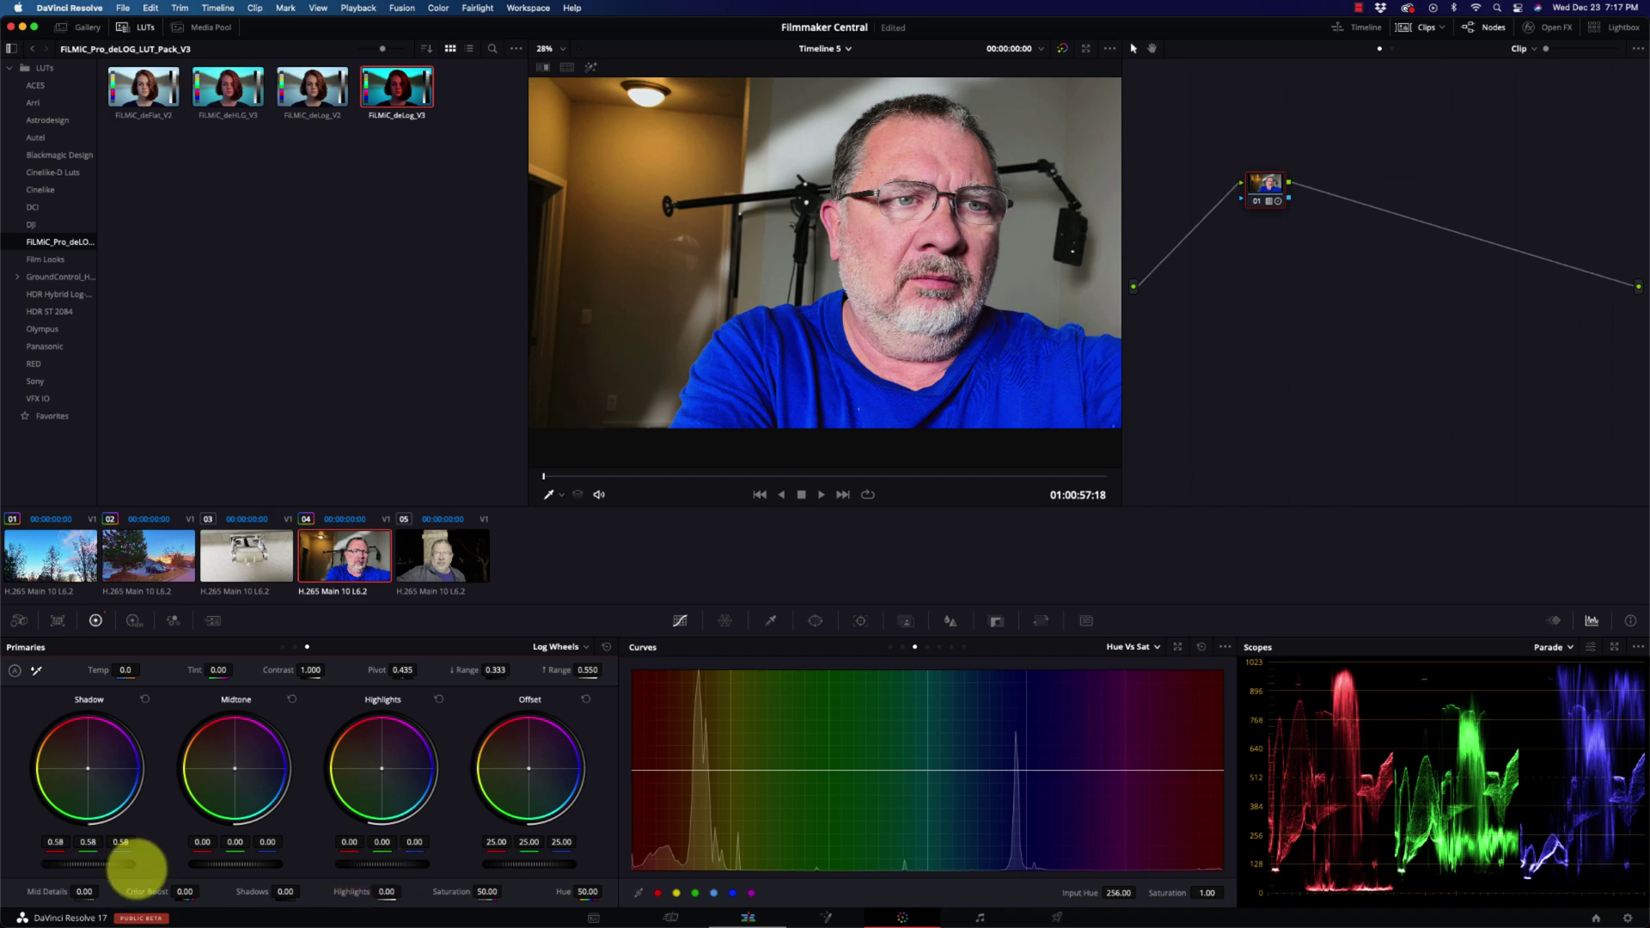
drag(66, 873, 172, 873)
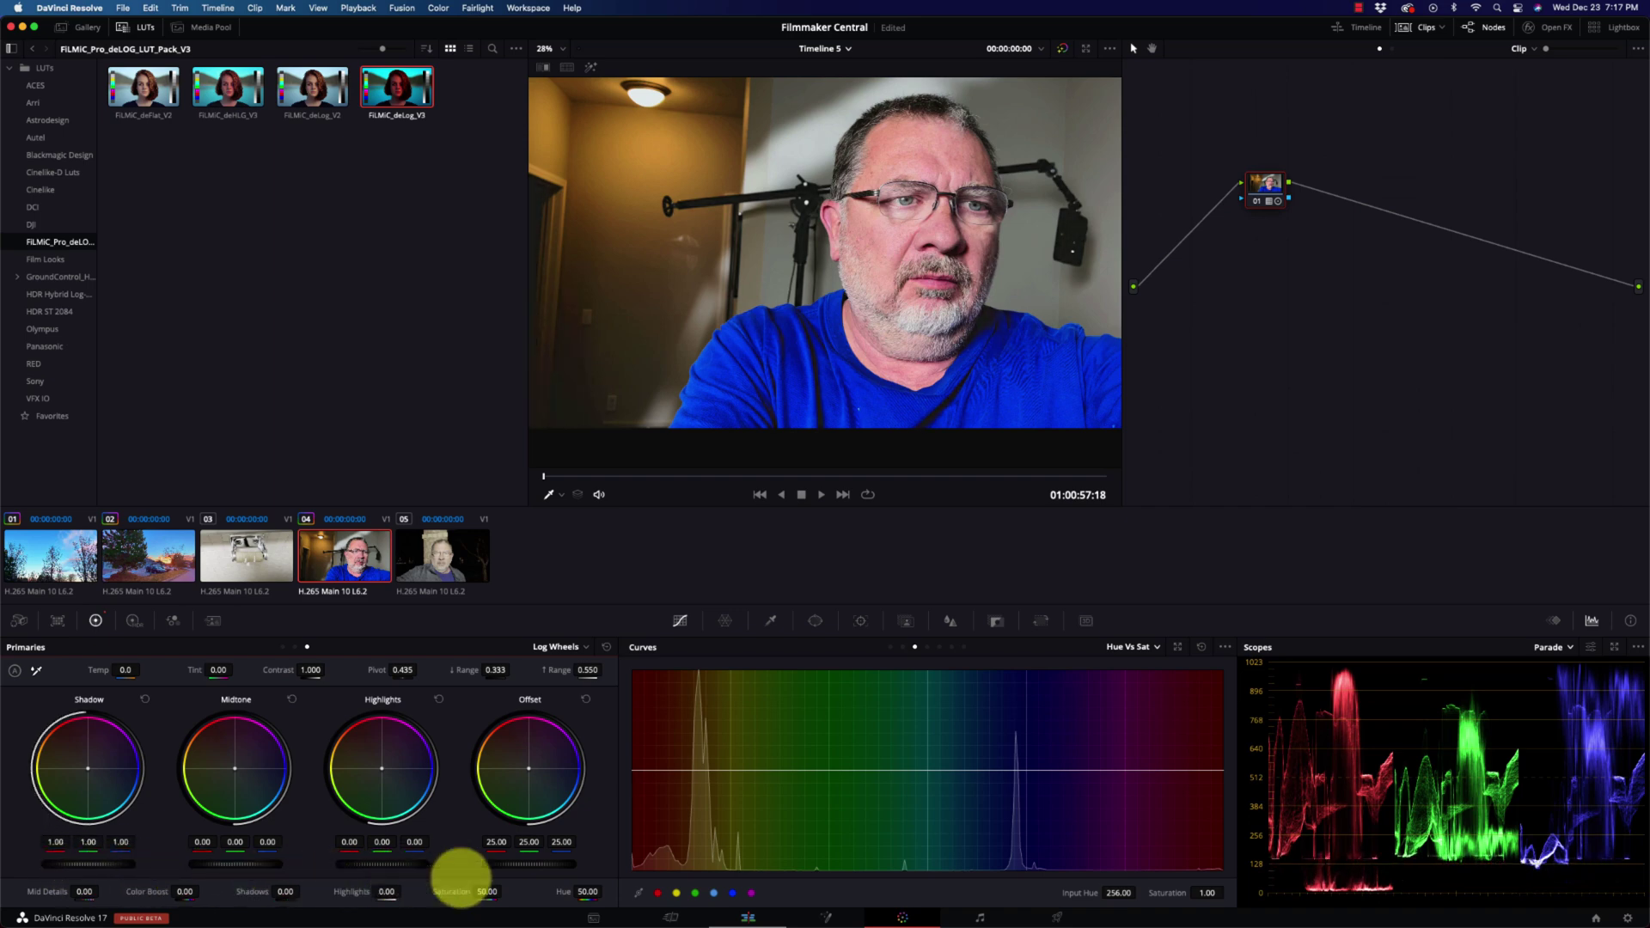
drag(601, 877, 357, 877)
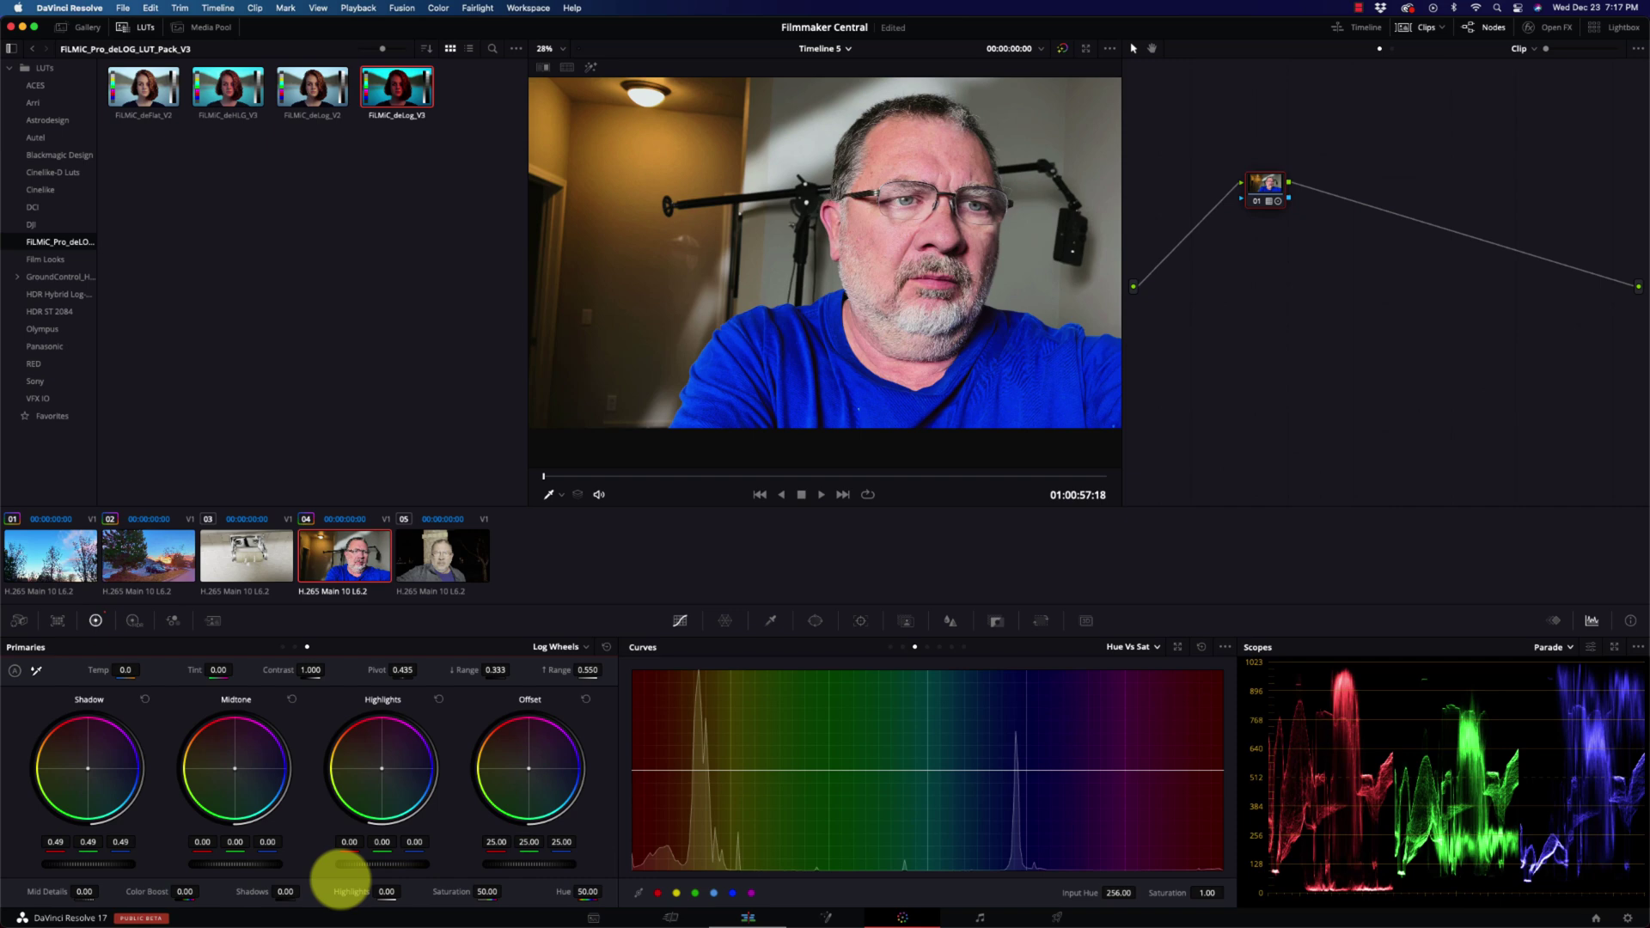
drag(122, 863, 114, 863)
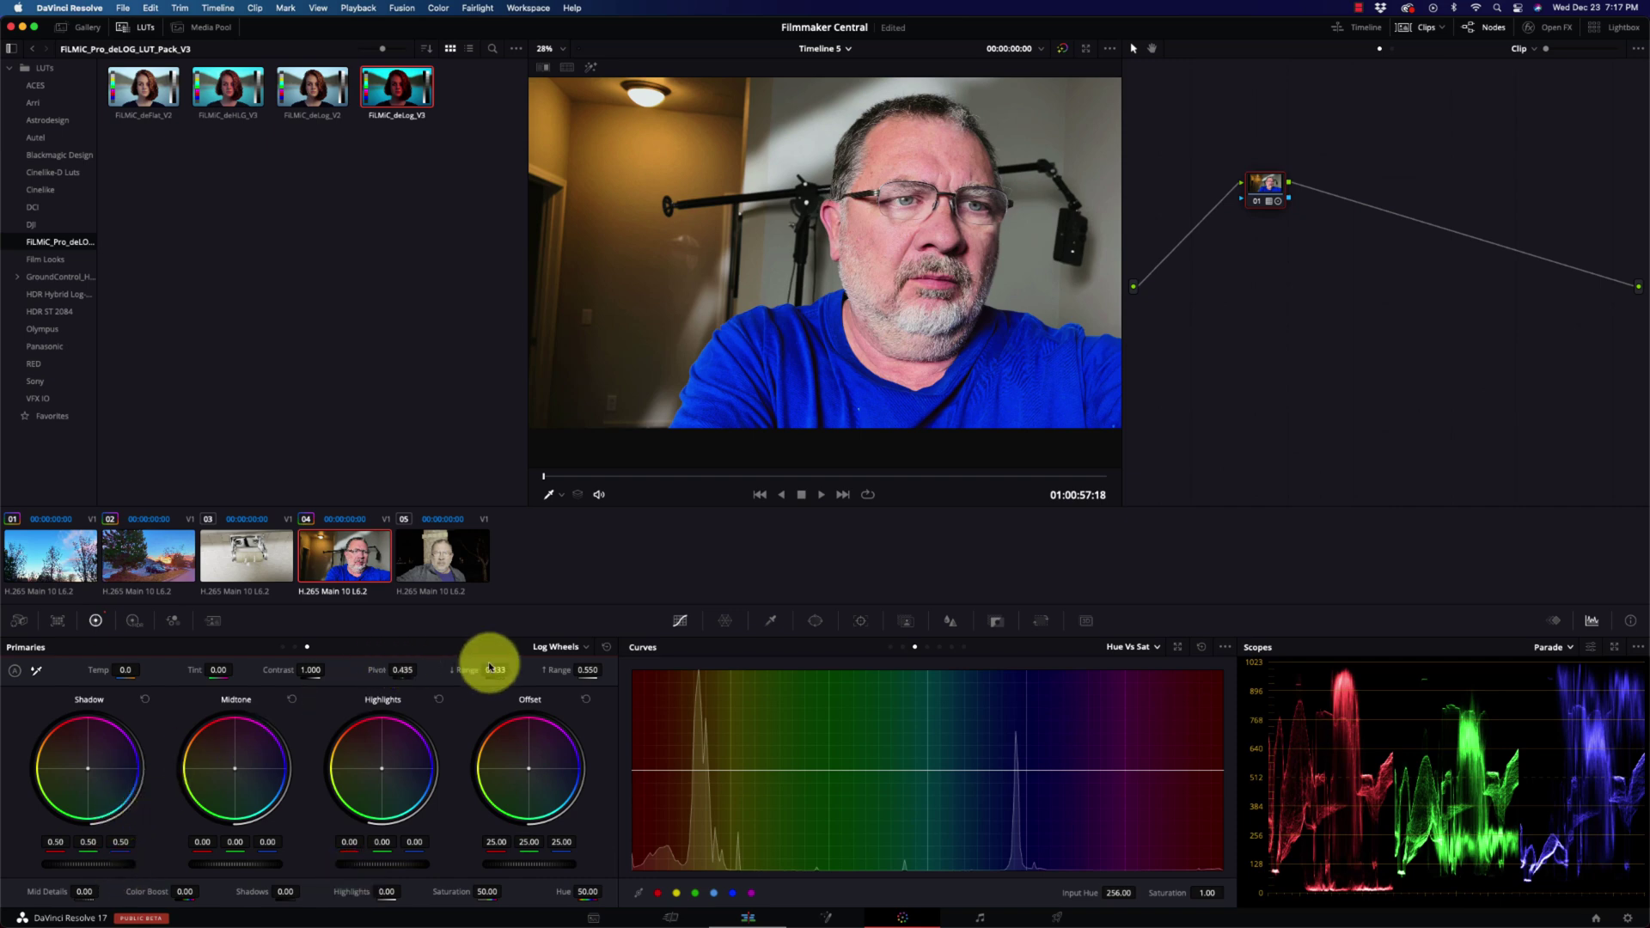
click(560, 649)
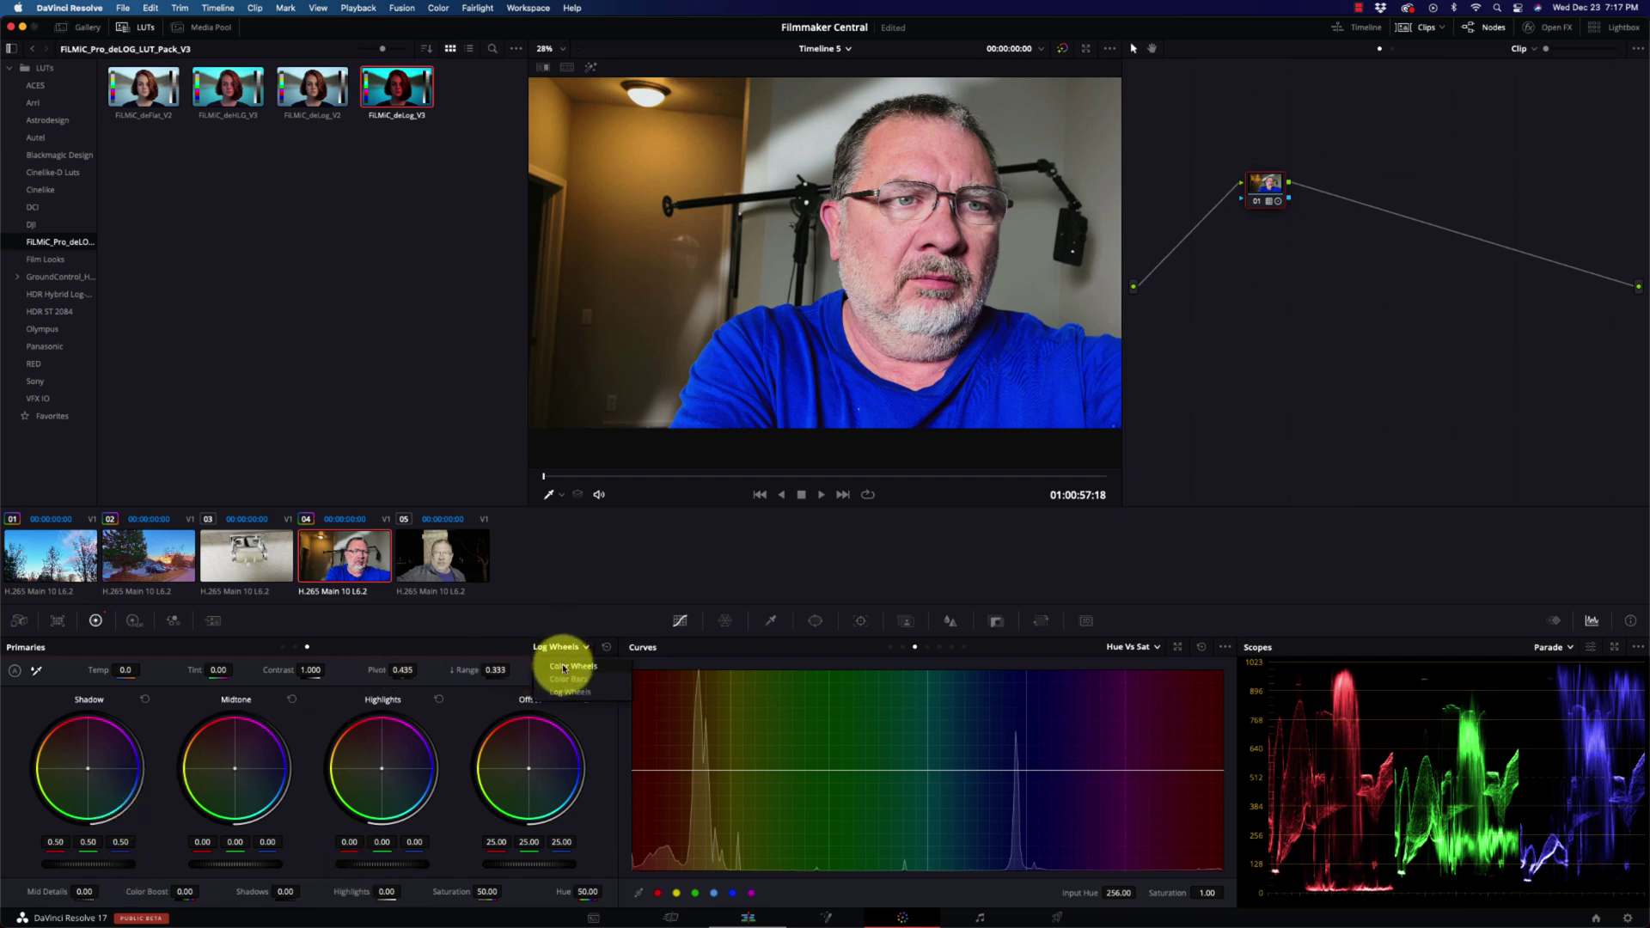
- Switch to standard Color Wheels, set clip 04's Lift to 0.05 with neutral Gain, then select clip 05
click(563, 666)
drag(82, 867, 133, 866)
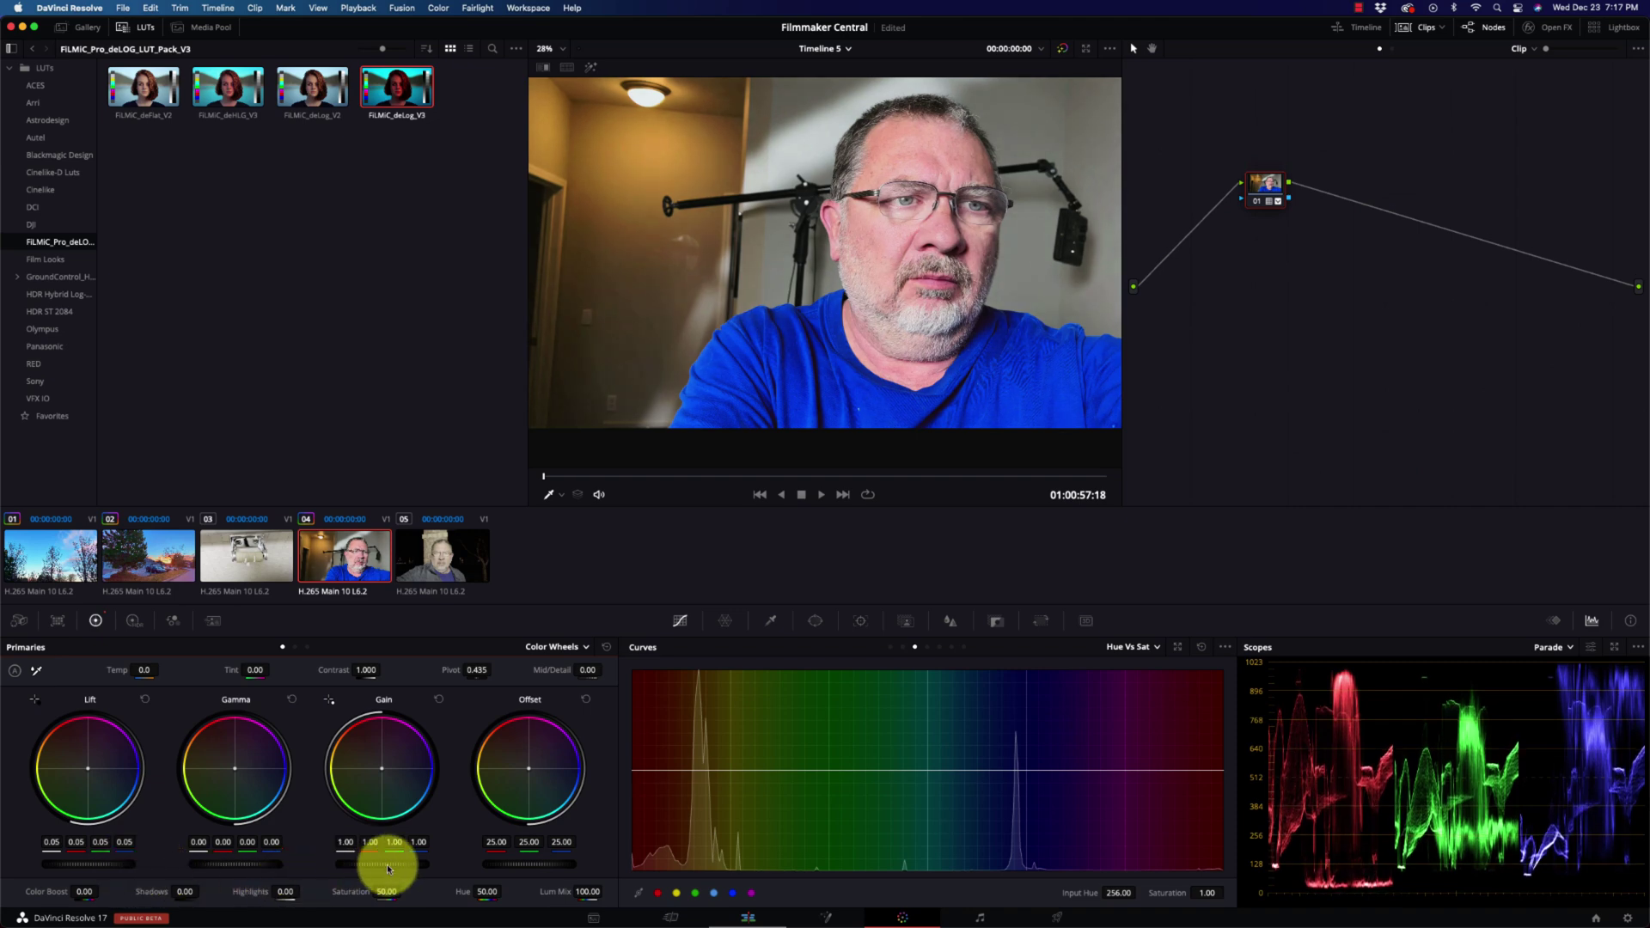
mouse_move(394, 868)
mouse_down()
mouse_move(343, 865)
mouse_move(429, 860)
mouse_move(376, 866)
mouse_move(389, 860)
mouse_up()
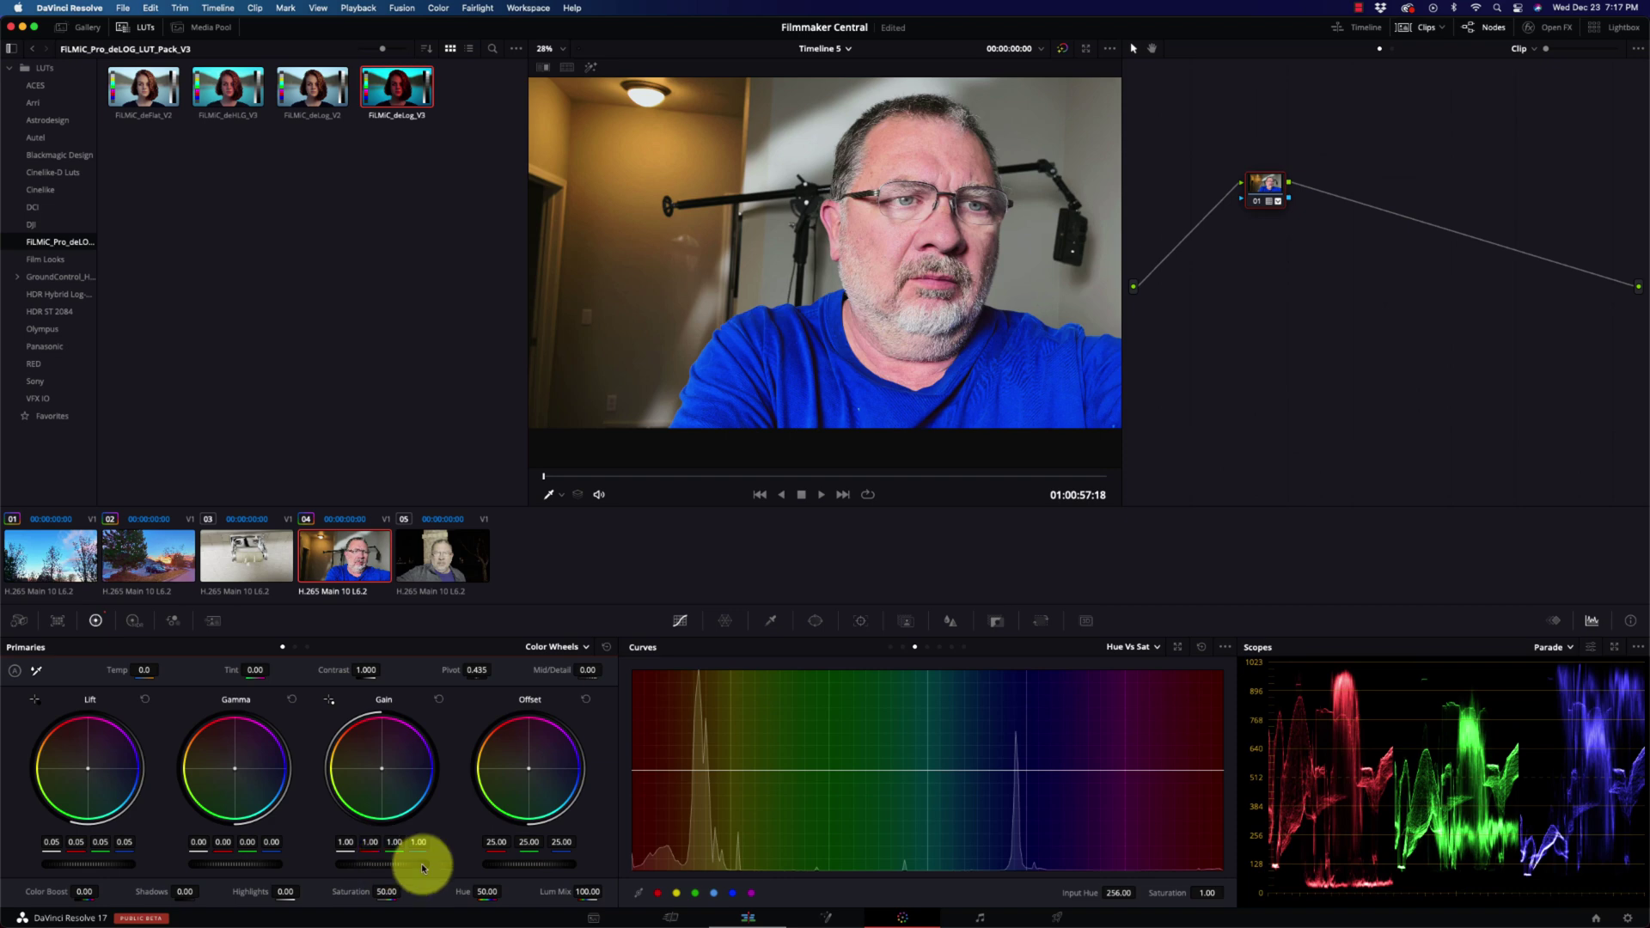
drag(422, 868, 422, 868)
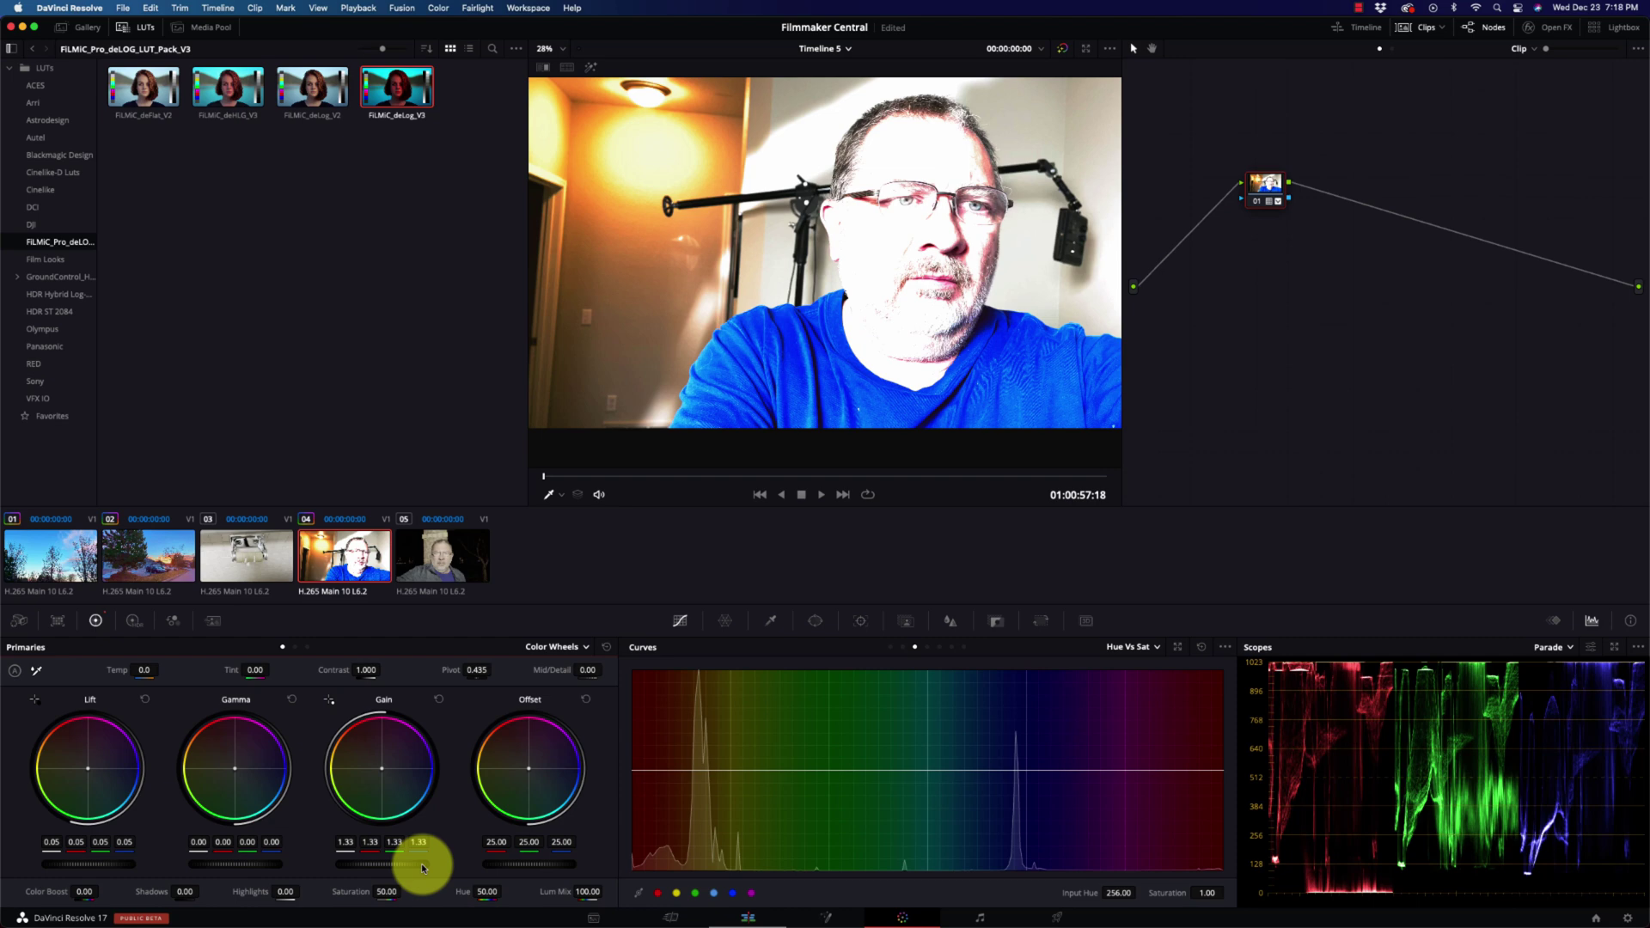
double_click(422, 868)
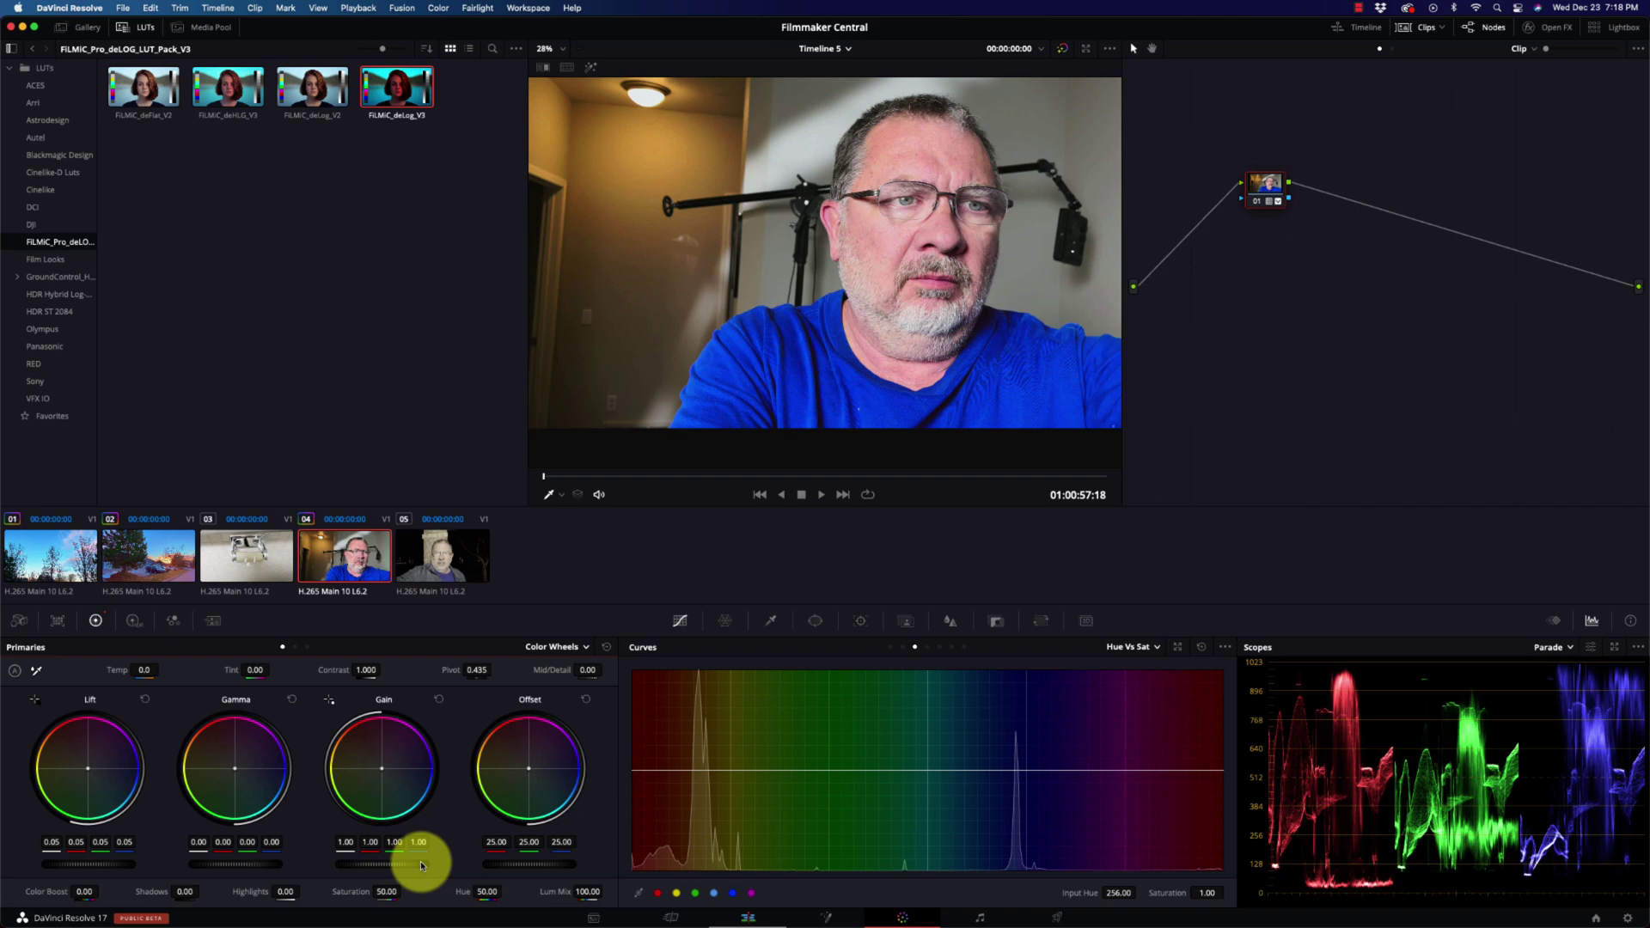
click(430, 575)
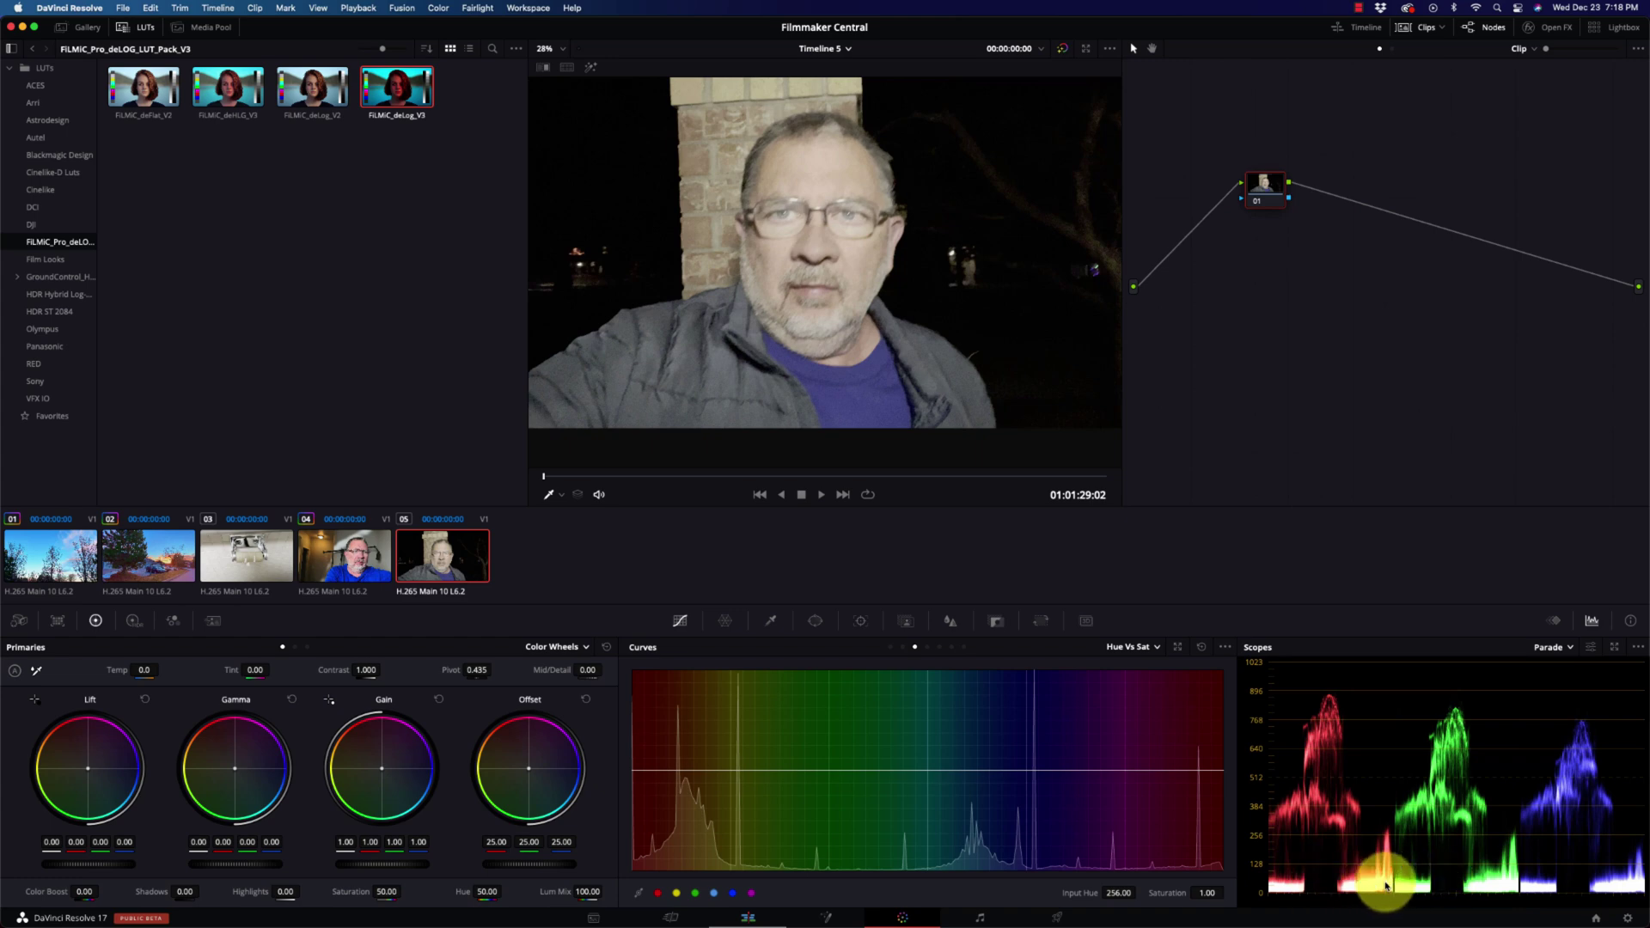
- Raise night clip 05's Lift to 0.01 and apply the FiLMiC_deLog_V3 LUT
scroll(1040, 270, up, 1)
scroll(1044, 275, down, 4)
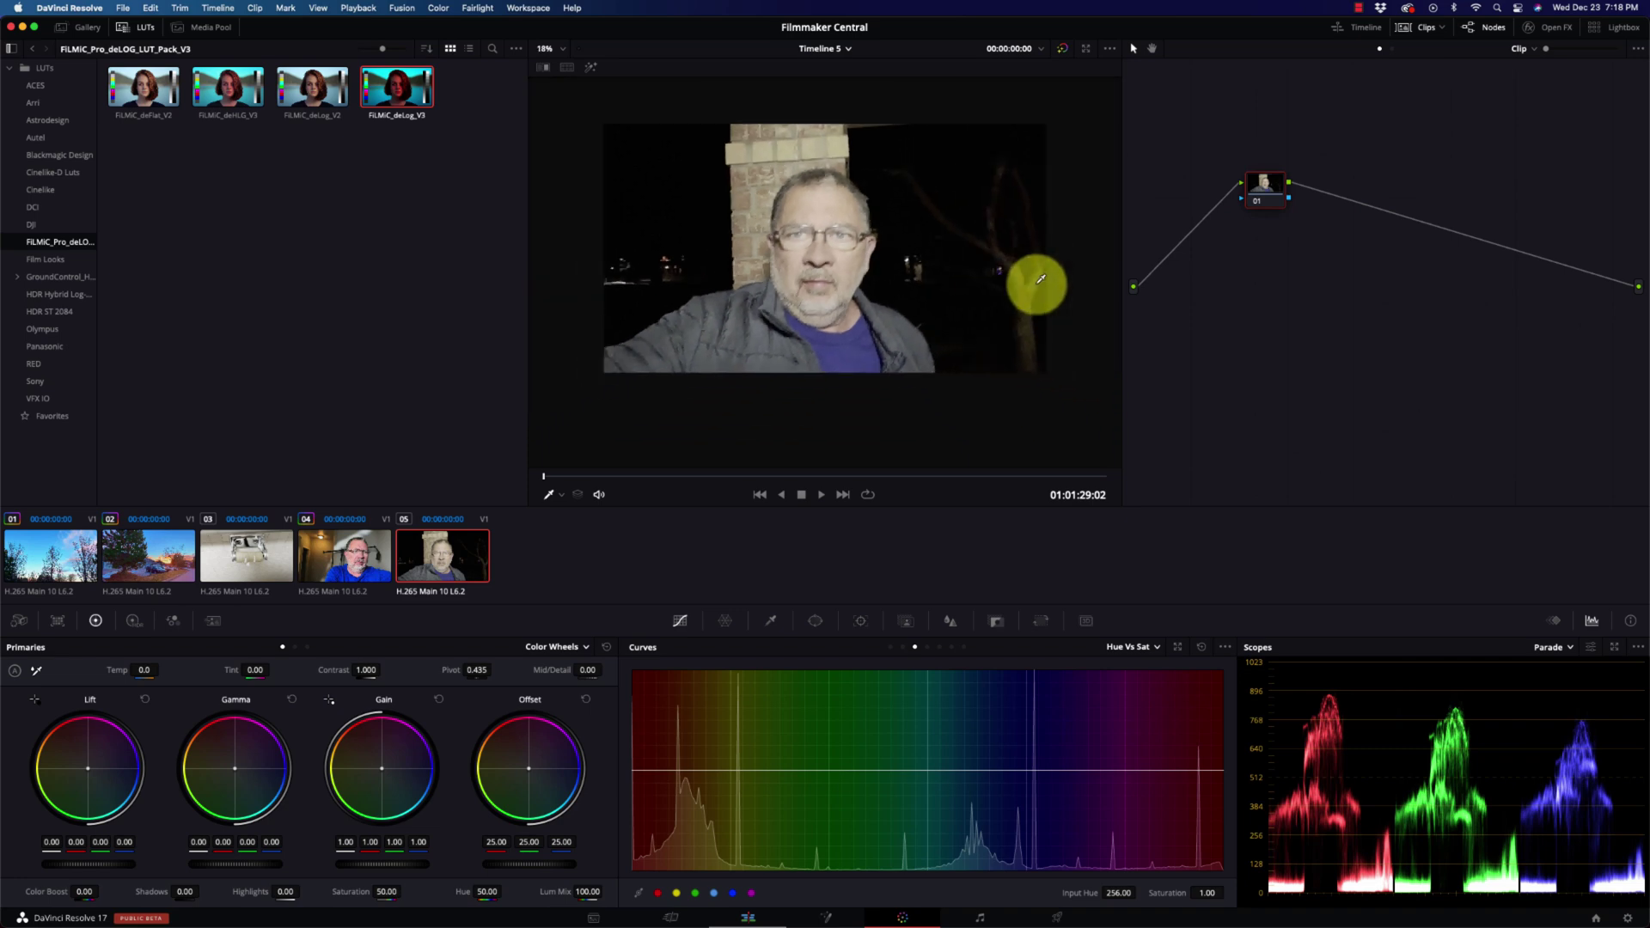
scroll(1041, 279, up, 2)
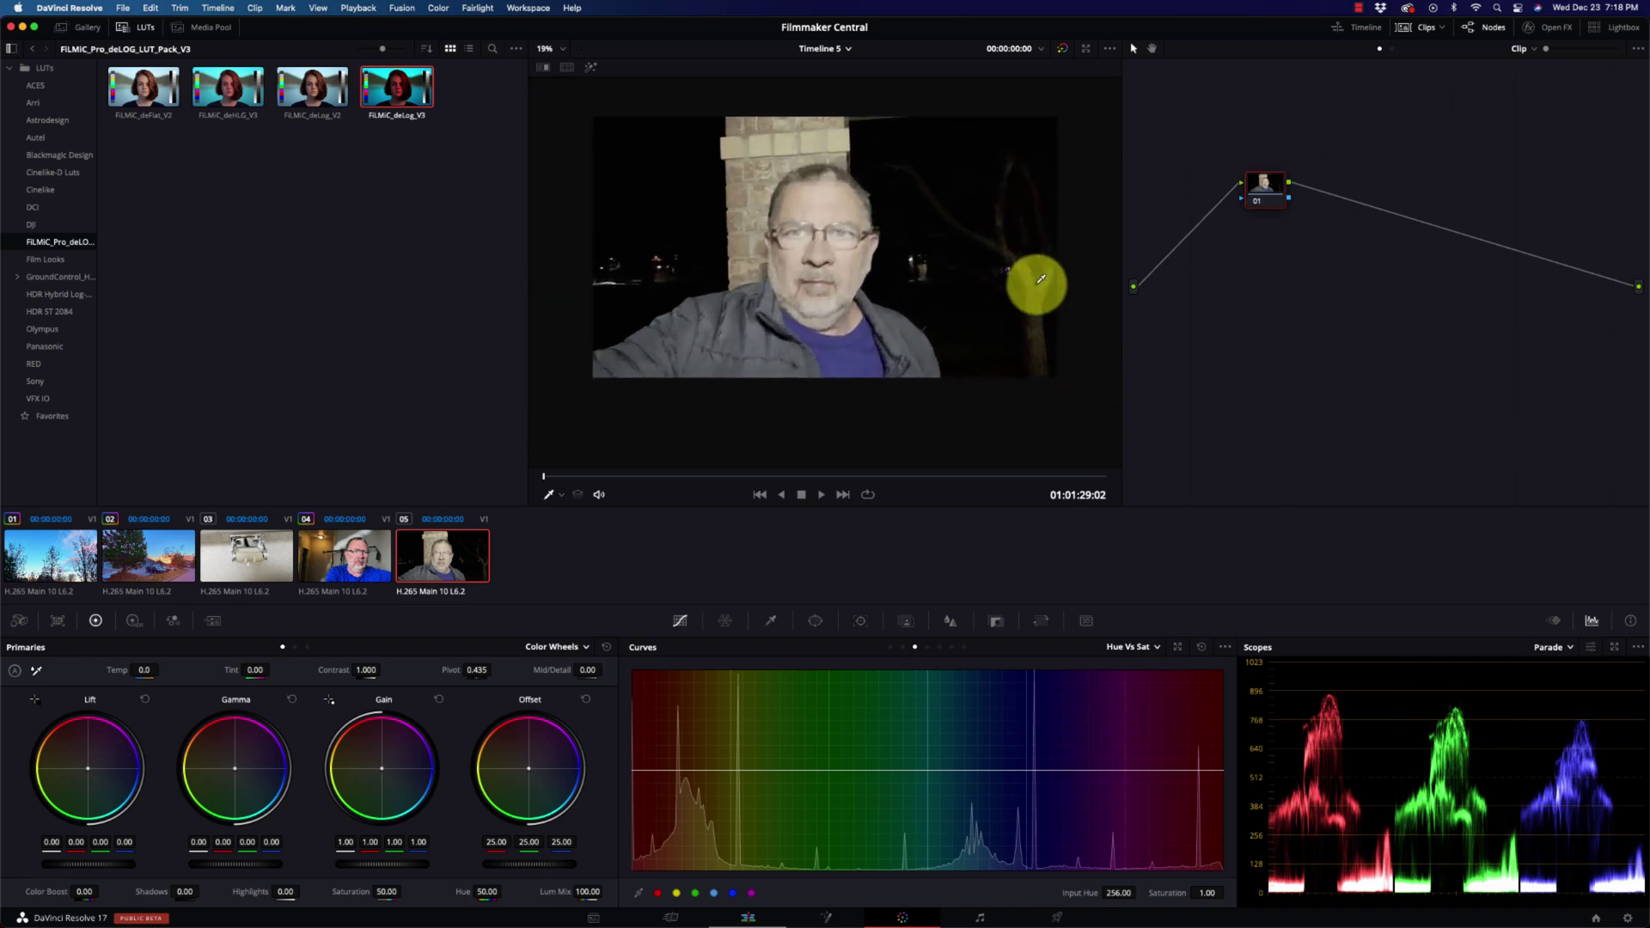
scroll(1040, 279, up, 2)
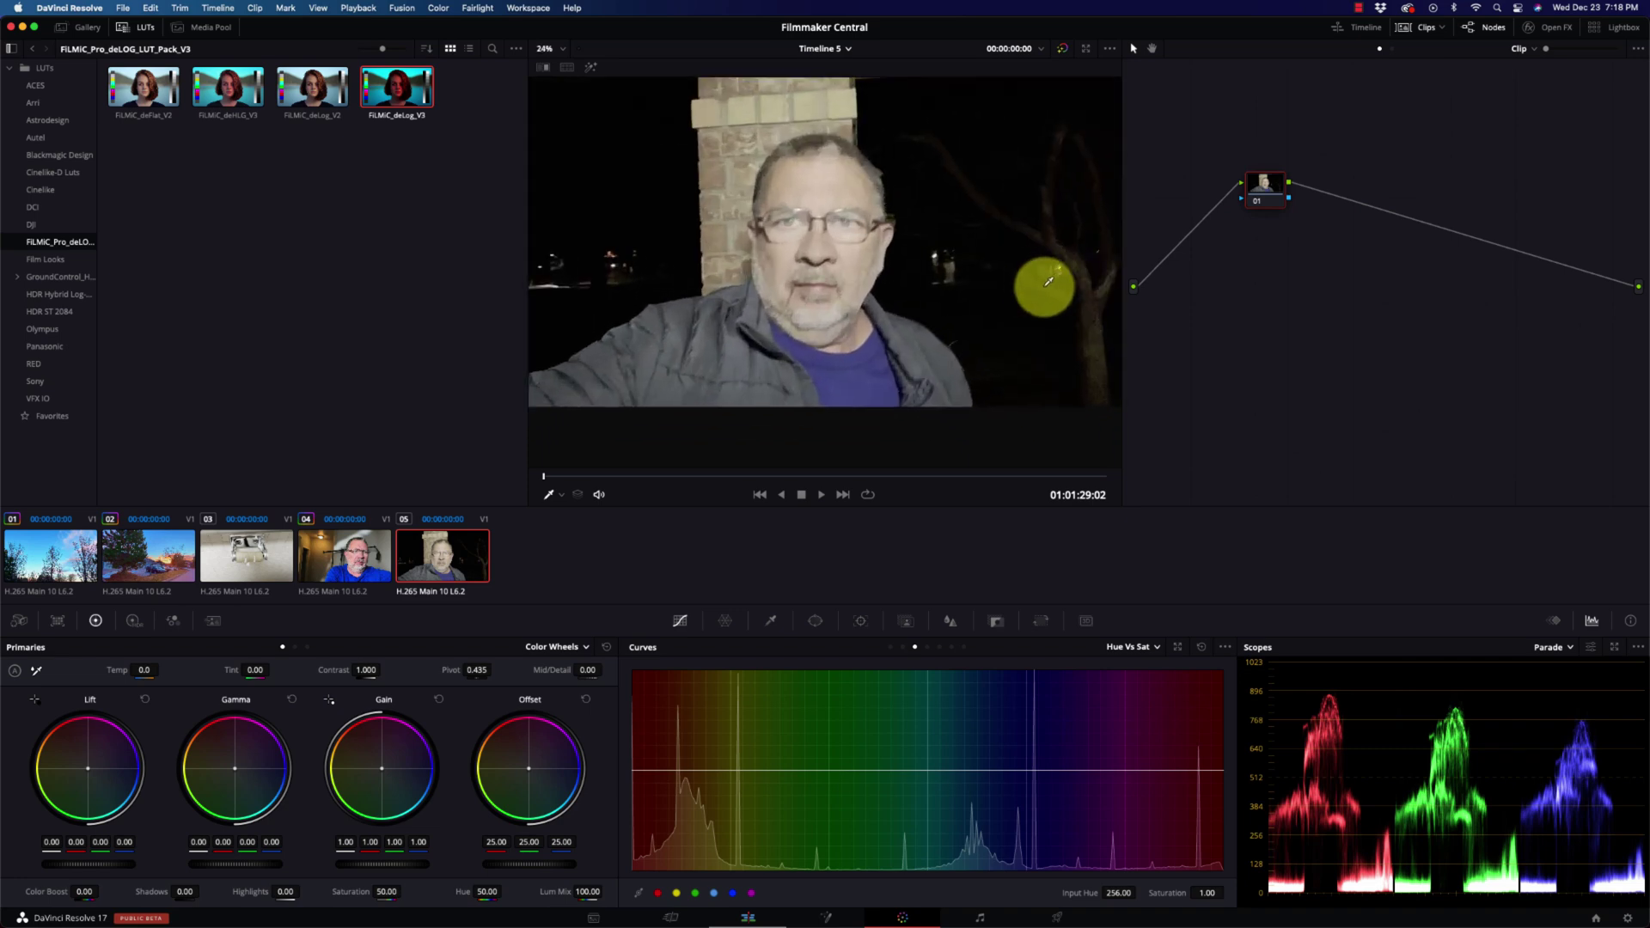
mouse_move(43, 864)
mouse_down()
mouse_move(153, 864)
mouse_move(44, 862)
mouse_up()
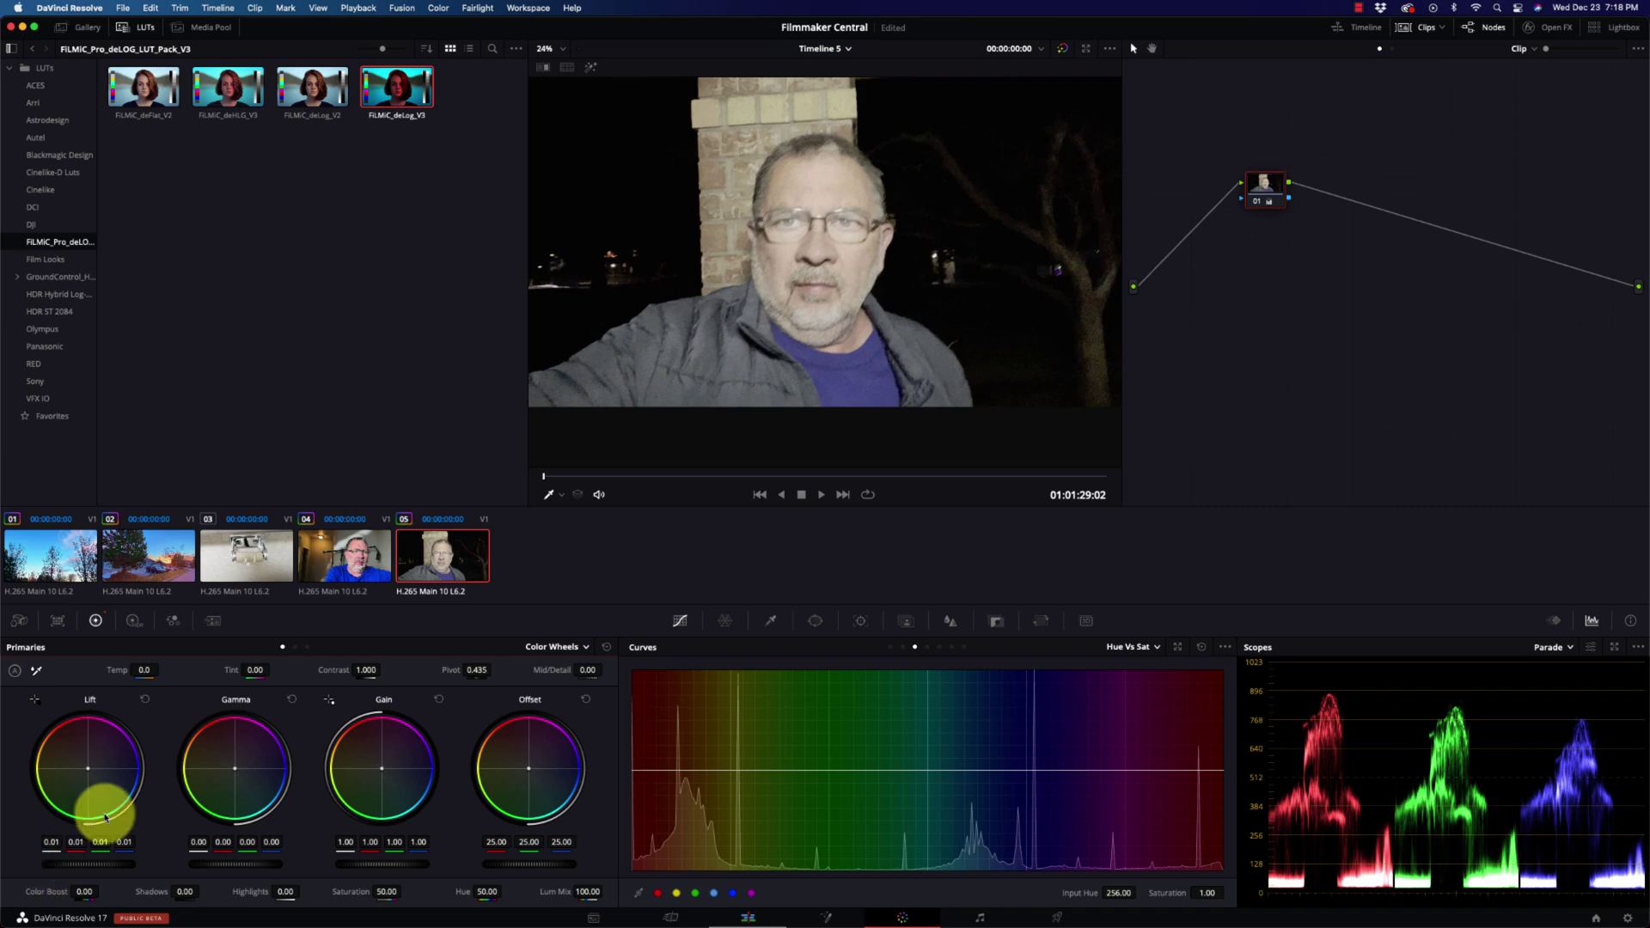
scroll(1006, 249, down, 3)
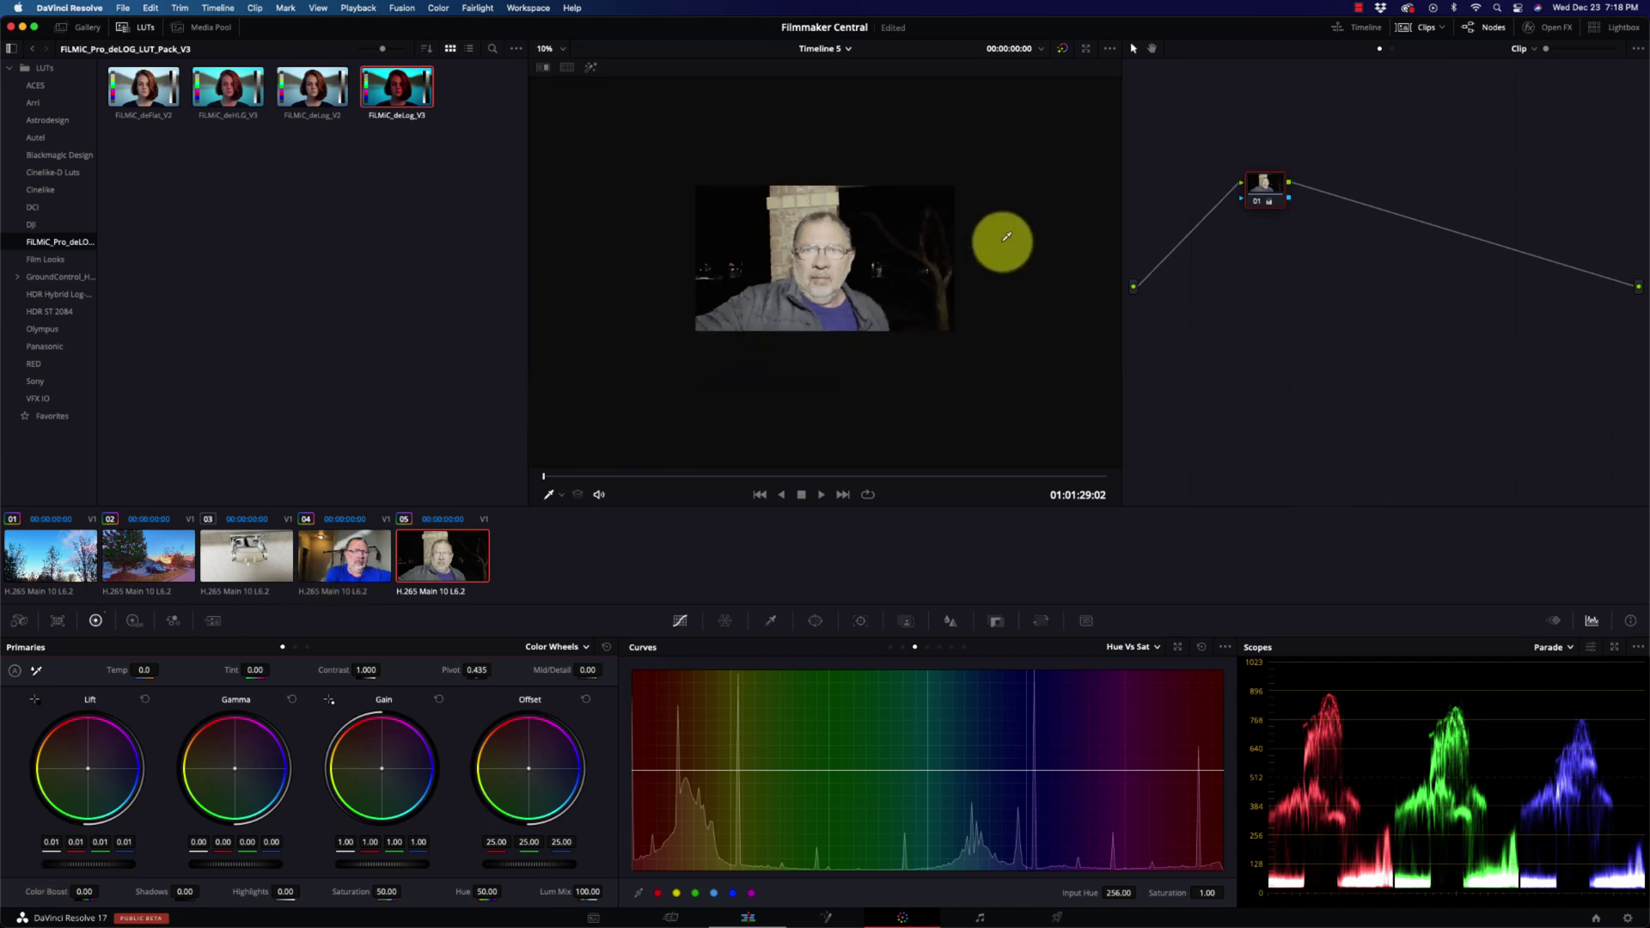
scroll(833, 245, up, 4)
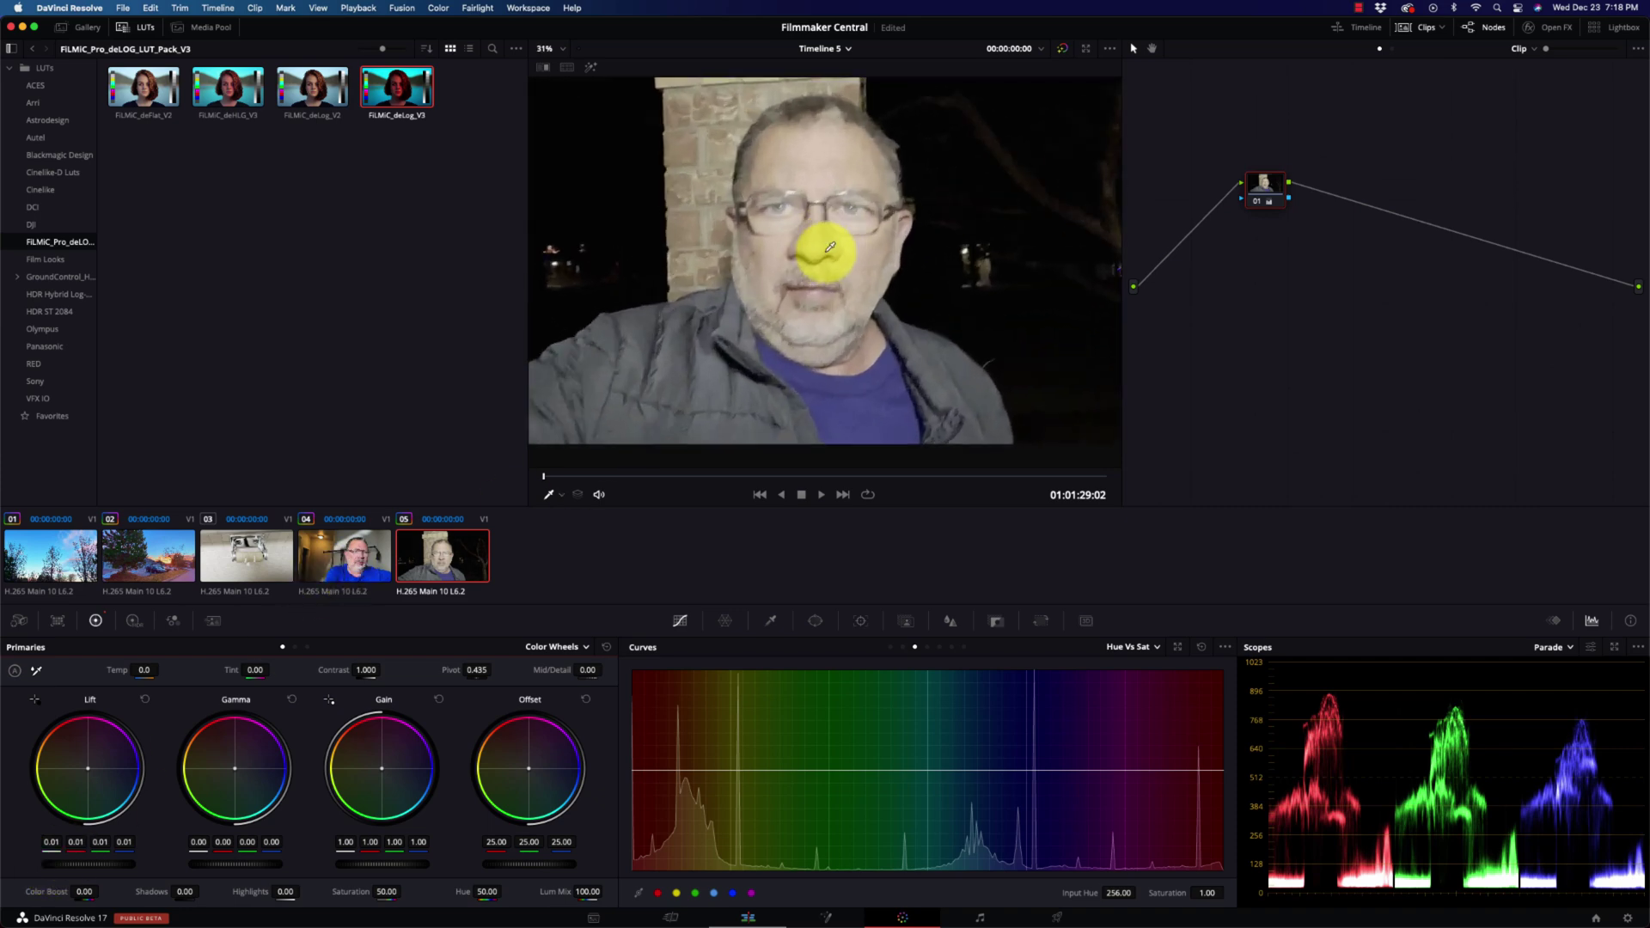
scroll(829, 249, down, 2)
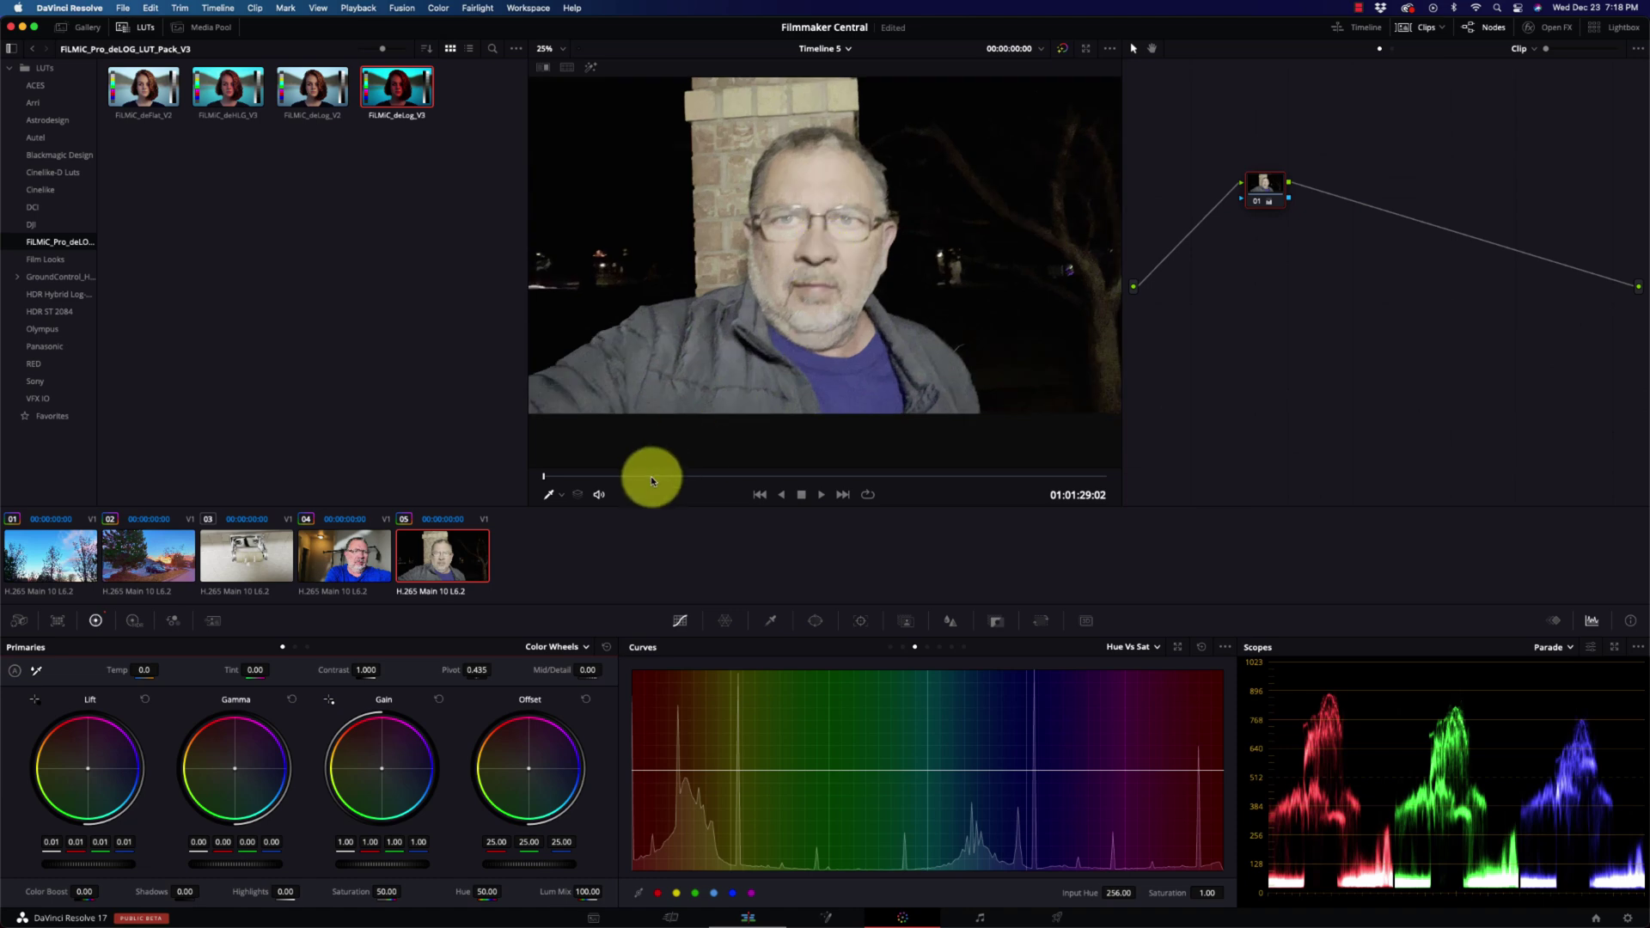
double_click(416, 96)
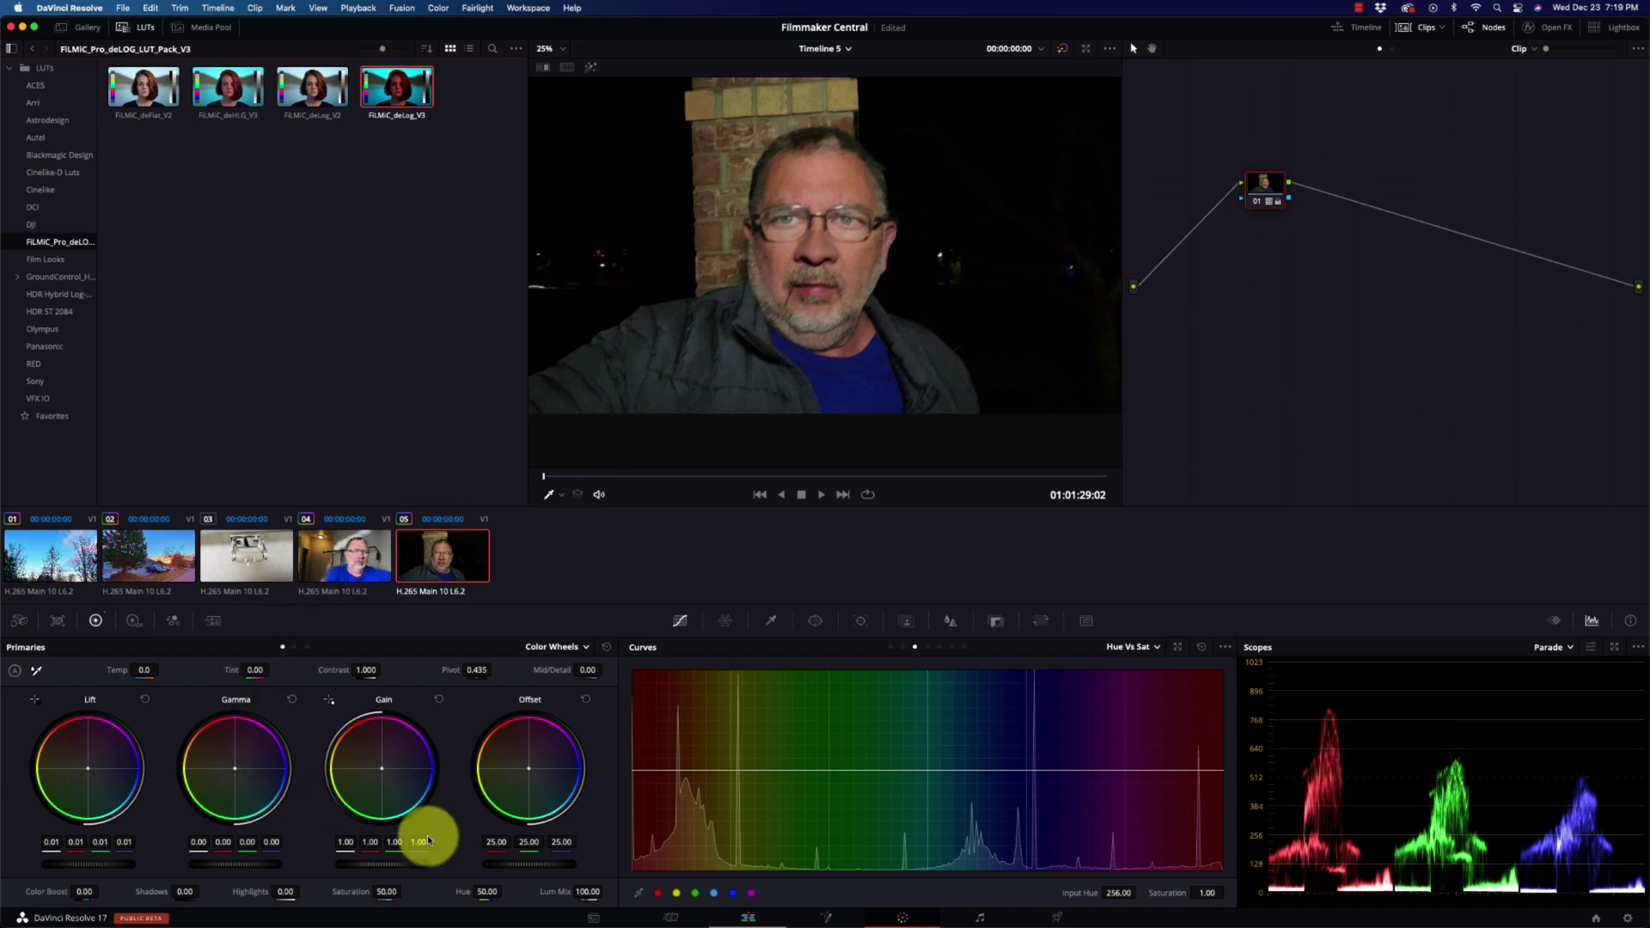
- Set the night clip's Gain to 1.13, Gamma 0.07, Lift 0.05 and Color Boost 17
mouse_move(380, 869)
mouse_down()
mouse_move(505, 862)
mouse_move(395, 859)
mouse_up()
drag(242, 869, 186, 873)
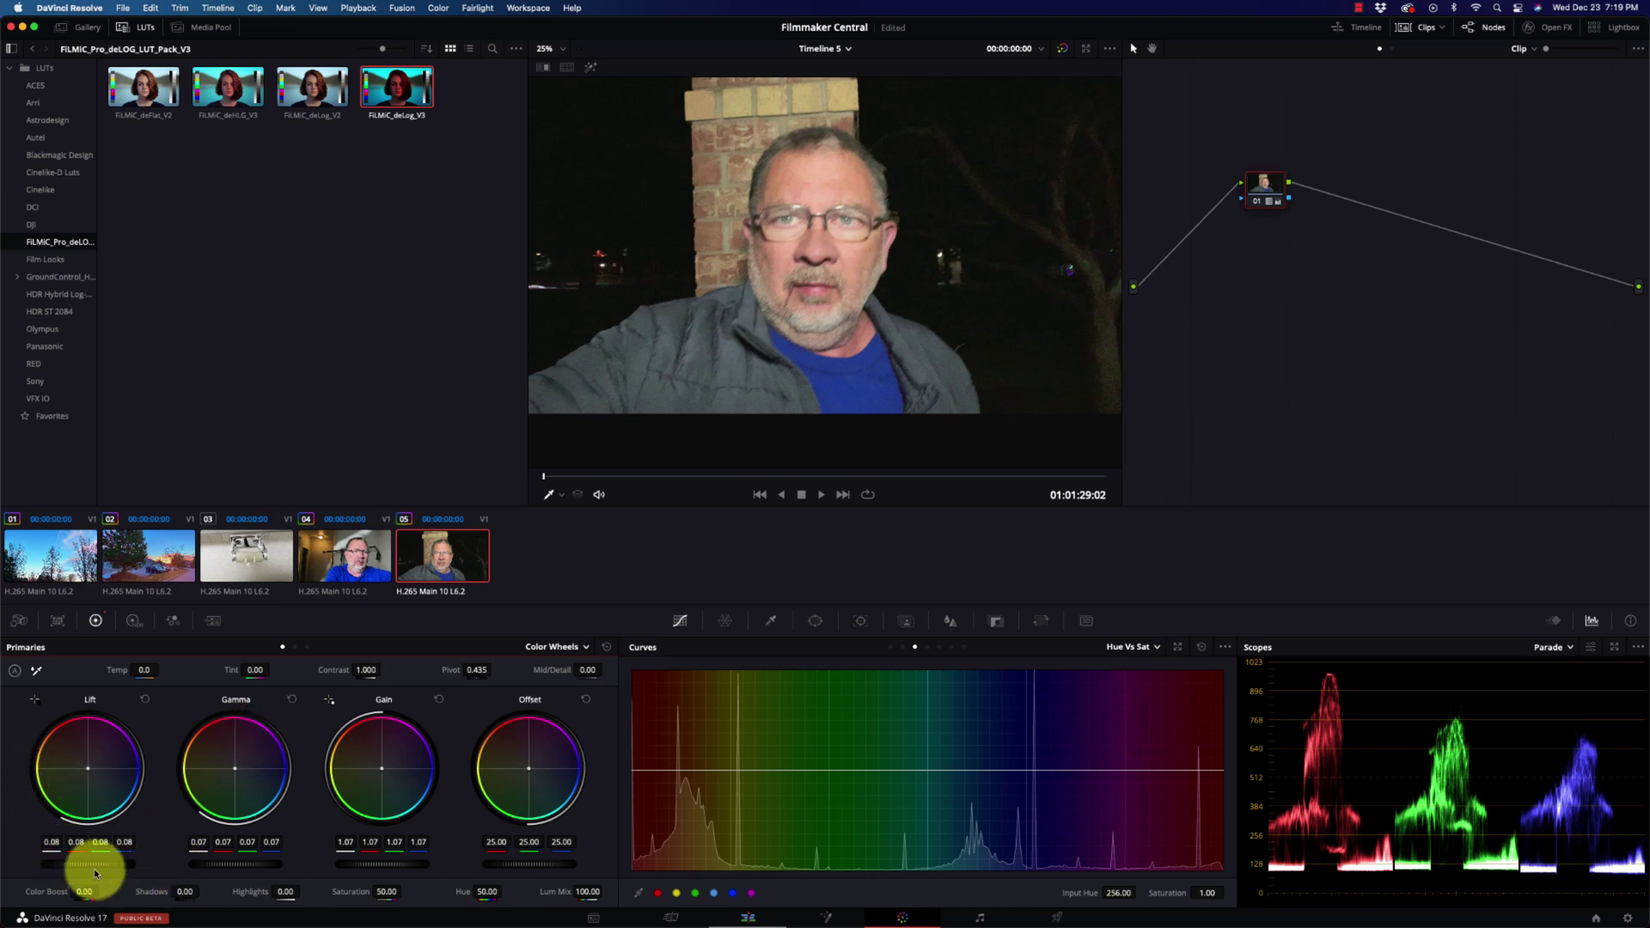
drag(88, 869, 68, 872)
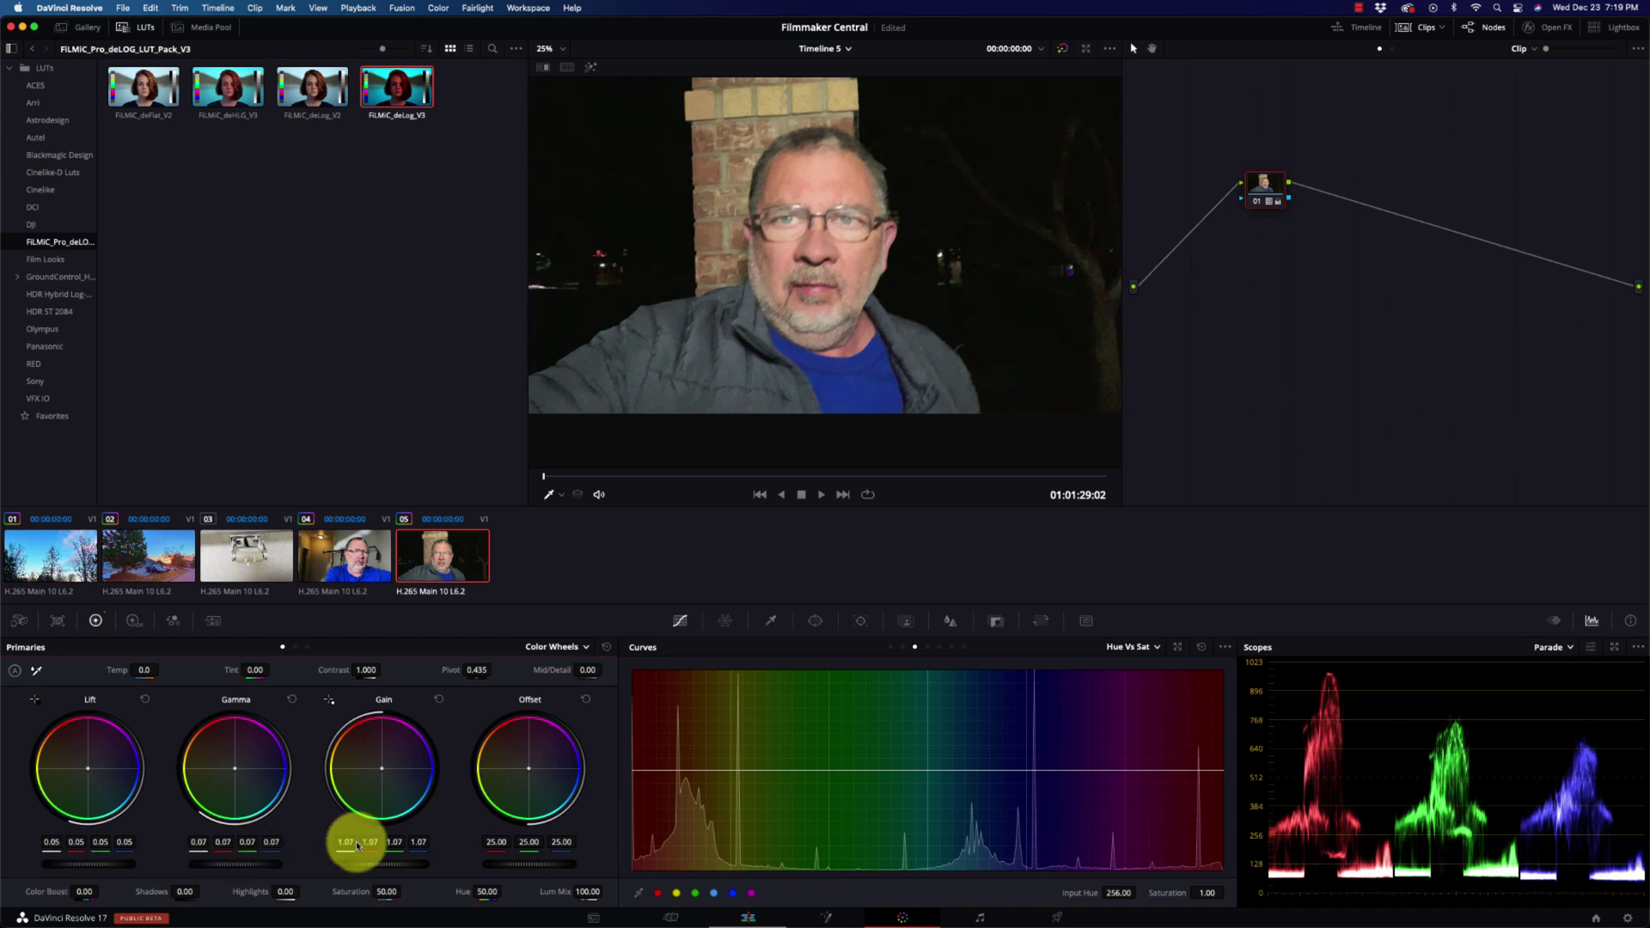
mouse_move(369, 866)
mouse_down()
mouse_move(431, 868)
mouse_move(391, 868)
mouse_up()
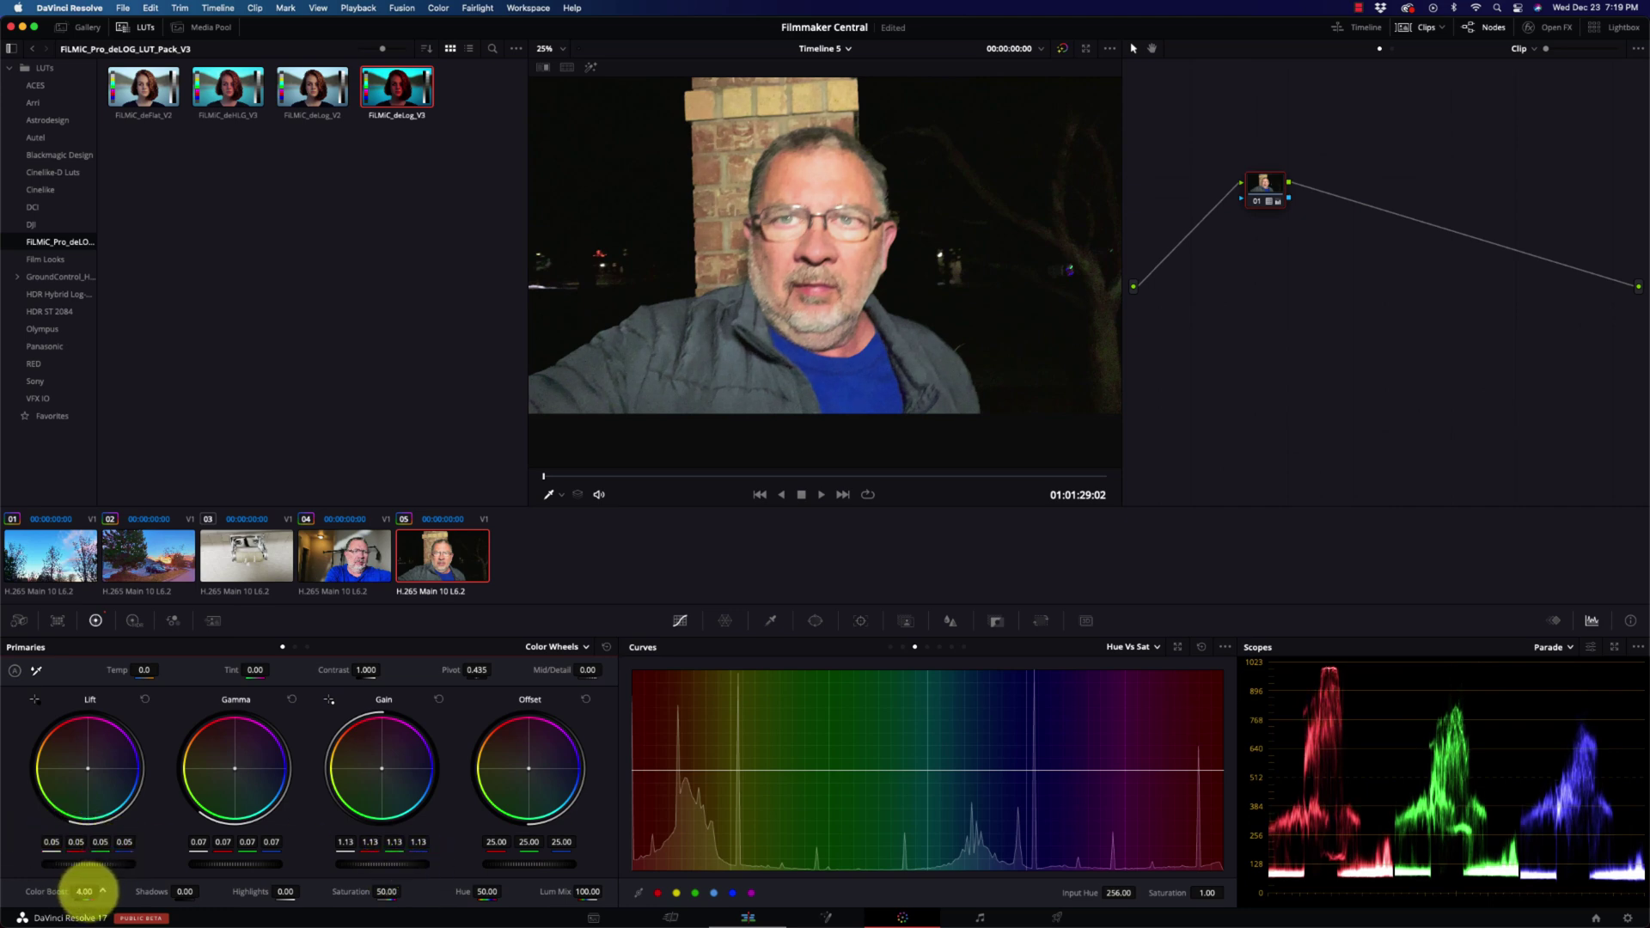
mouse_move(86, 888)
mouse_down()
mouse_move(118, 889)
mouse_move(81, 889)
mouse_up()
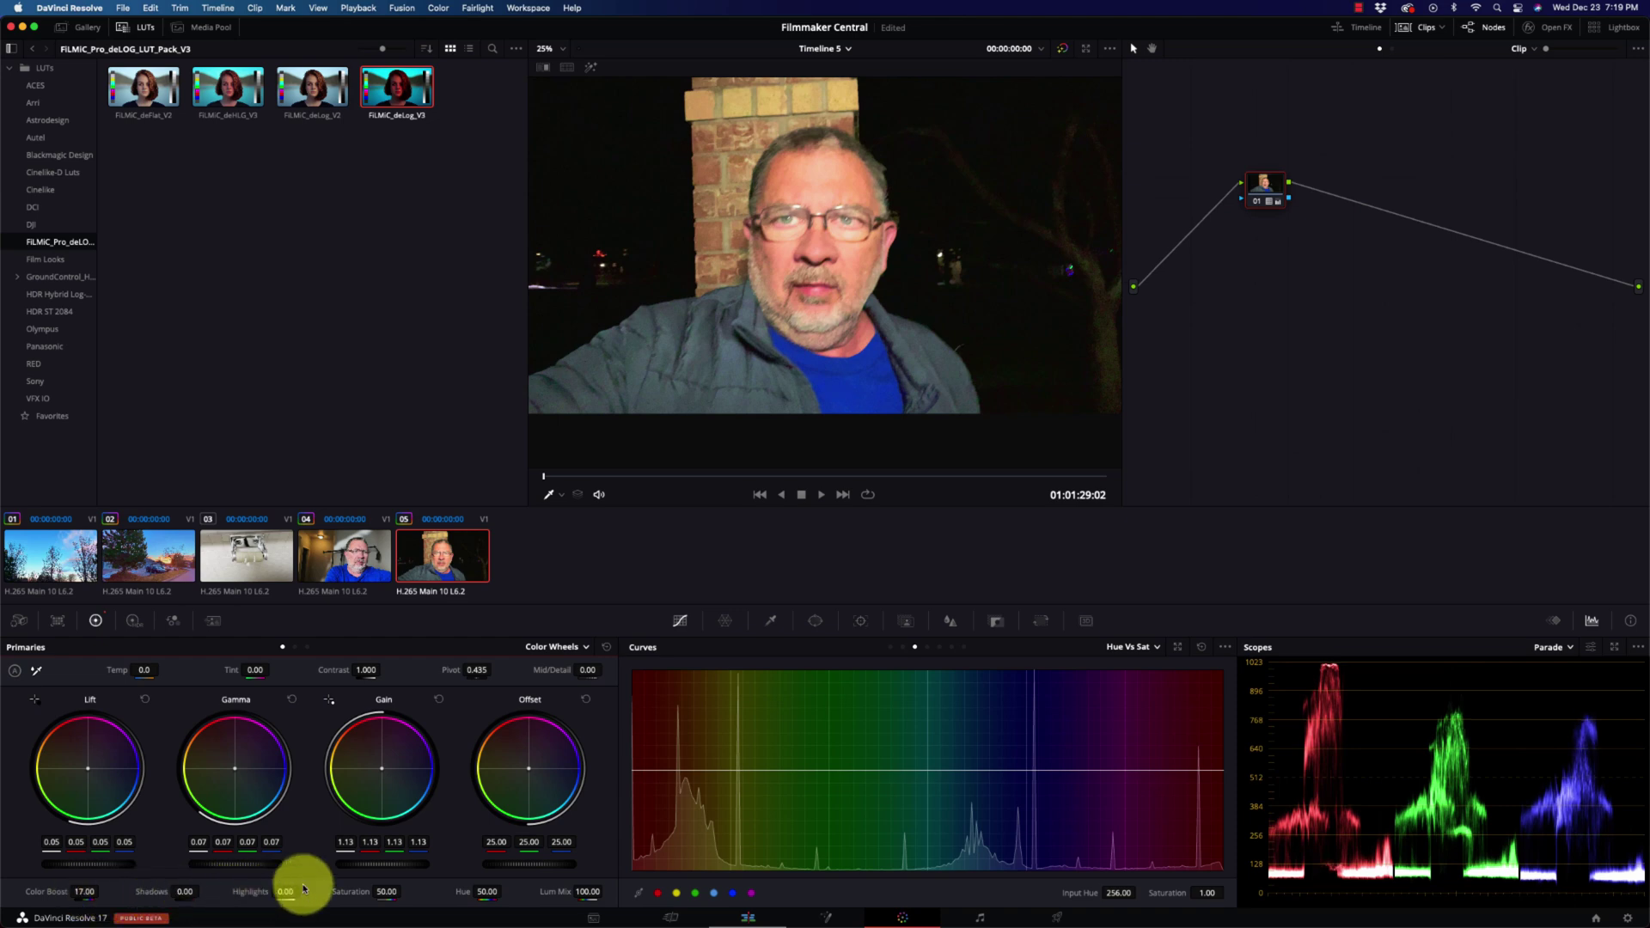